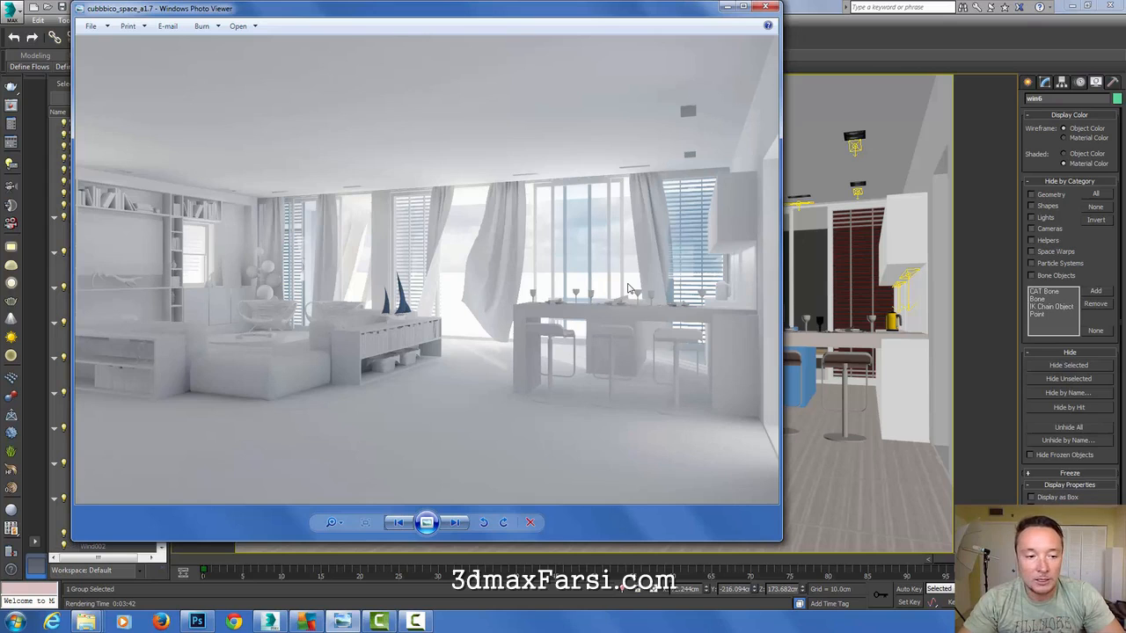
- Put the reference render away and restore the room view through VRayPhysicalCamera002
left_click(729, 7)
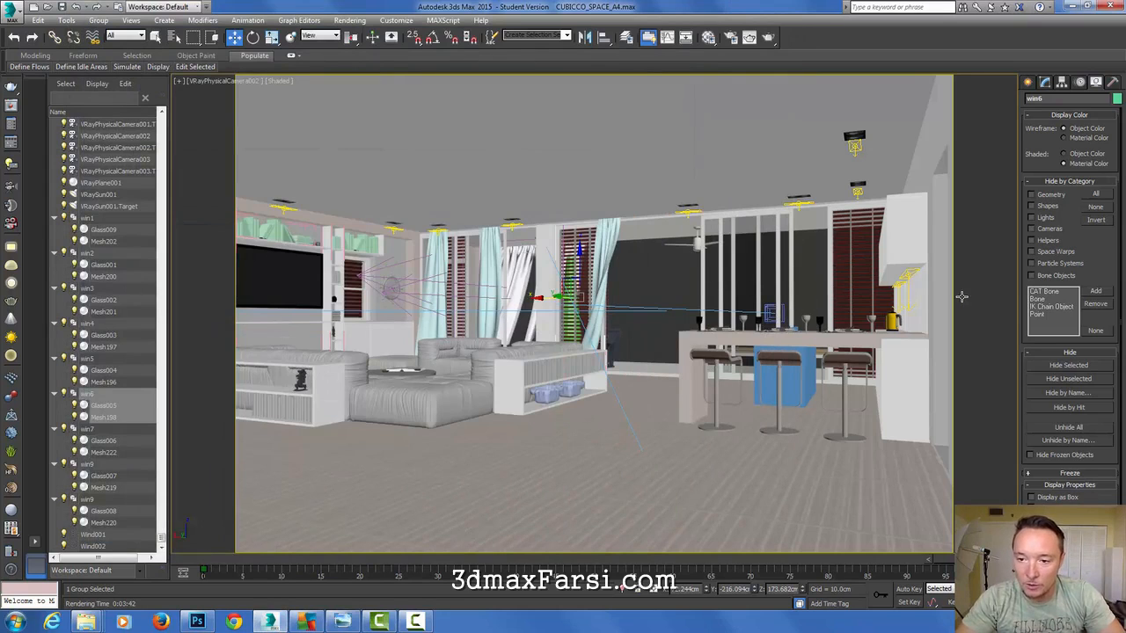
left_click(604, 256)
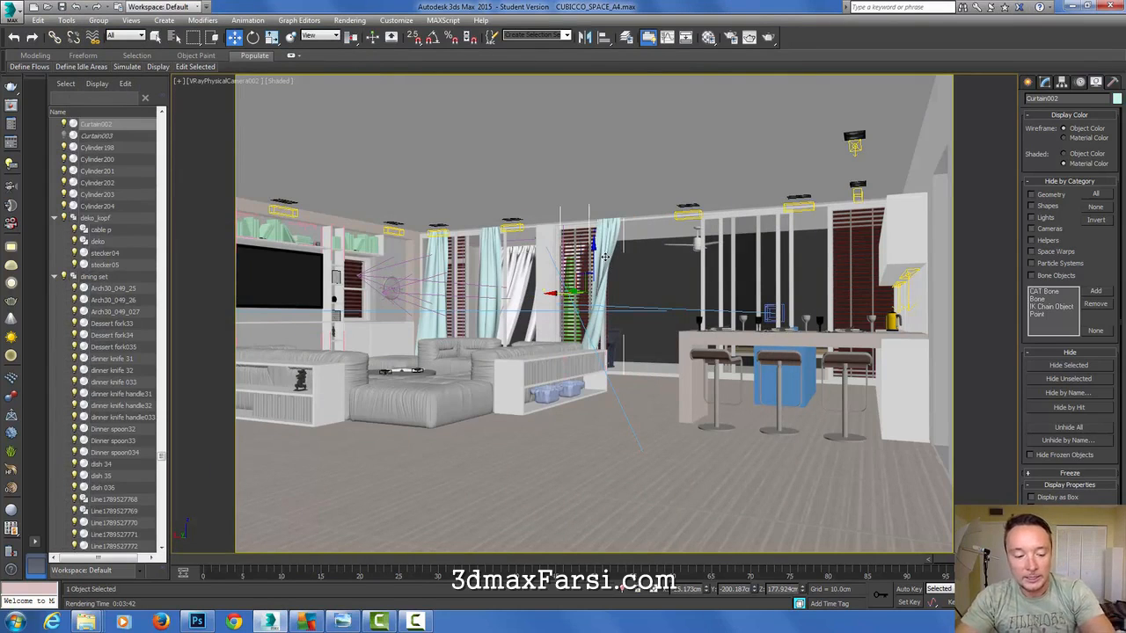
key("p")
key("c")
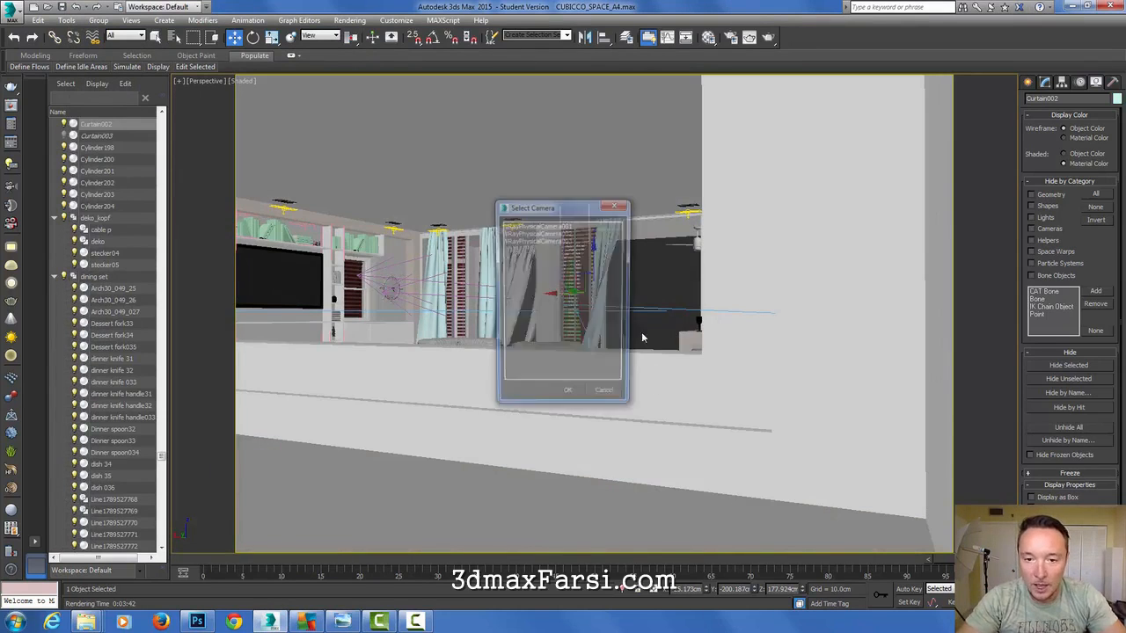
double_click(585, 232)
left_click_drag(202, 563, 948, 557)
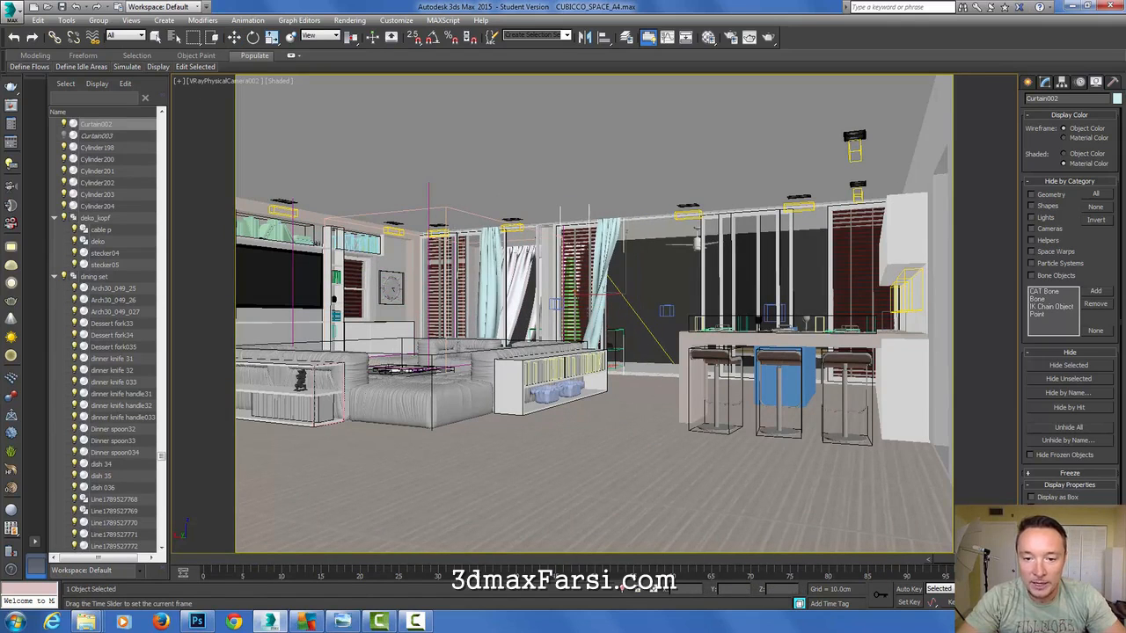
- Isolate the ceiling, walls, floor and column so all other objects are hidden
key("w")
mouse_move(950, 557)
left_mouse_down()
mouse_move(939, 558)
mouse_move(953, 558)
left_mouse_up()
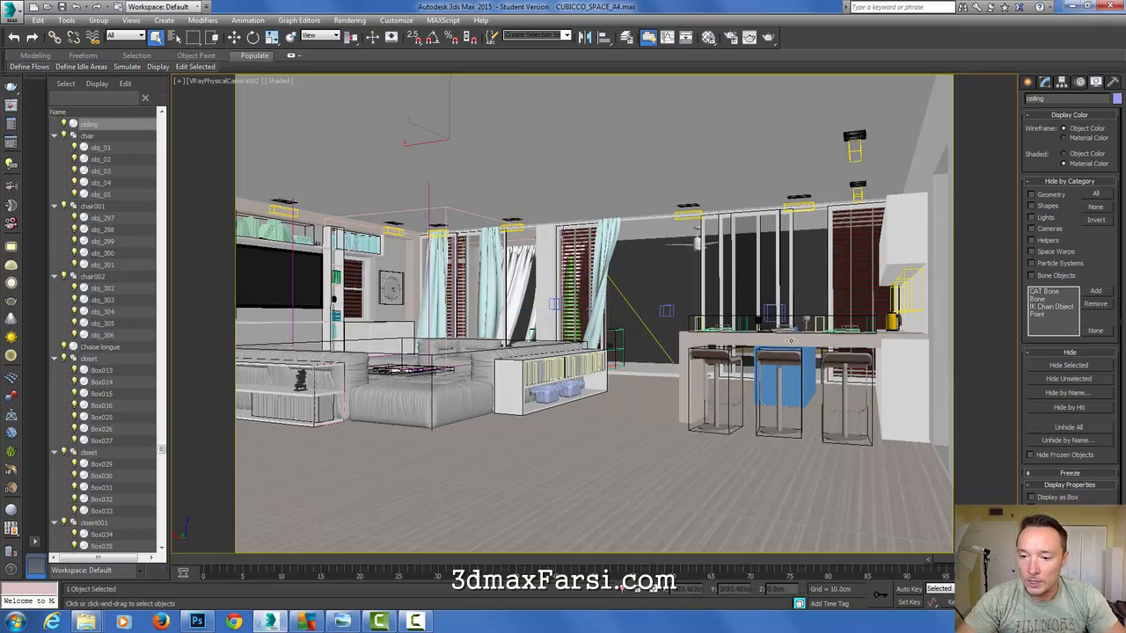
key("F4")
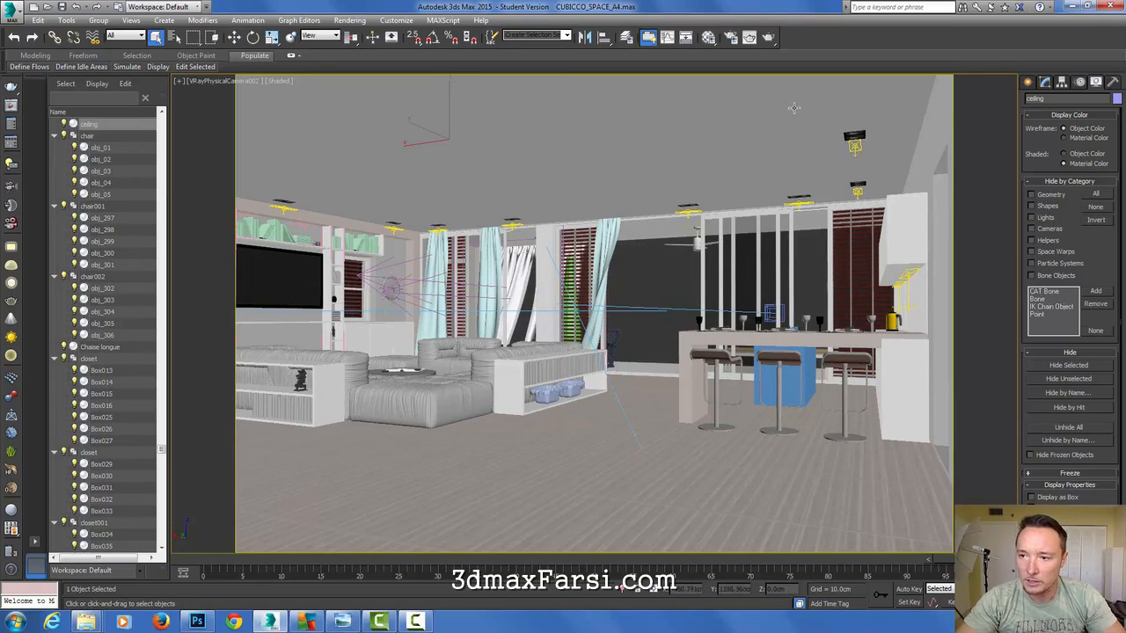
left_click(928, 165)
left_click(929, 165, "ctrl")
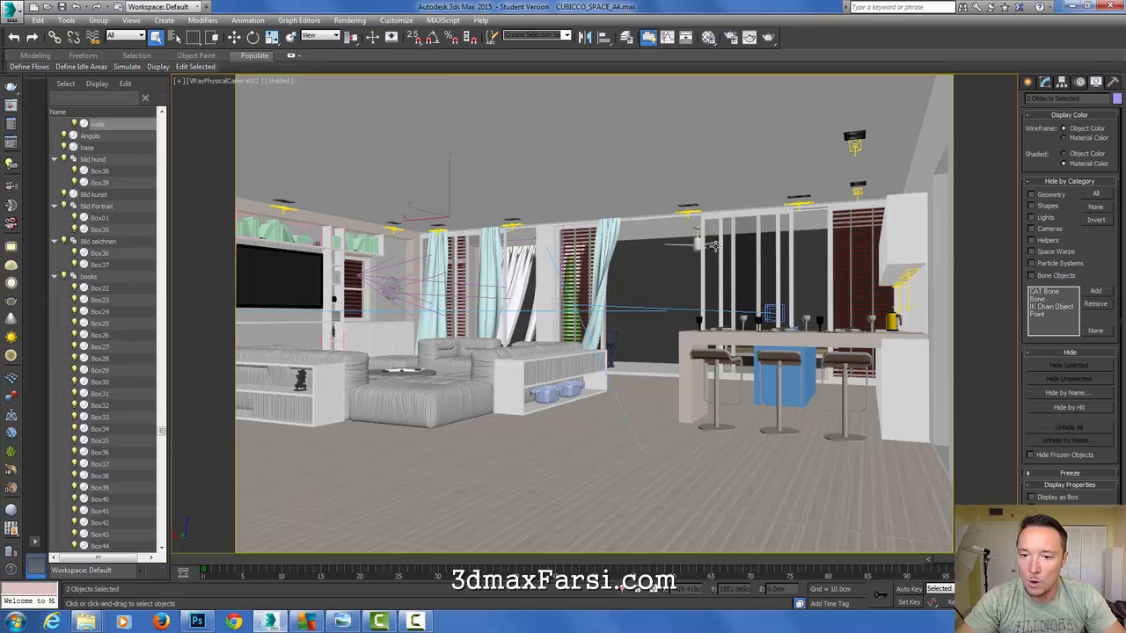
left_click(638, 400, "ctrl")
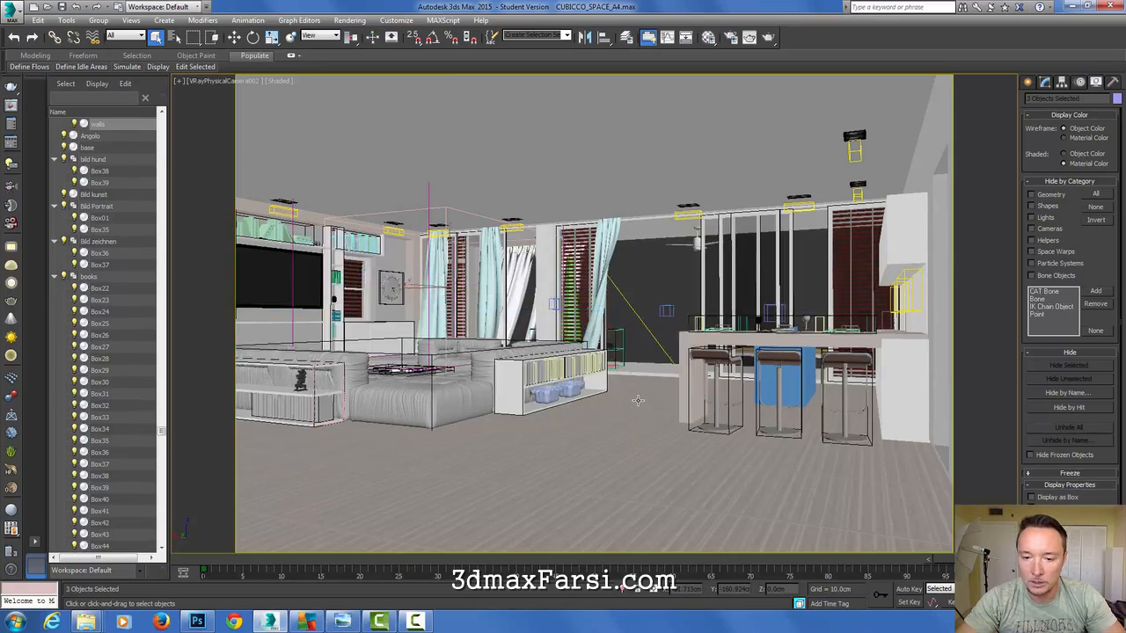
left_click(540, 238, "ctrl")
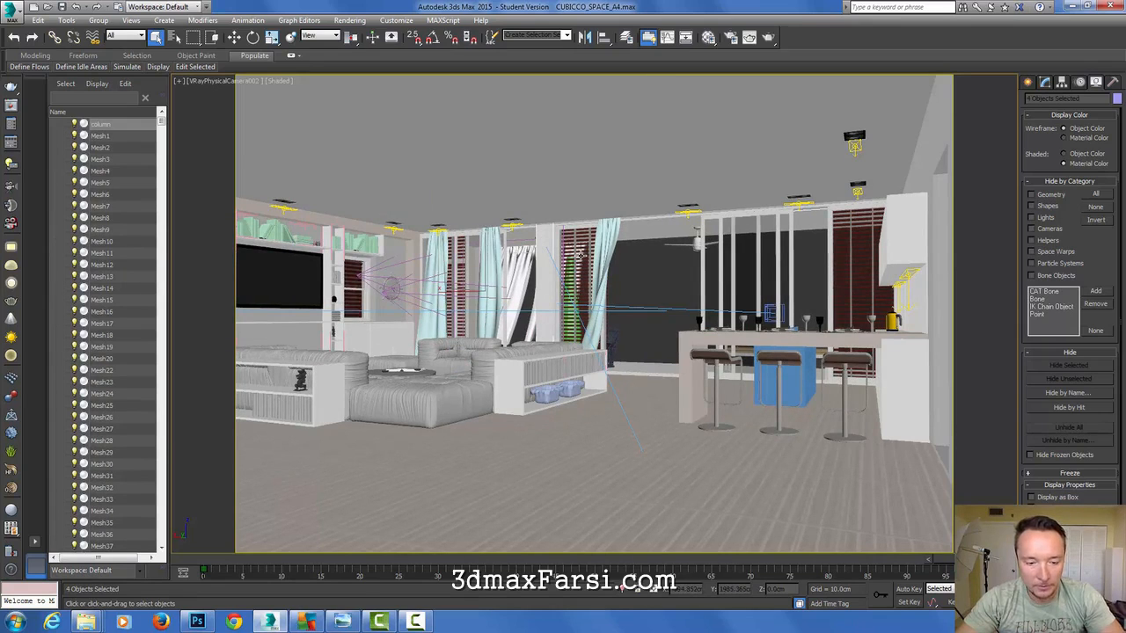
key("alt+q")
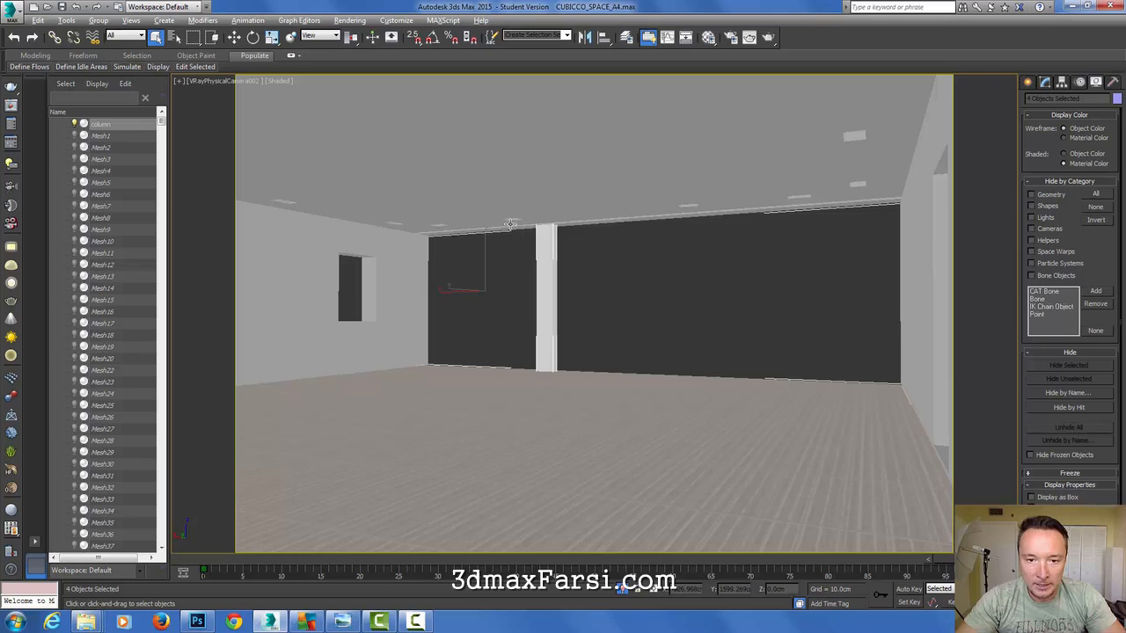
- In the wireframe front view, draw a plane about 267 cm long and 106 cm wide beside the column
key("t")
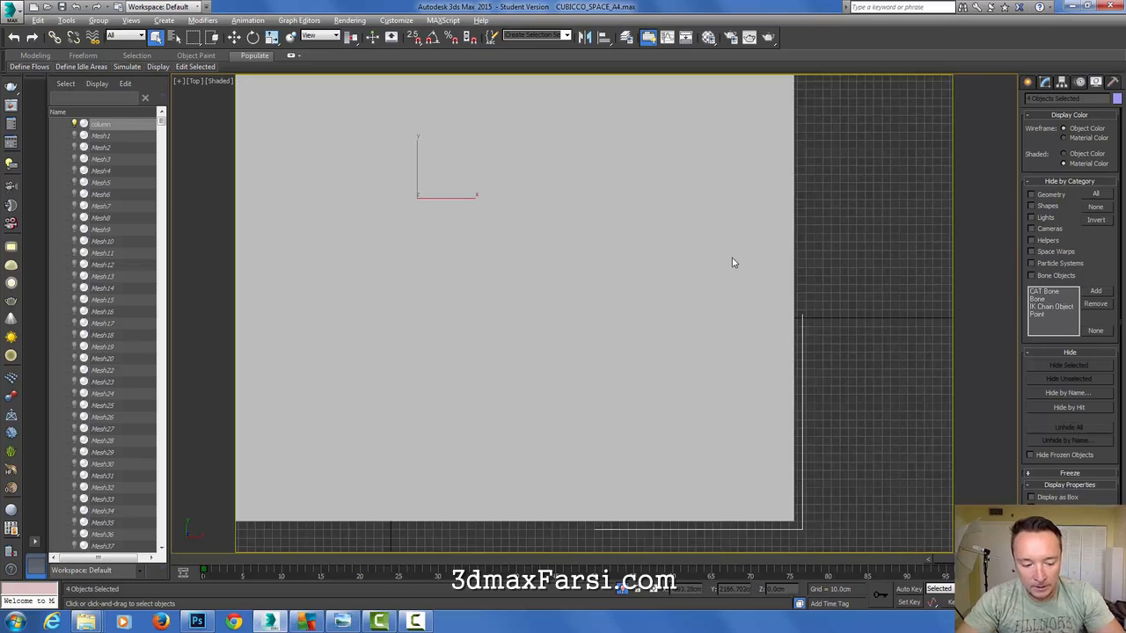
key("F3")
key("z")
key("f")
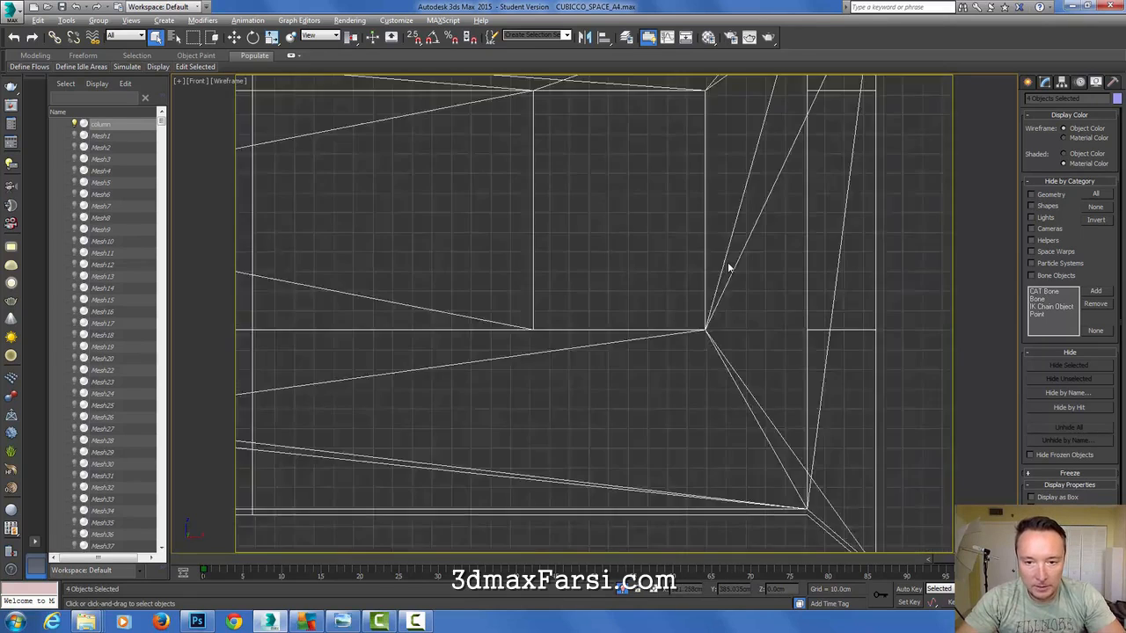
scroll(658, 174, "up", 3)
scroll(660, 176, "down", 3)
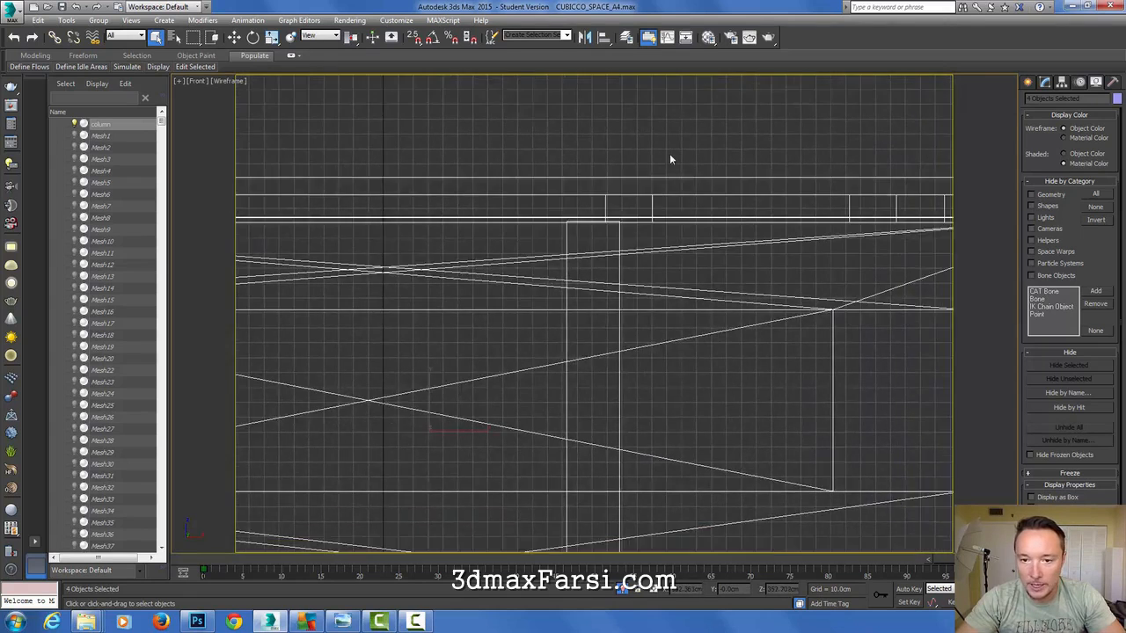
left_click(1031, 84)
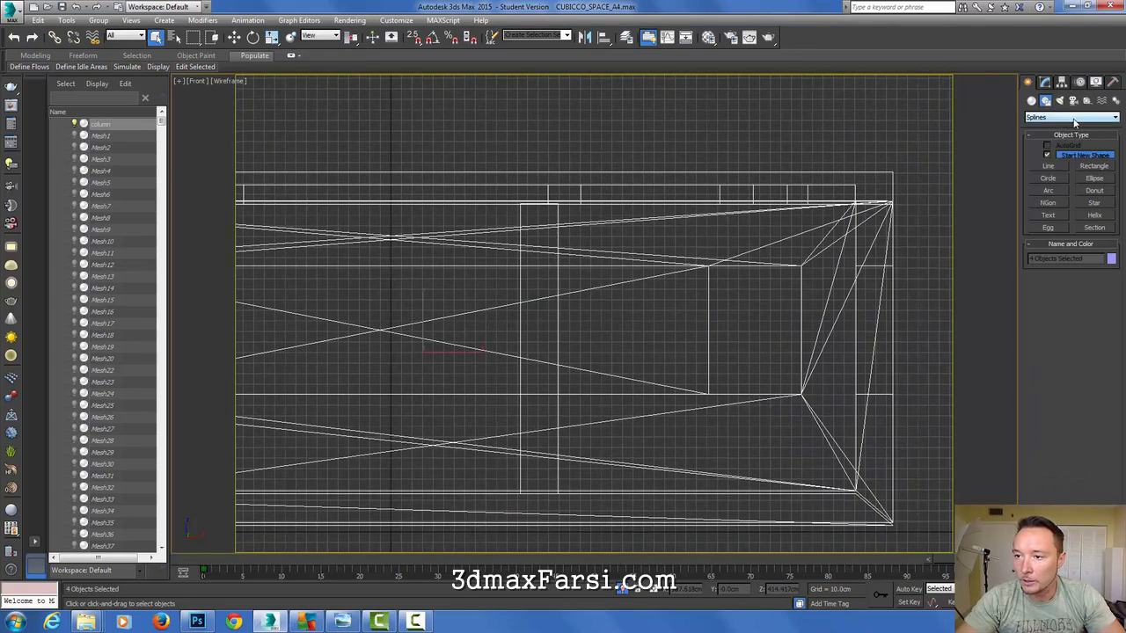
left_click(1073, 122)
left_click(1031, 100)
left_click(1093, 204)
middle_click_drag(567, 224, 548, 208)
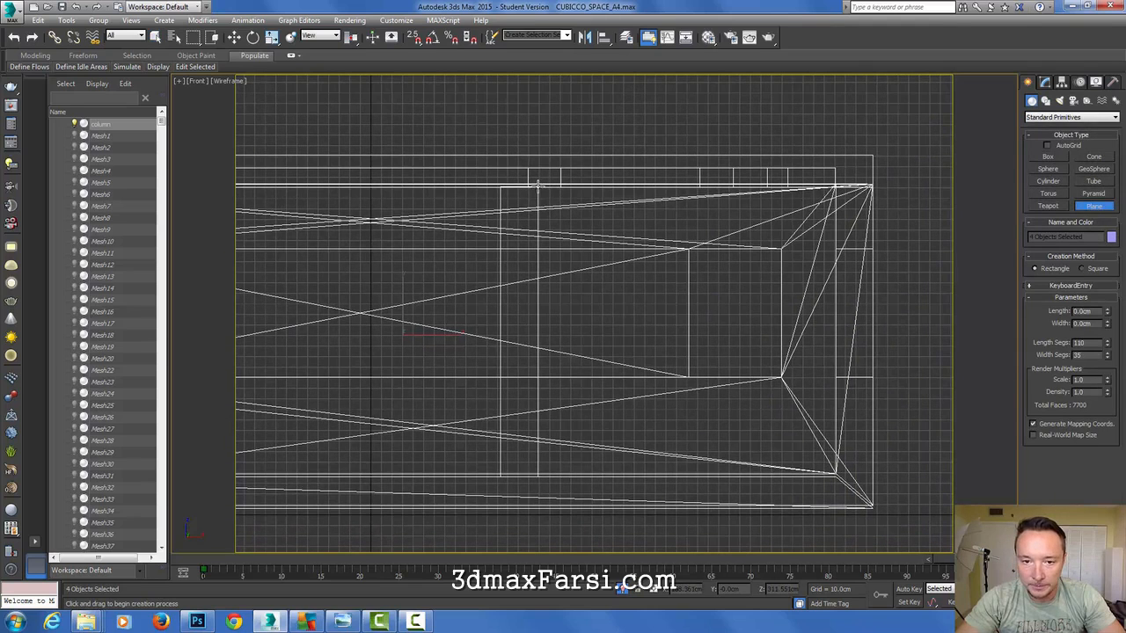
left_click_drag(539, 187, 651, 471)
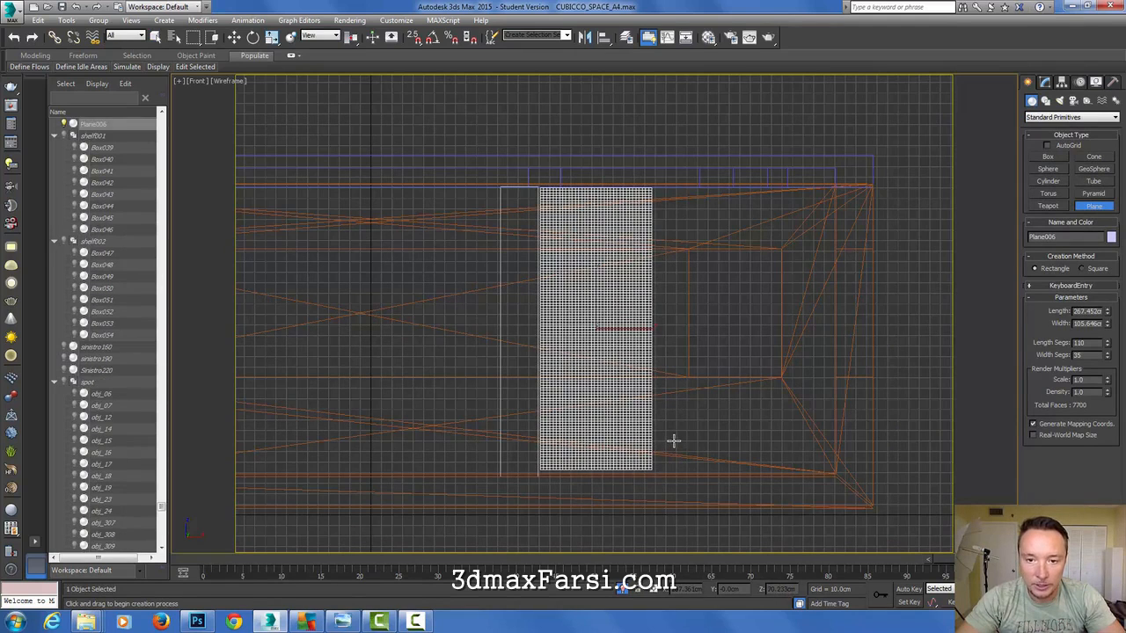
- Lengthen the plane to about 289 cm and shift it slightly up and away from the column, just clear of the floor
left_click(1043, 82)
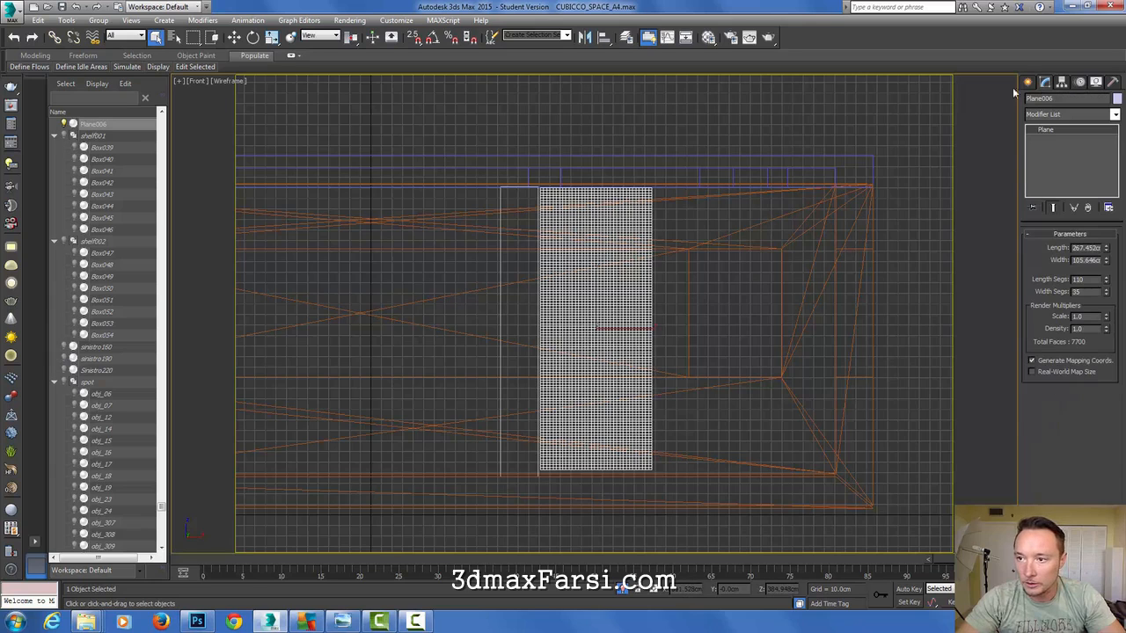
left_click_drag(1108, 249, 1105, 239)
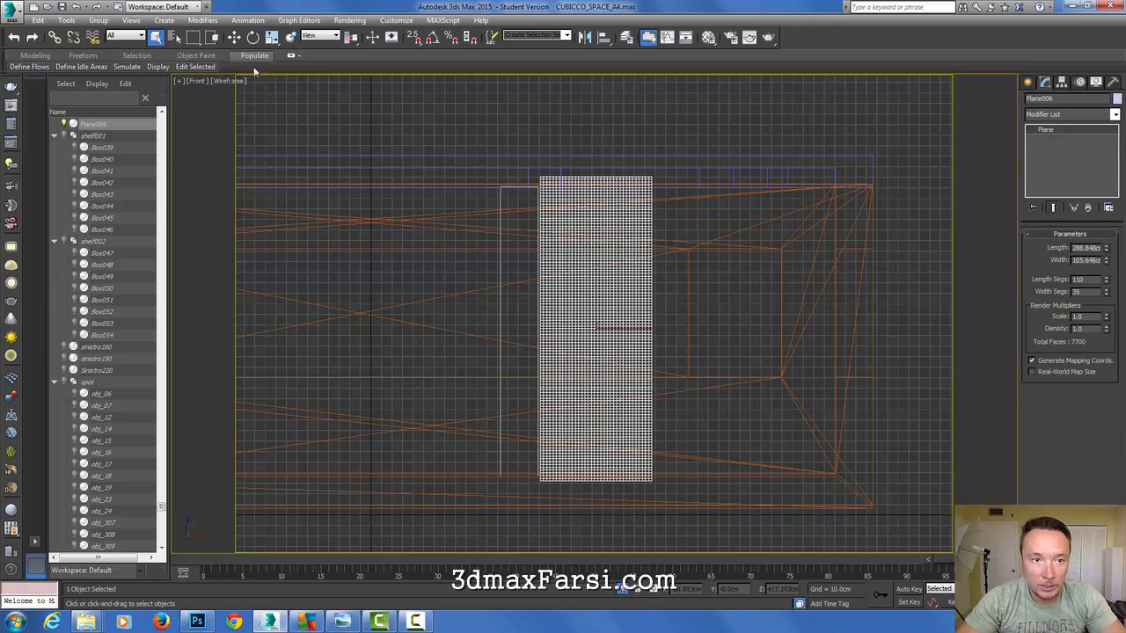
left_click(234, 37)
mouse_move(595, 306)
left_mouse_down()
mouse_move(625, 303)
mouse_move(607, 309)
left_mouse_up()
scroll(621, 373, "up", 5)
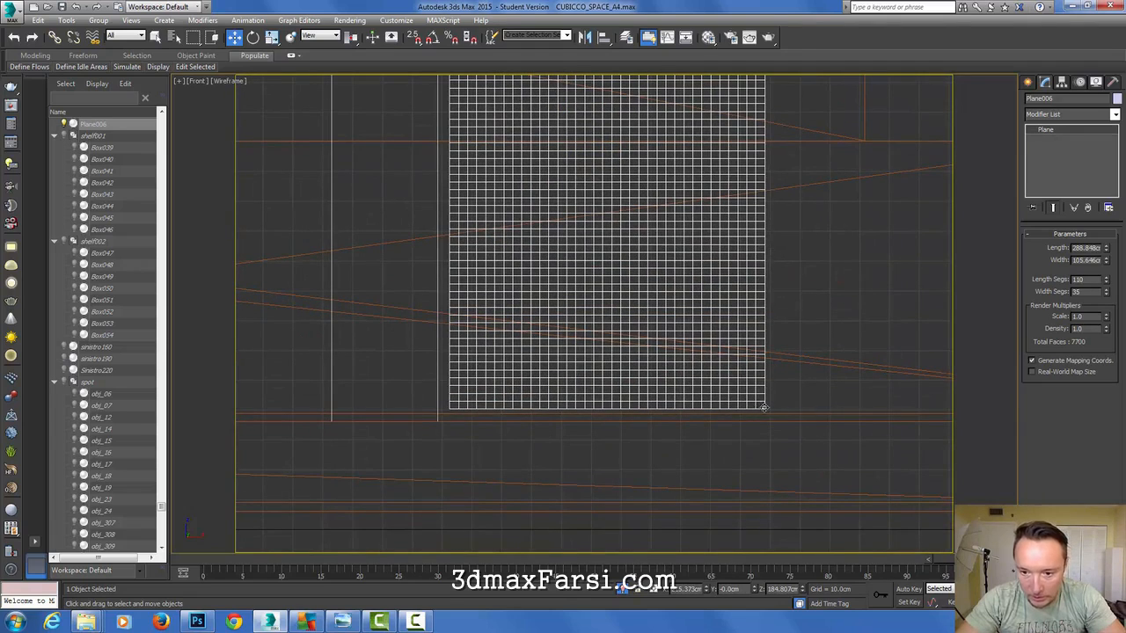
scroll(743, 273, "down", 3)
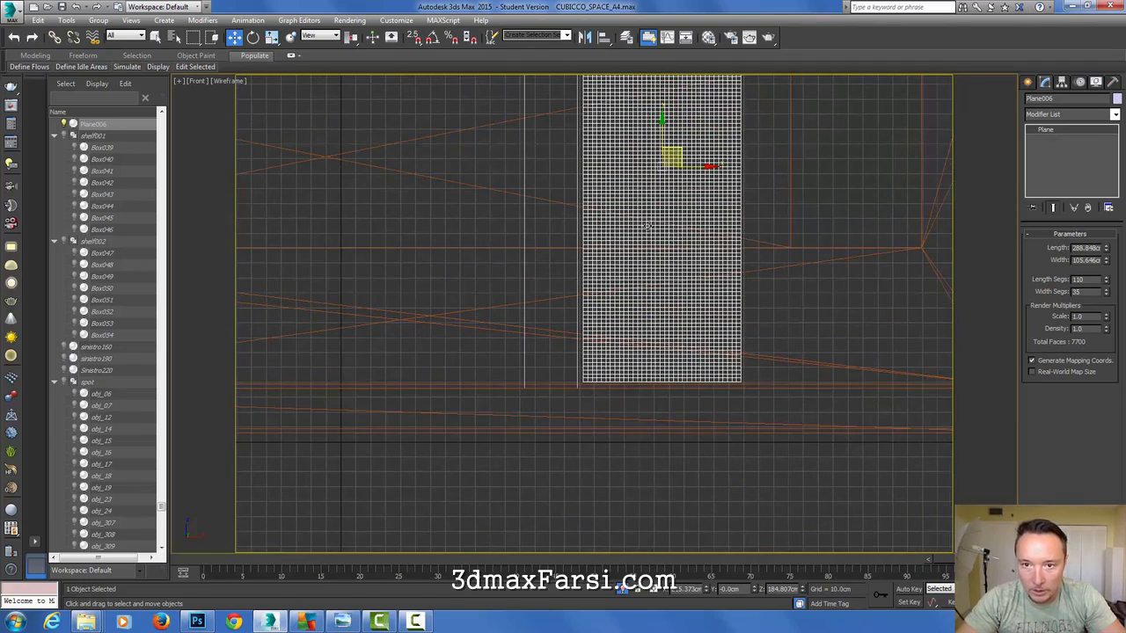
scroll(563, 294, "down", 3)
scroll(610, 193, "up", 4)
scroll(587, 204, "down", 2)
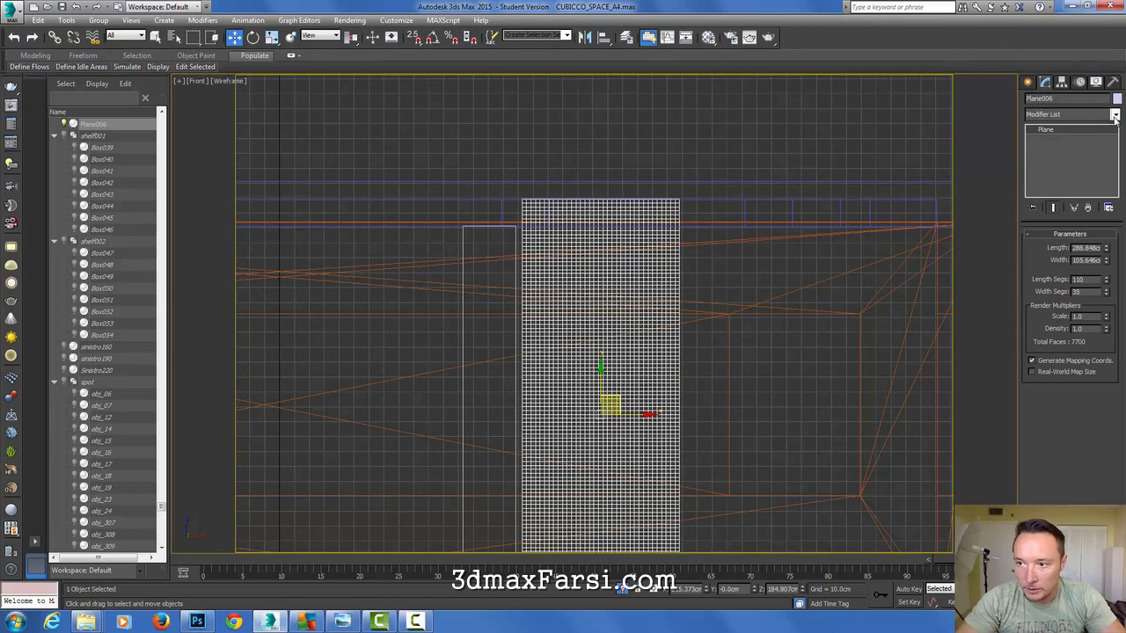
- Convert the plane to an Editable Poly and switch to vertex editing
right_click(1078, 134)
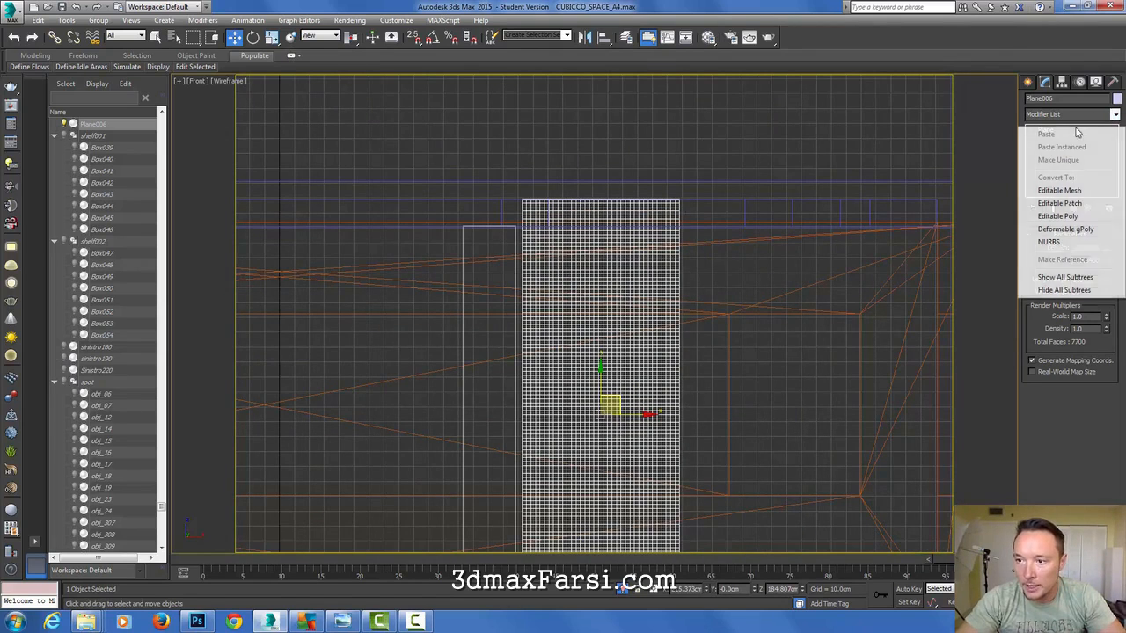
left_click(1057, 216)
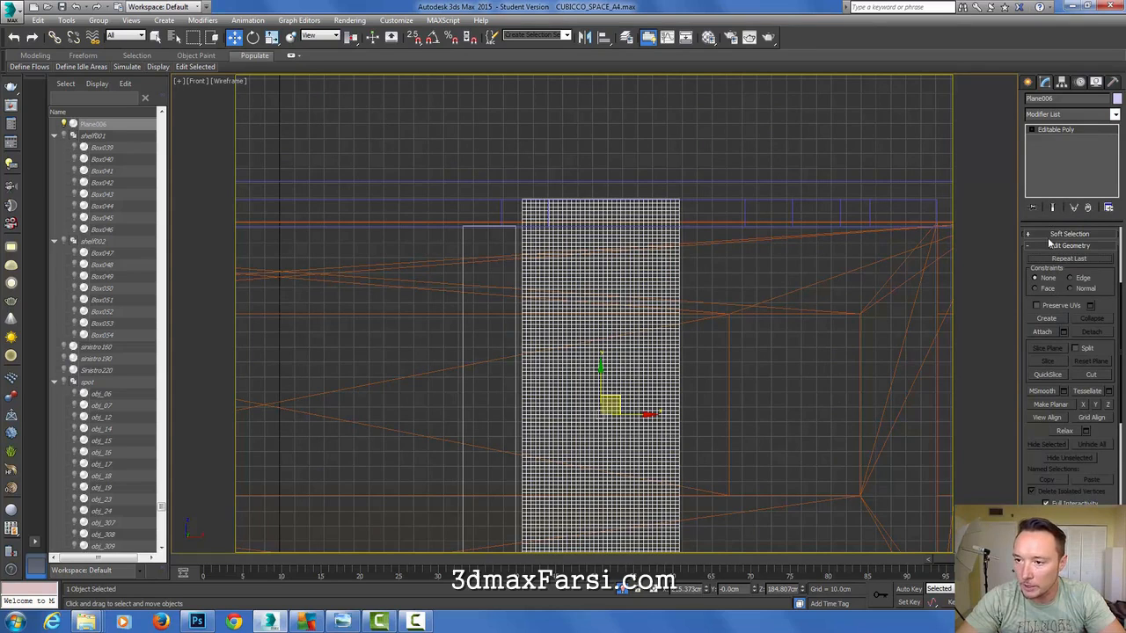
left_click(1038, 131)
key("1")
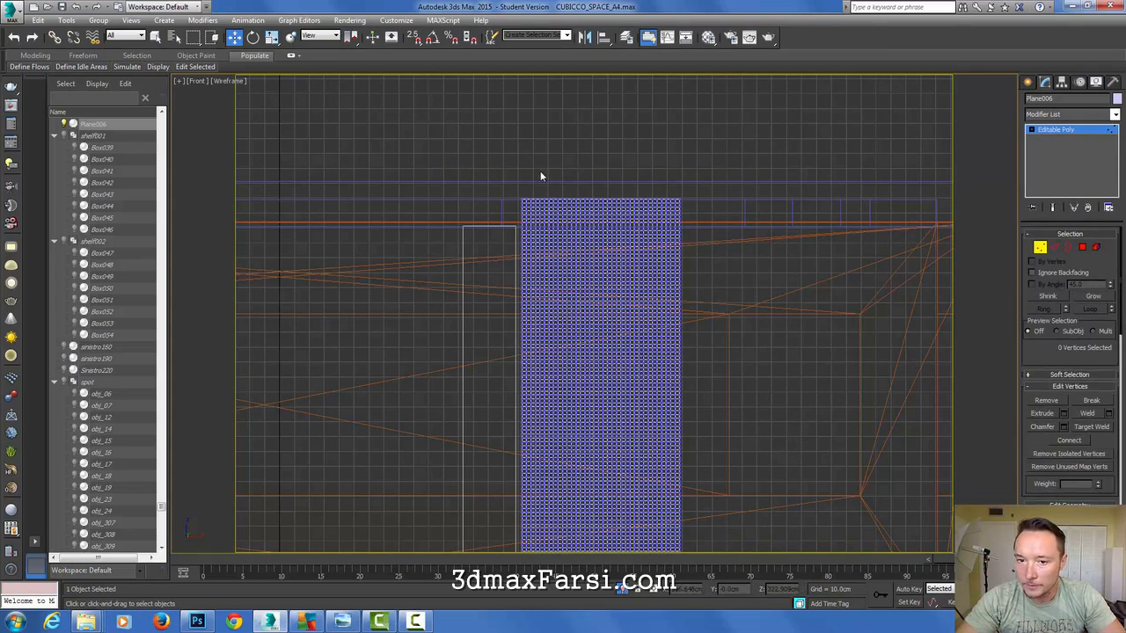
- Lower the plane's top vertex rows slightly using soft selection with a 20 cm falloff, then exit vertex editing
left_click_drag(718, 211, 719, 211)
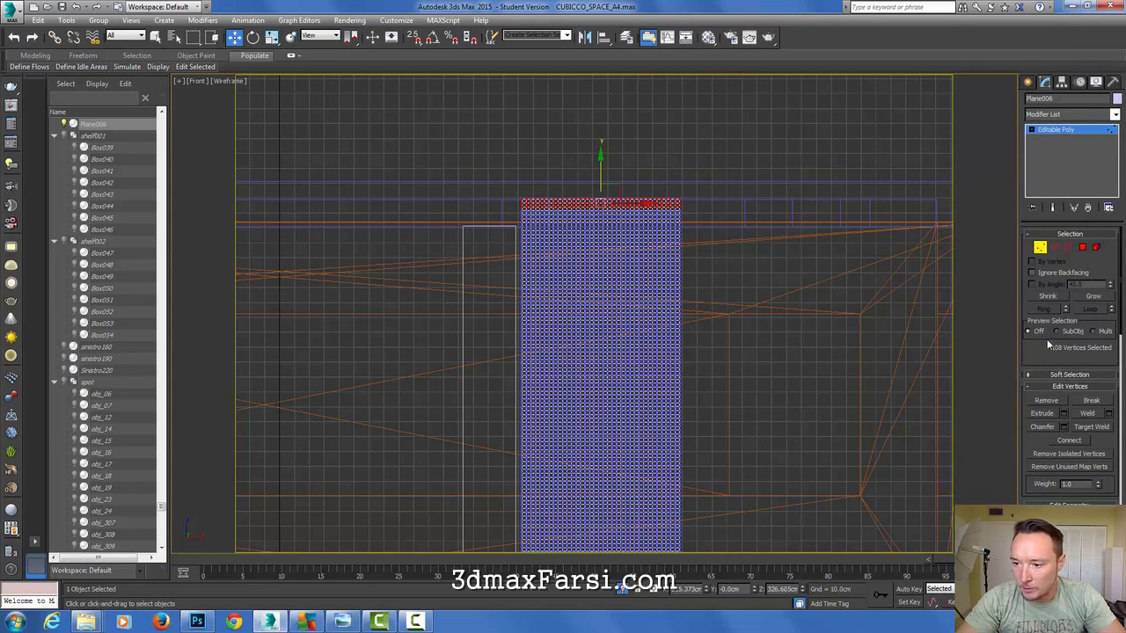
left_click(1030, 375)
left_click(1056, 322)
left_click_drag(600, 184, 698, 216)
left_click(1069, 129)
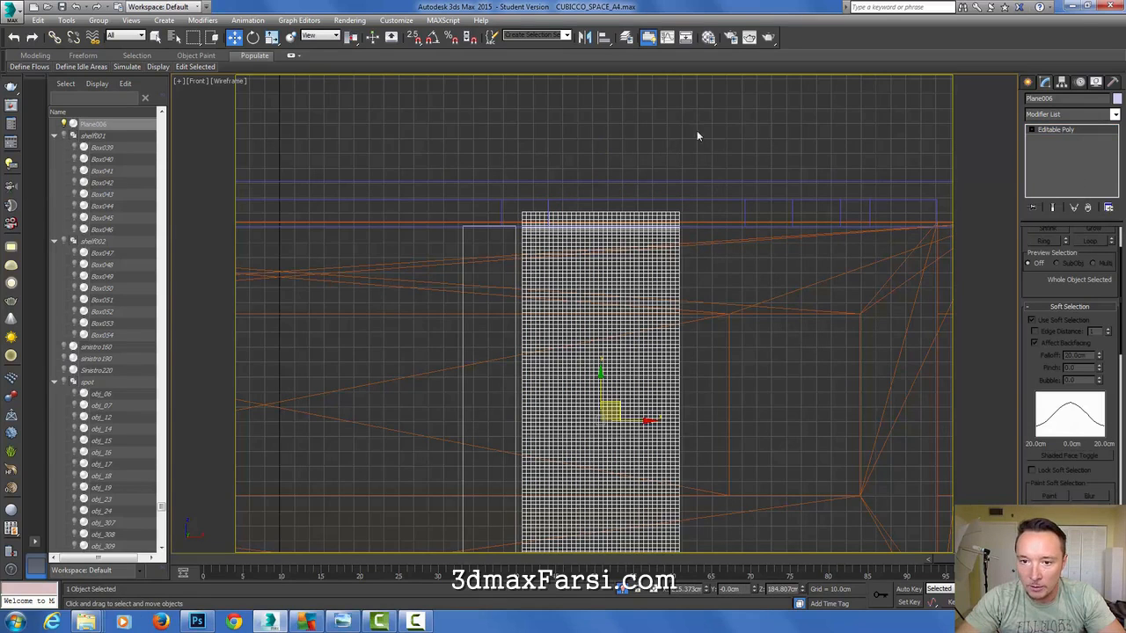
- In the shaded perspective view, move the plane along Y until it stands next to the column, at about -204.4 cm
key("p")
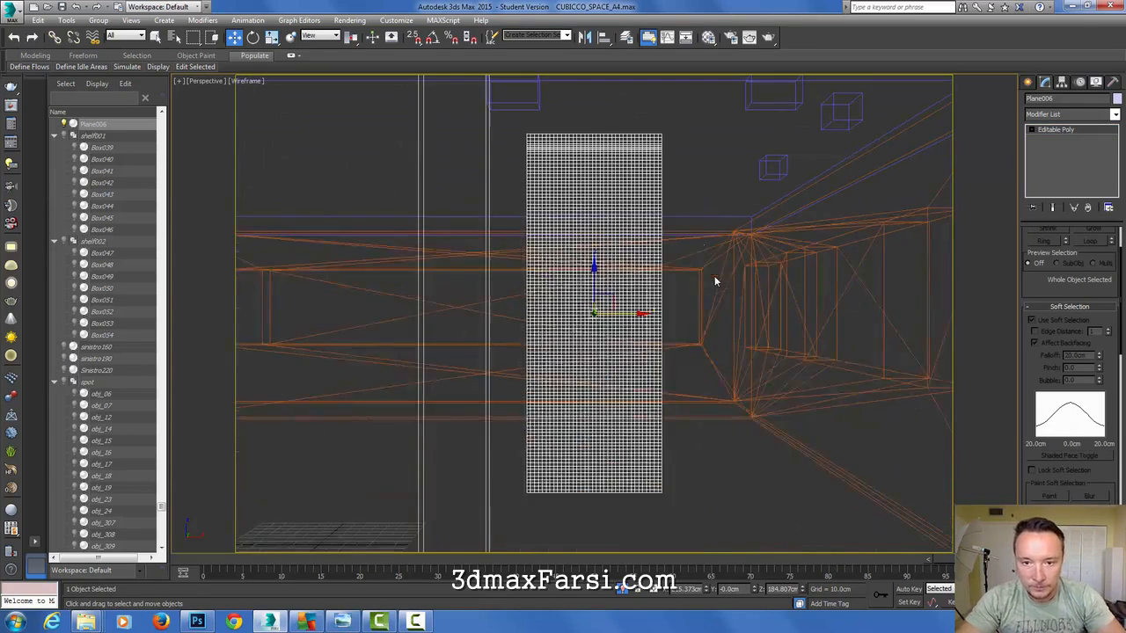
mouse_move(676, 228)
middle_mouse_down("alt")
mouse_move(784, 234)
mouse_move(753, 262)
mouse_move(753, 226)
mouse_move(721, 229)
mouse_move(728, 249)
middle_mouse_up("alt")
key("F3")
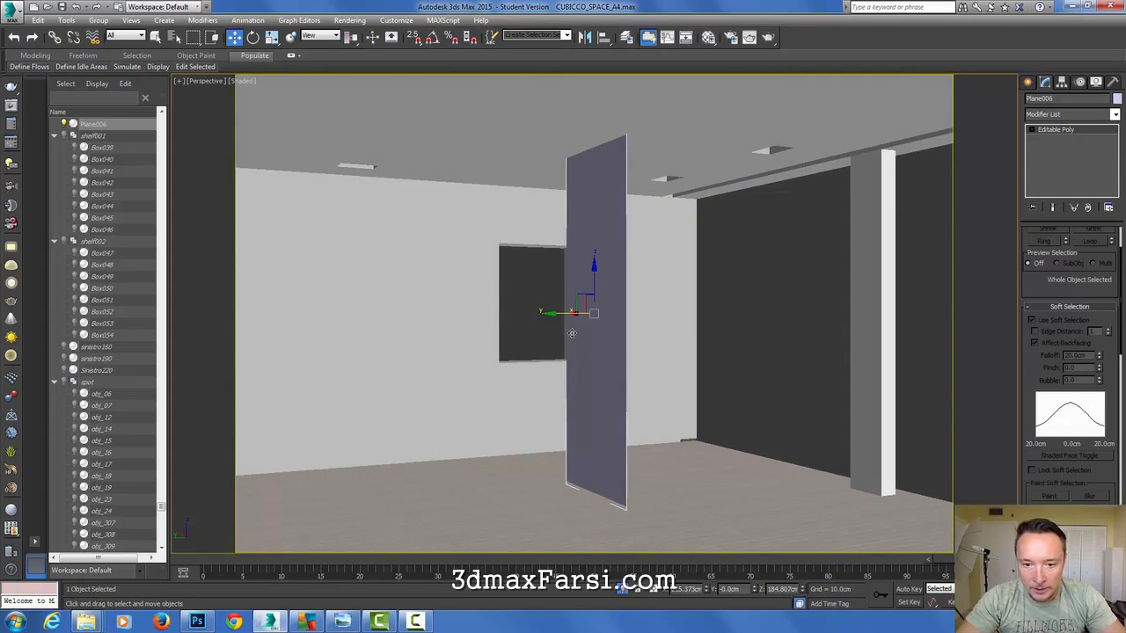
left_click_drag(548, 312, 756, 339)
- In the wireframe left view, shift the plane slightly away from the column, to about Y -201.6 cm, keeping its top inside the ceiling recess
middle_click_drag(800, 329, 612, 203, "alt")
middle_click_drag(602, 143, 598, 238, "alt")
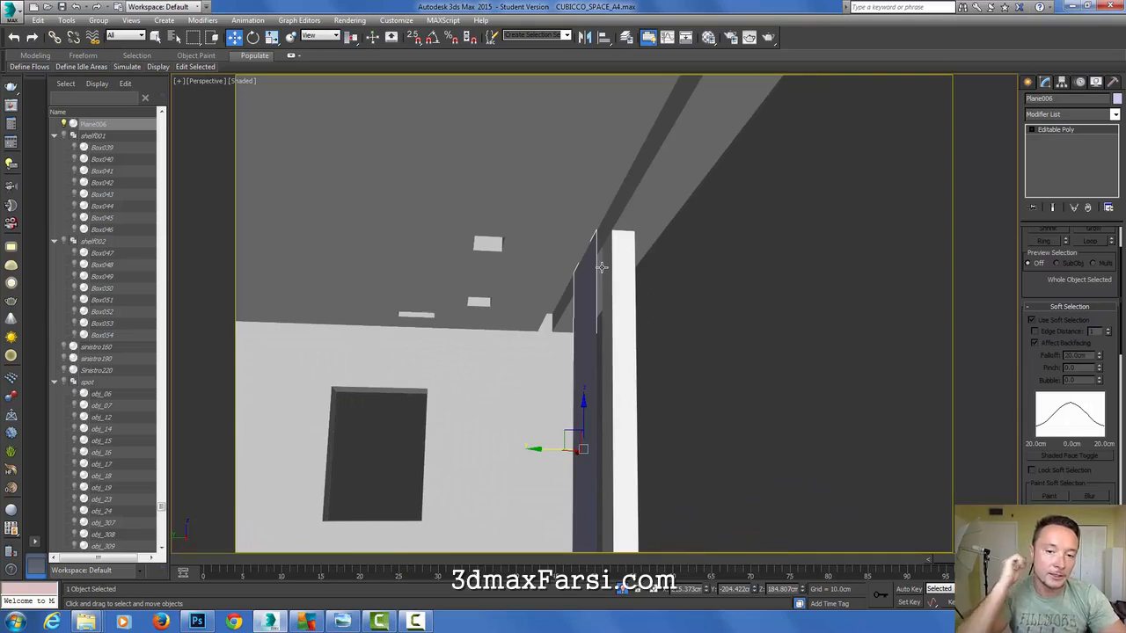
middle_click_drag(610, 284, 586, 315, "alt")
middle_click_drag(588, 260, 542, 272)
scroll(572, 247, "up", 3)
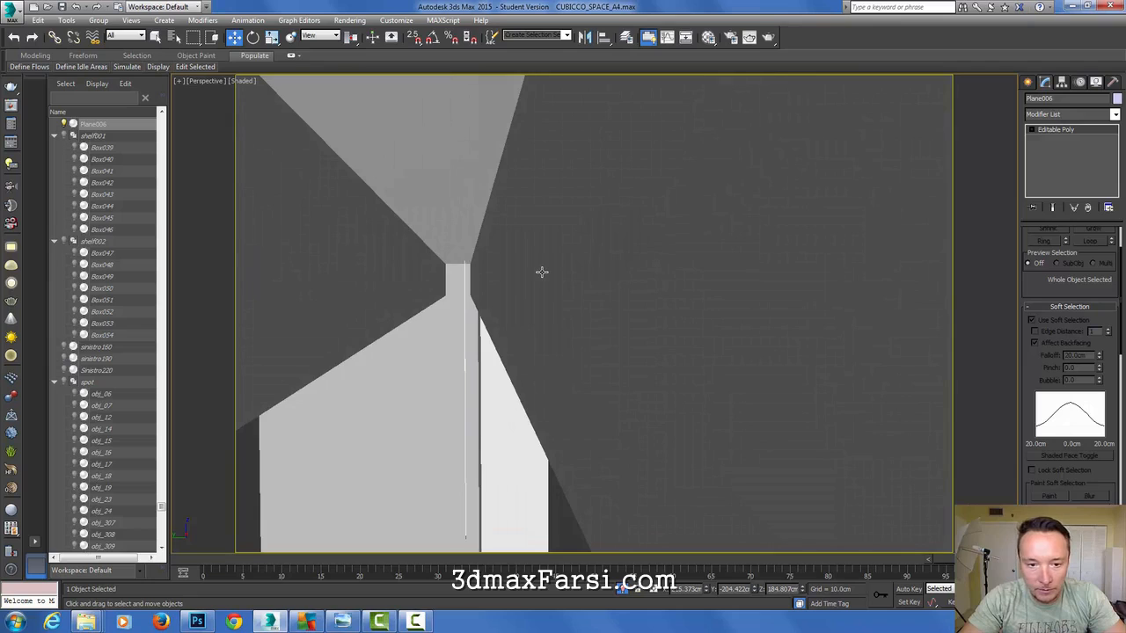
key("f")
key("F3")
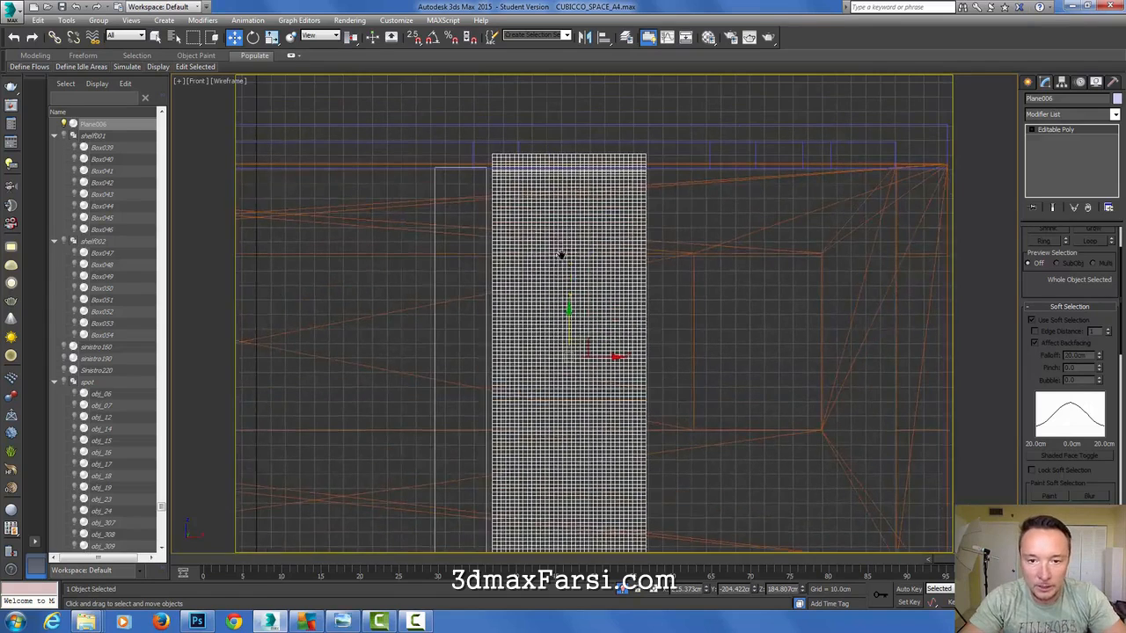
key("l")
key("z")
middle_click_drag(609, 130, 566, 256)
scroll(579, 173, "up", 6)
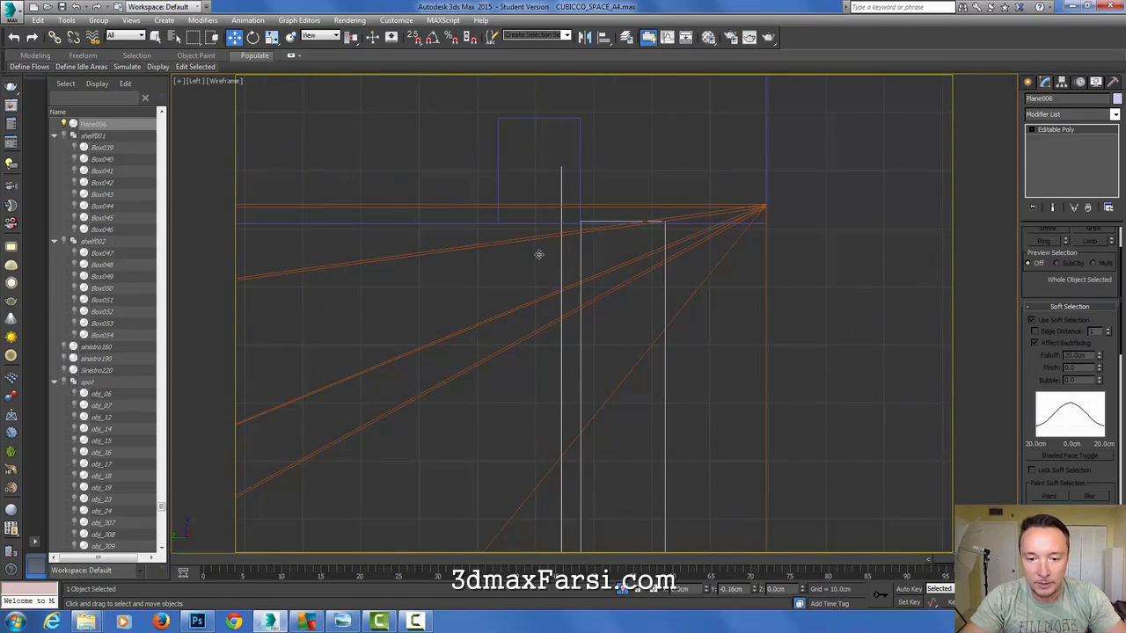
scroll(605, 294, "down", 6)
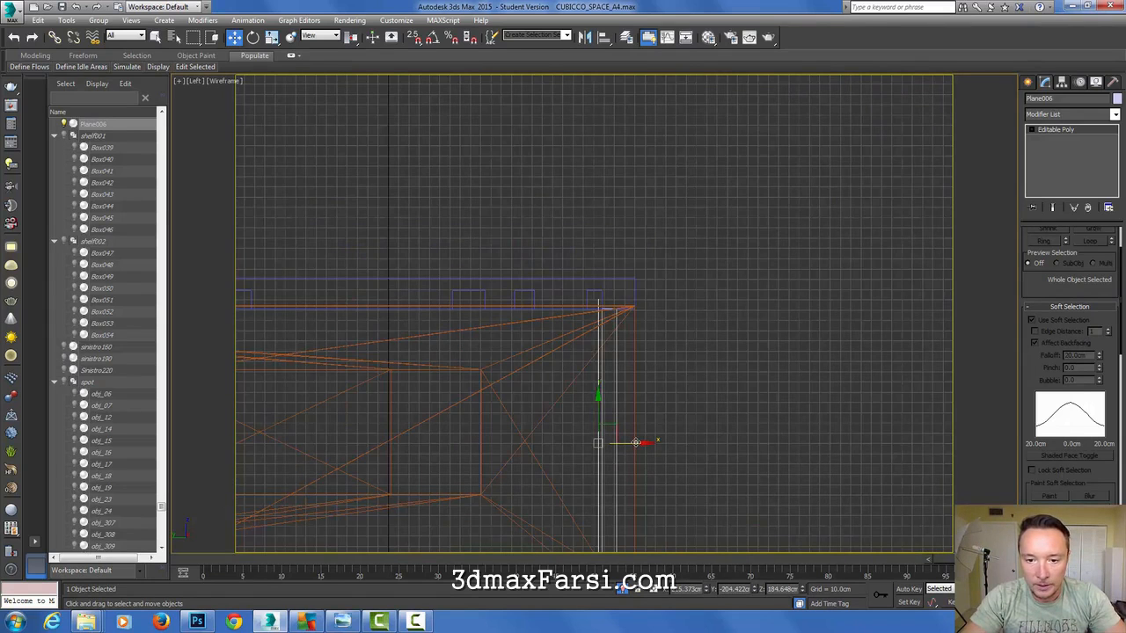
- Draw a cylinder of about 1.1 cm radius and 15.5 cm height at the plane's top, nudging it slightly into position
left_click(1028, 83)
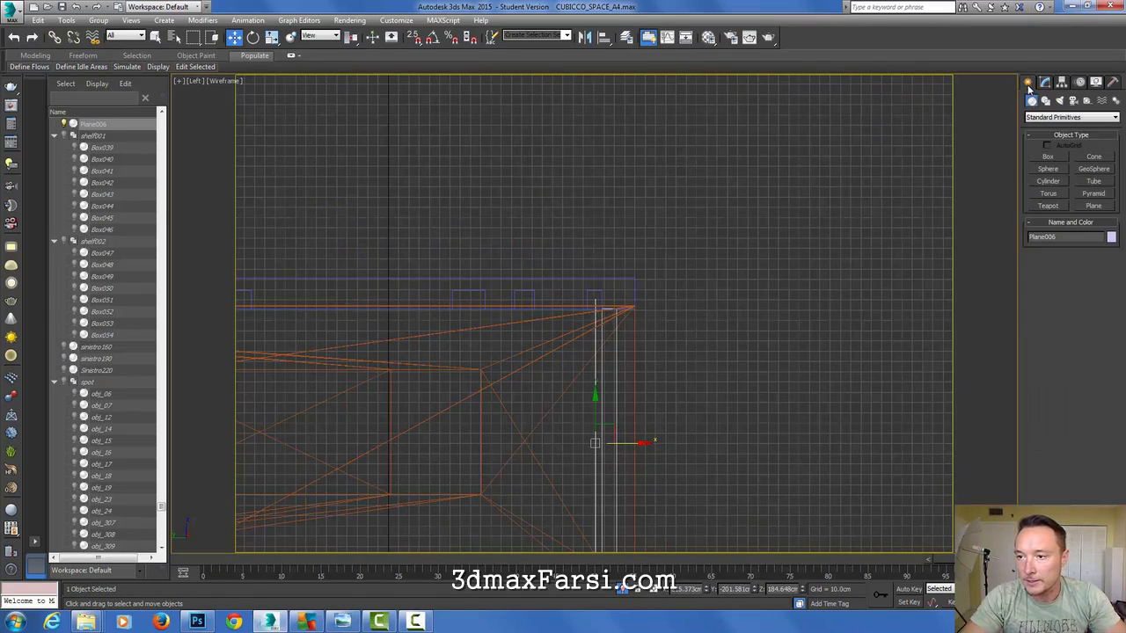
left_click(1048, 181)
scroll(606, 314, "up", 4)
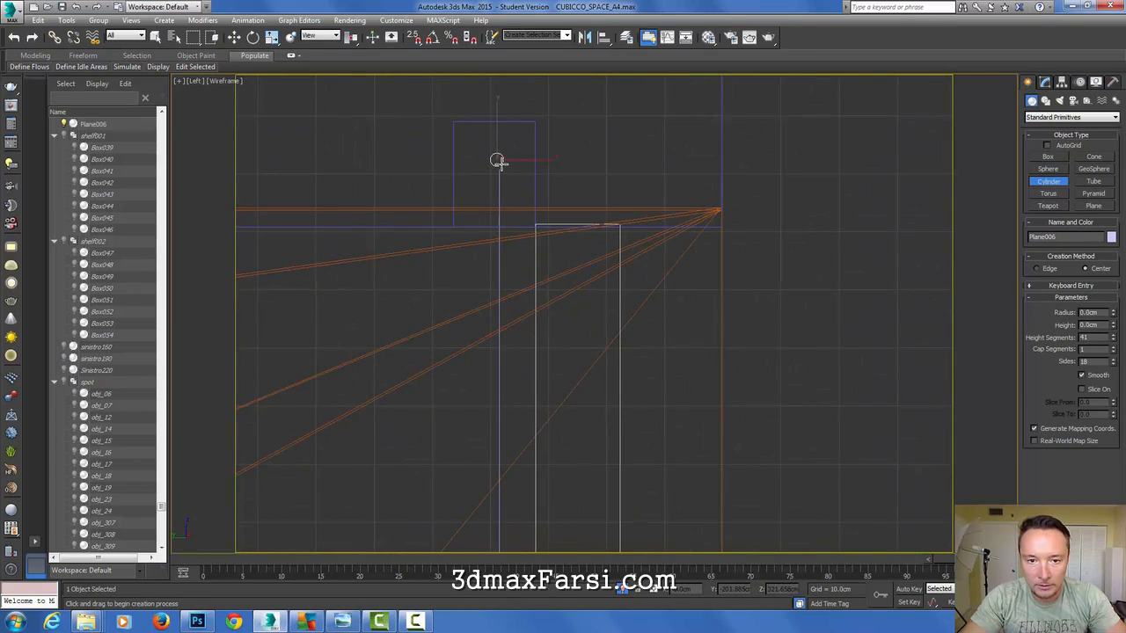
left_click(234, 37)
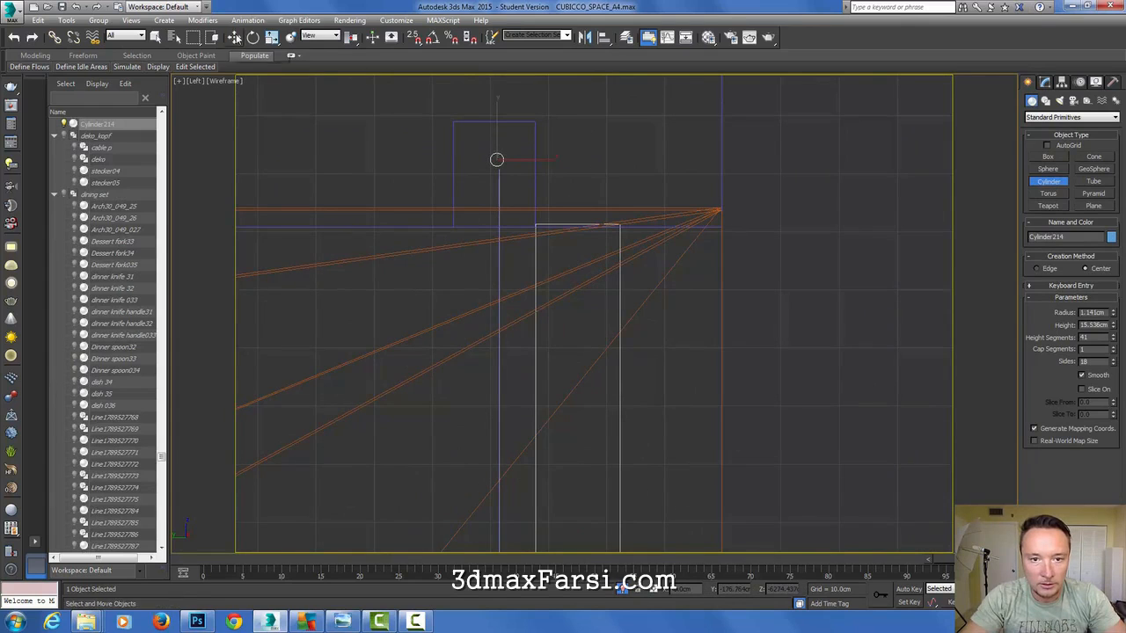
left_click(496, 159)
left_click_drag(512, 141, 516, 138)
- In the front view, move the cylinder along X to the plane's far upper corner, beyond the column
key("f")
scroll(581, 136, "down", 15)
middle_click_drag(523, 161, 376, 179)
scroll(418, 175, "down", 4)
left_click_drag(442, 181, 840, 173)
- Increase the cylinder's height to about 117.6 cm so that it spans the full width of the plane
left_click(1044, 80)
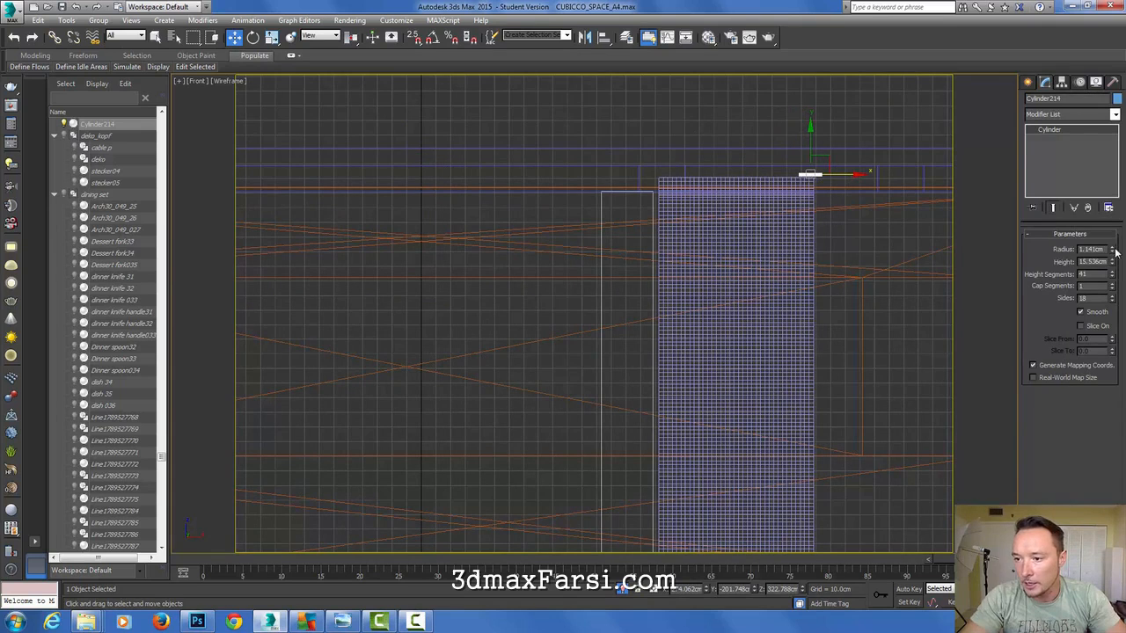
left_click_drag(1115, 262, 1108, 173)
mouse_move(1112, 263)
left_mouse_down()
mouse_move(1112, 230)
mouse_move(1111, 242)
left_mouse_up()
middle_click_drag(714, 278, 657, 349)
scroll(690, 219, "up", 5)
middle_click_drag(754, 306, 643, 328)
scroll(642, 329, "up", 2)
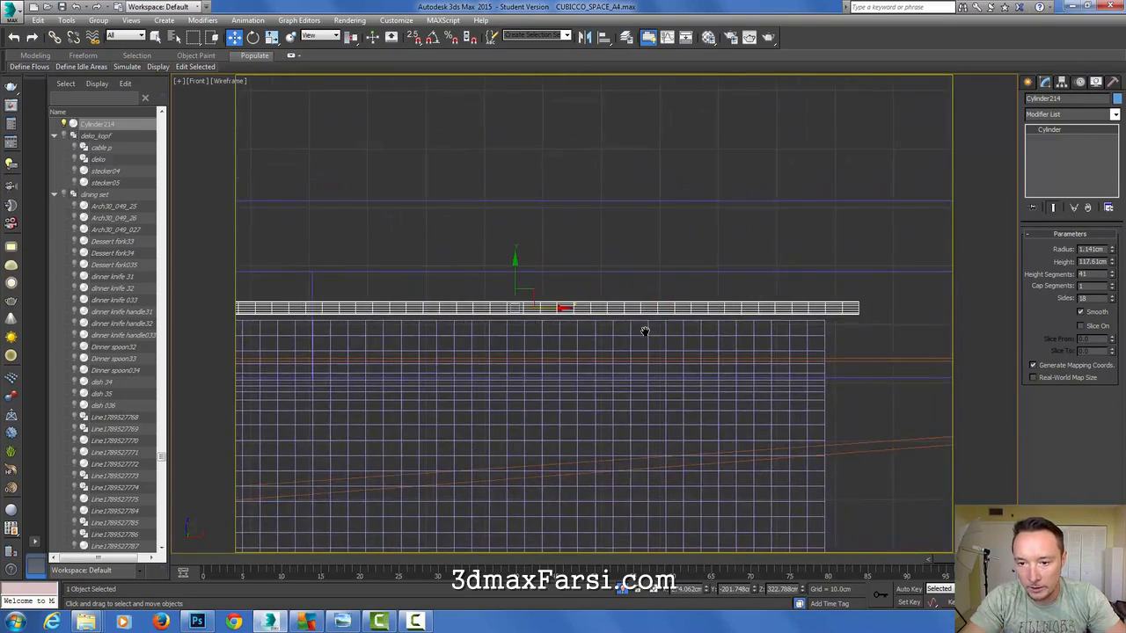
scroll(640, 326, "down", 2)
middle_click_drag(423, 278, 412, 234)
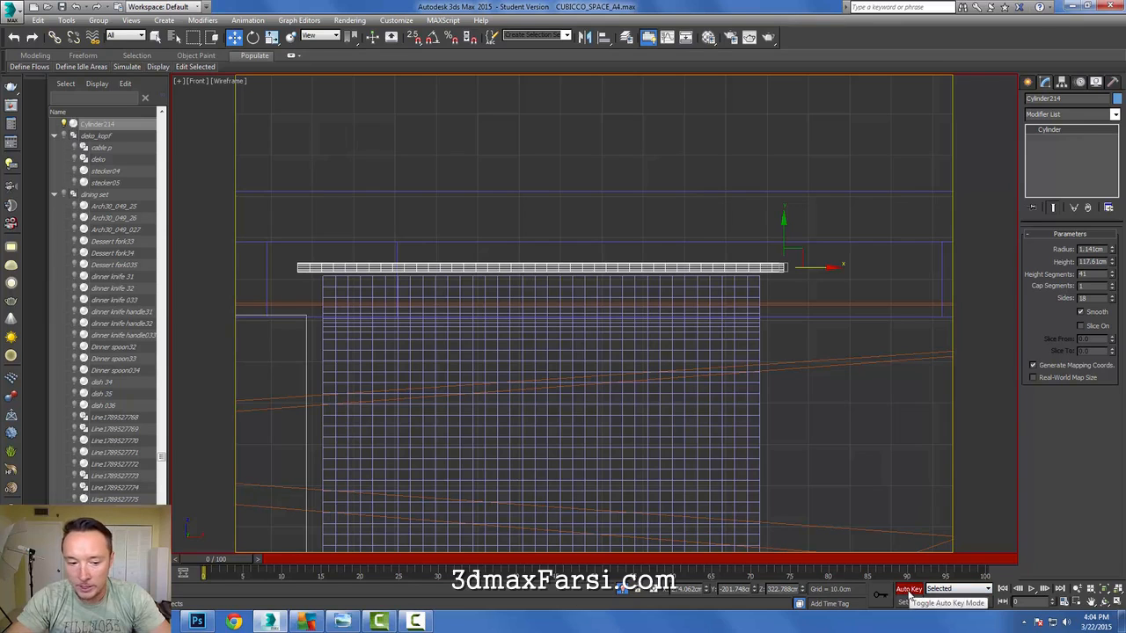
- With Auto Key on, animate the cylinder's height to about 52.9 cm at frame 100 and scrub the timeline to check it
left_click_drag(215, 560, 1121, 536)
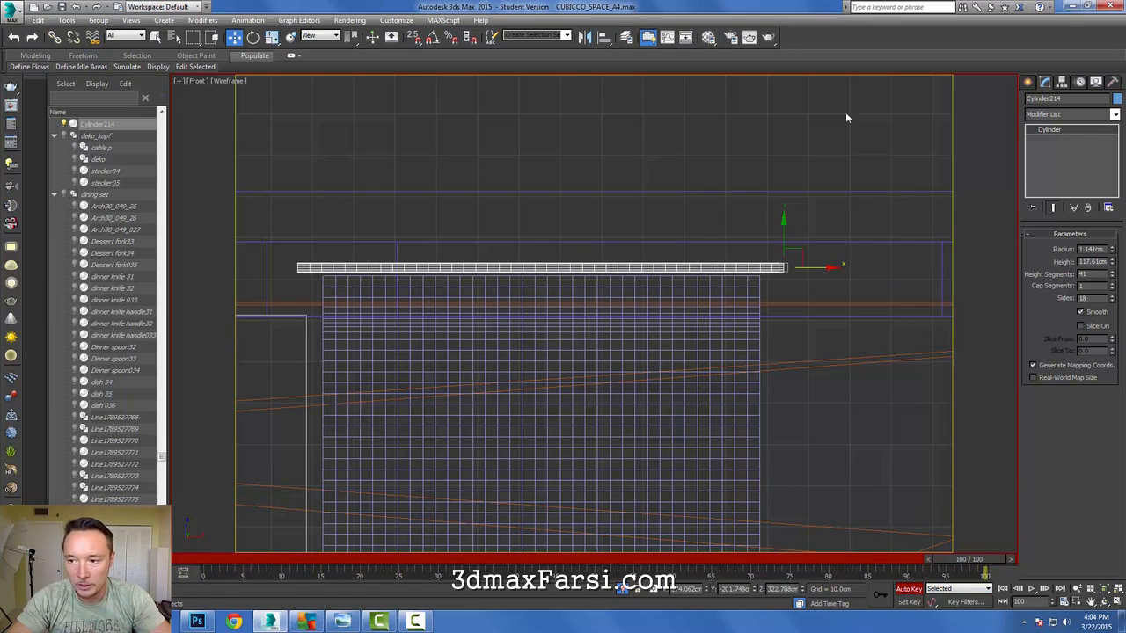
left_click_drag(1114, 262, 1097, 291)
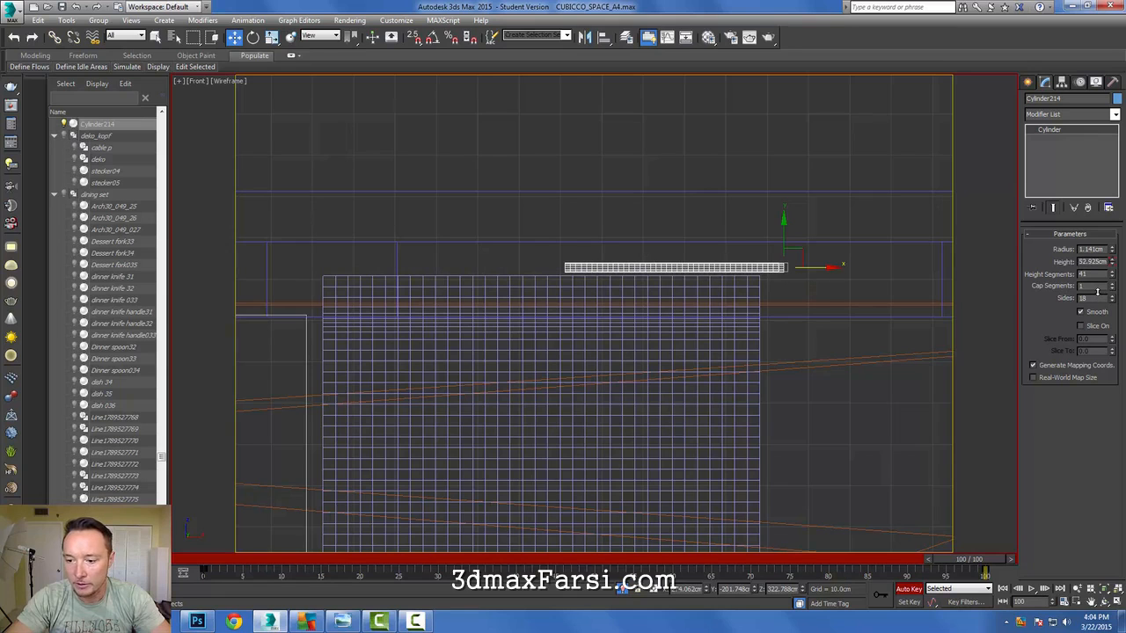
left_click_drag(994, 559, 282, 461)
key("w")
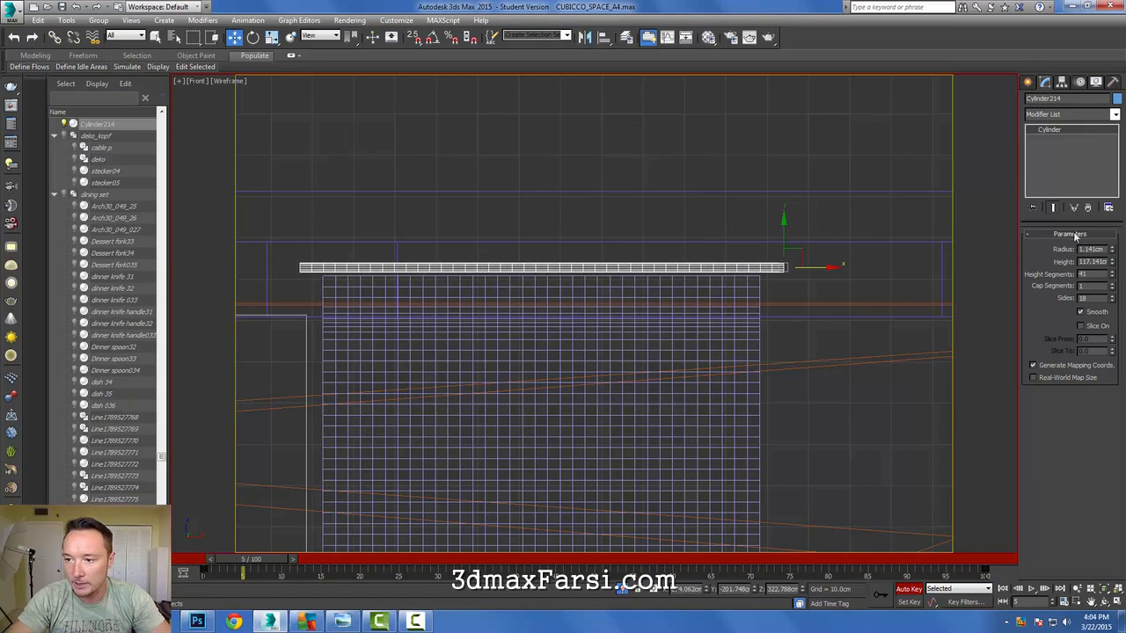
left_click_drag(240, 563, 1013, 630)
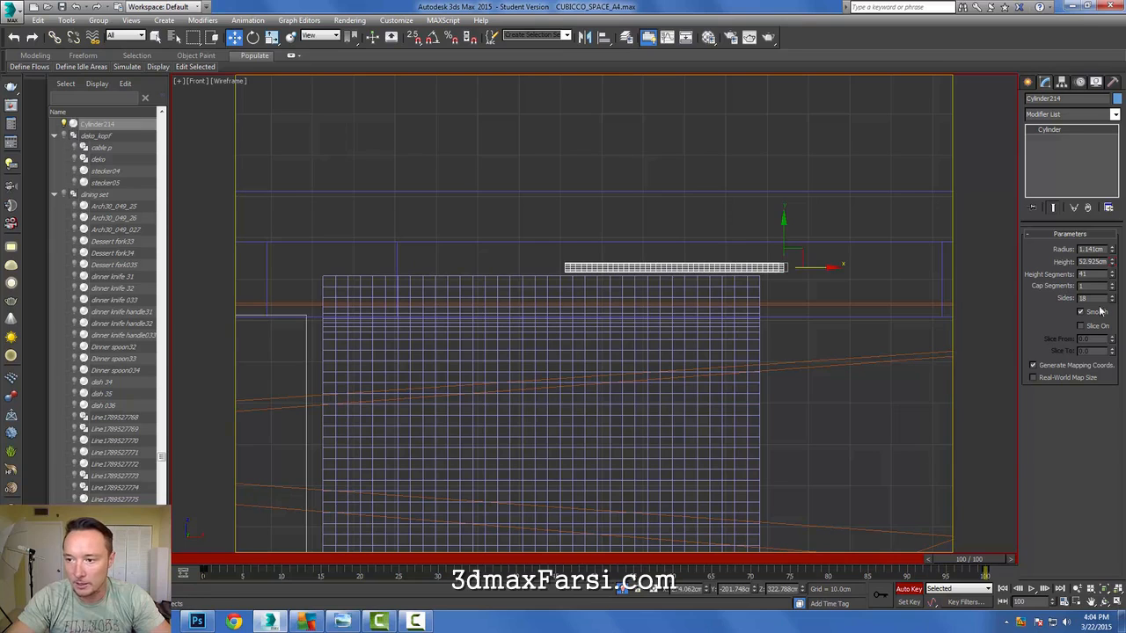
- Raise the cylinder's height at frame 100 to about 58.9 cm and turn off Auto Key
left_click_drag(1113, 269, 1111, 252)
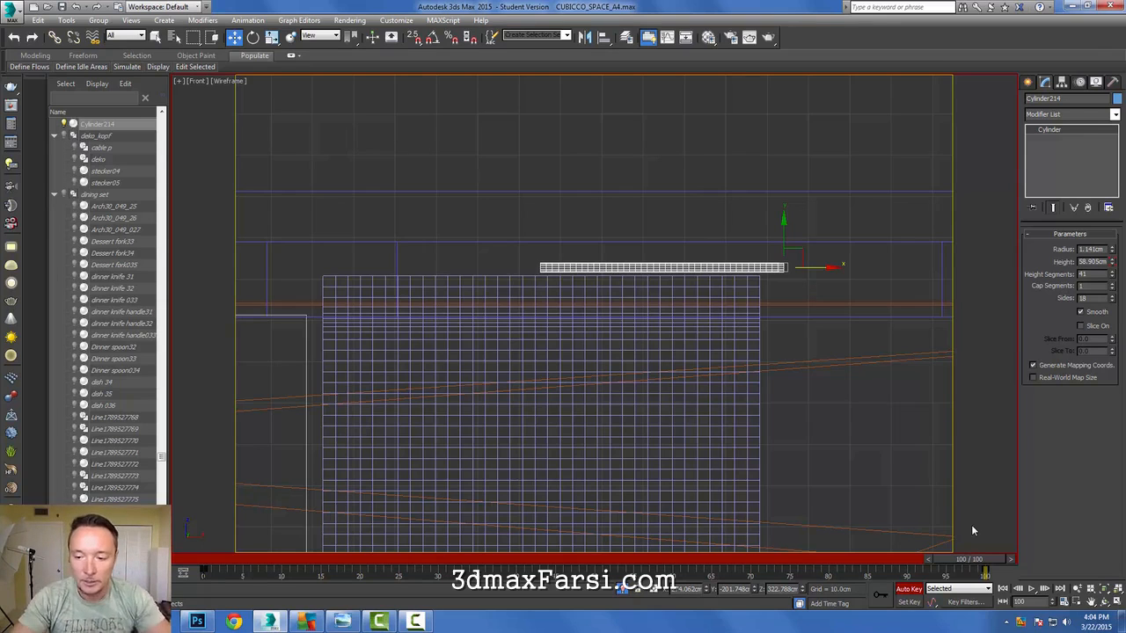
left_click_drag(992, 560, 934, 560)
left_click_drag(1015, 486, 998, 528)
key("w")
left_click(908, 591)
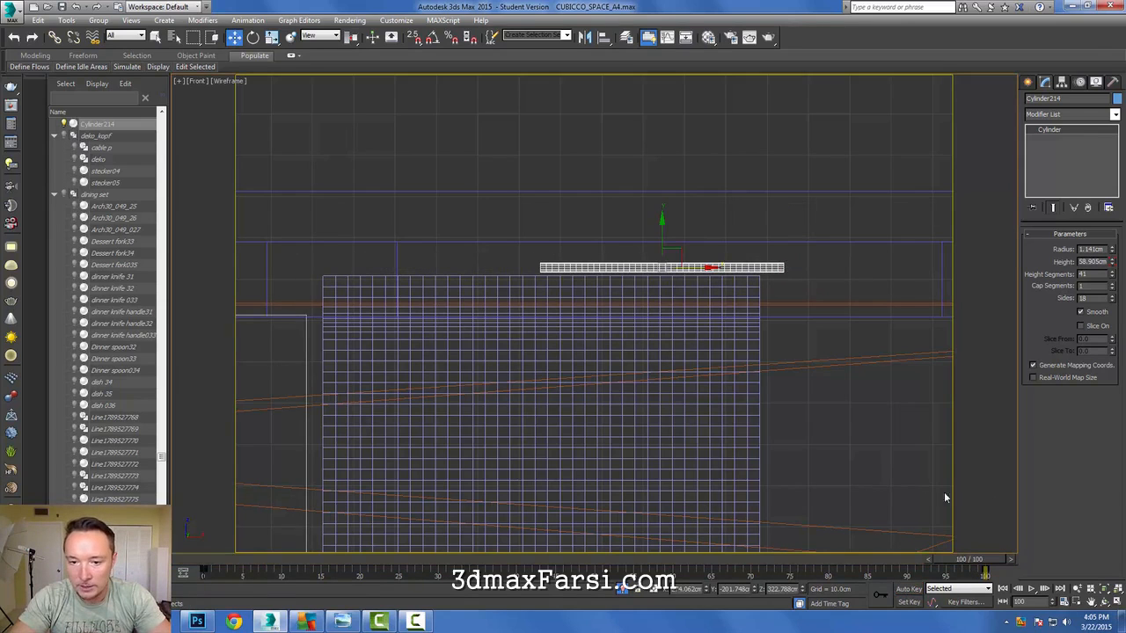
- Select the plane and apply the Cloth modifier on top of its Editable Poly
left_click(758, 282)
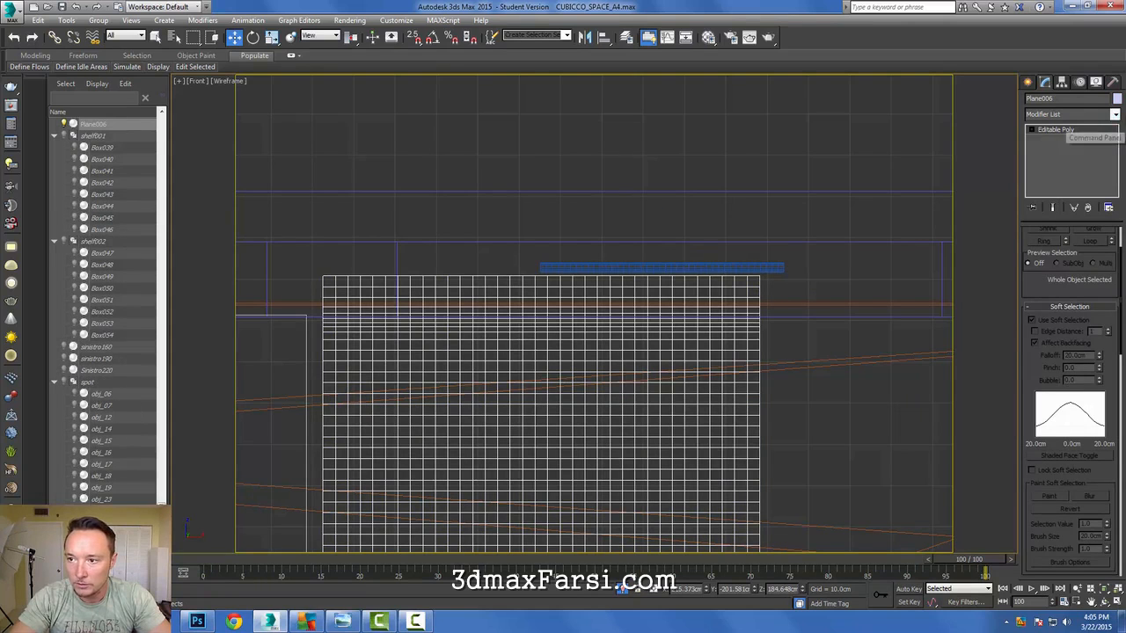
left_click(1114, 116)
left_click(1114, 117)
left_click(1114, 117)
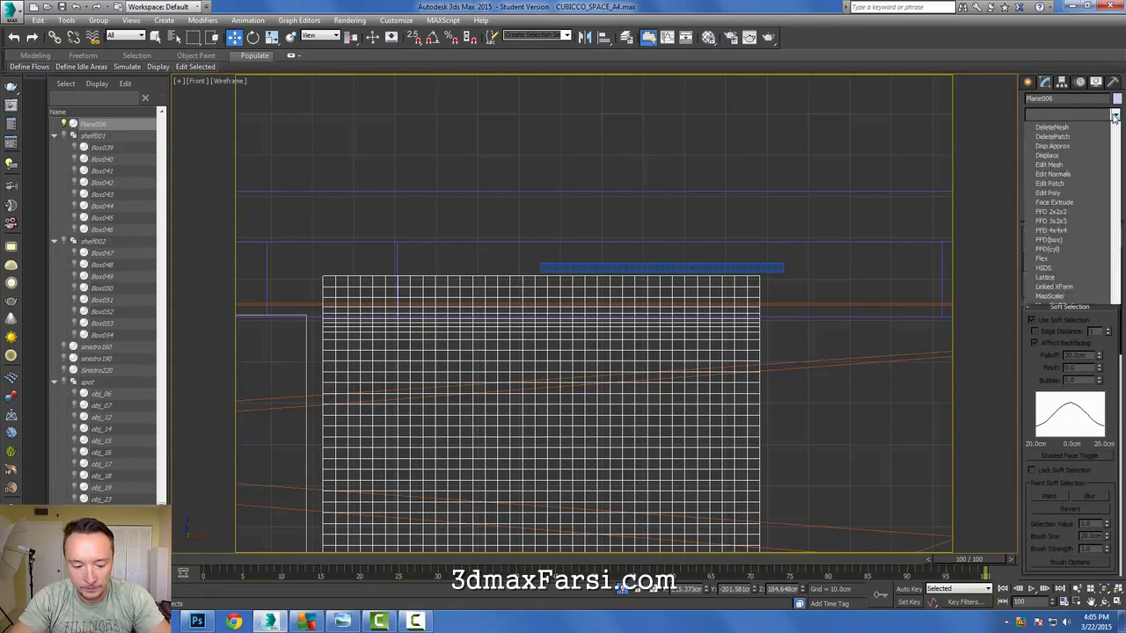
key("c")
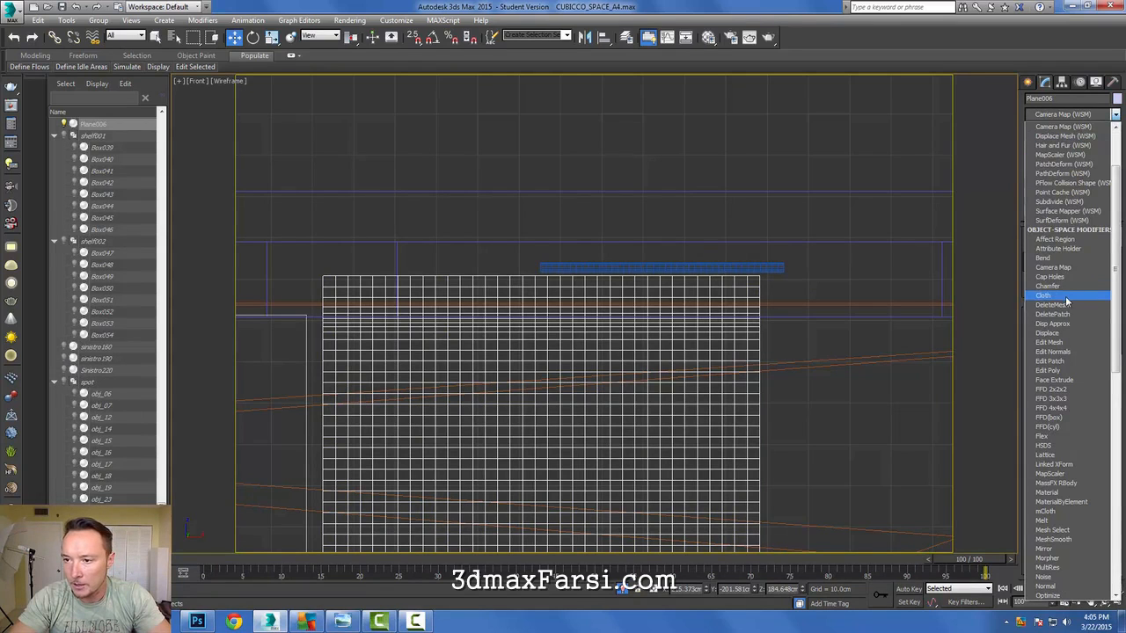
left_click(1068, 297)
- Add the column, walls, ceiling, Cylinder214 and floor to the cloth simulation through its object properties
left_click(1065, 251)
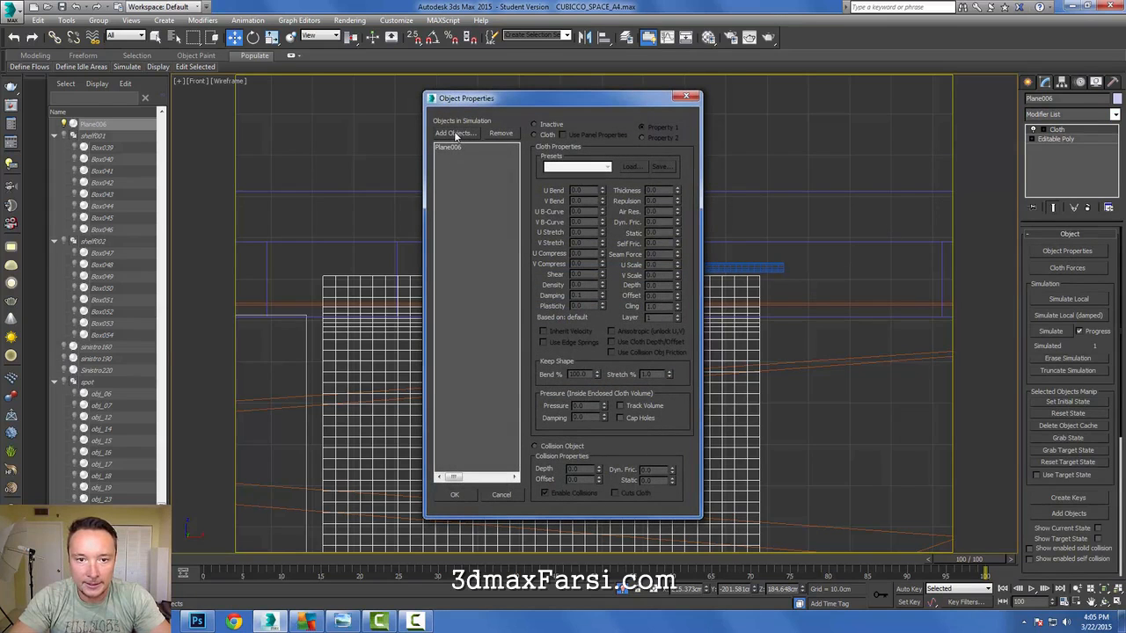
left_click(454, 132)
left_click(39, 116)
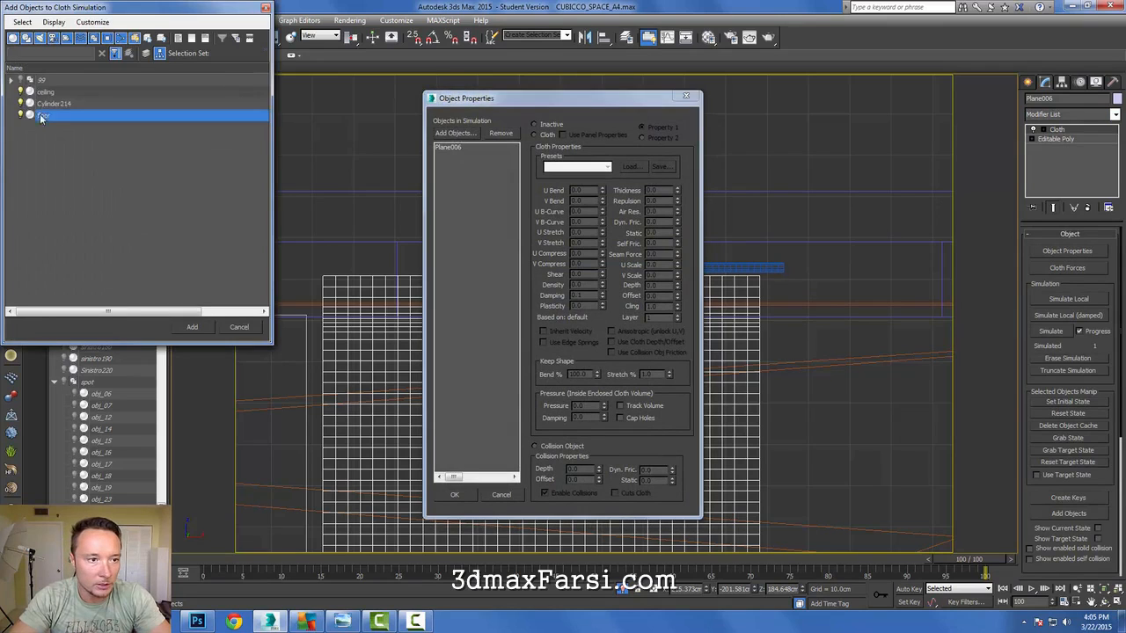
left_click(43, 103, "ctrl")
left_click(44, 92, "ctrl")
left_click(10, 80)
left_click(51, 94, "ctrl")
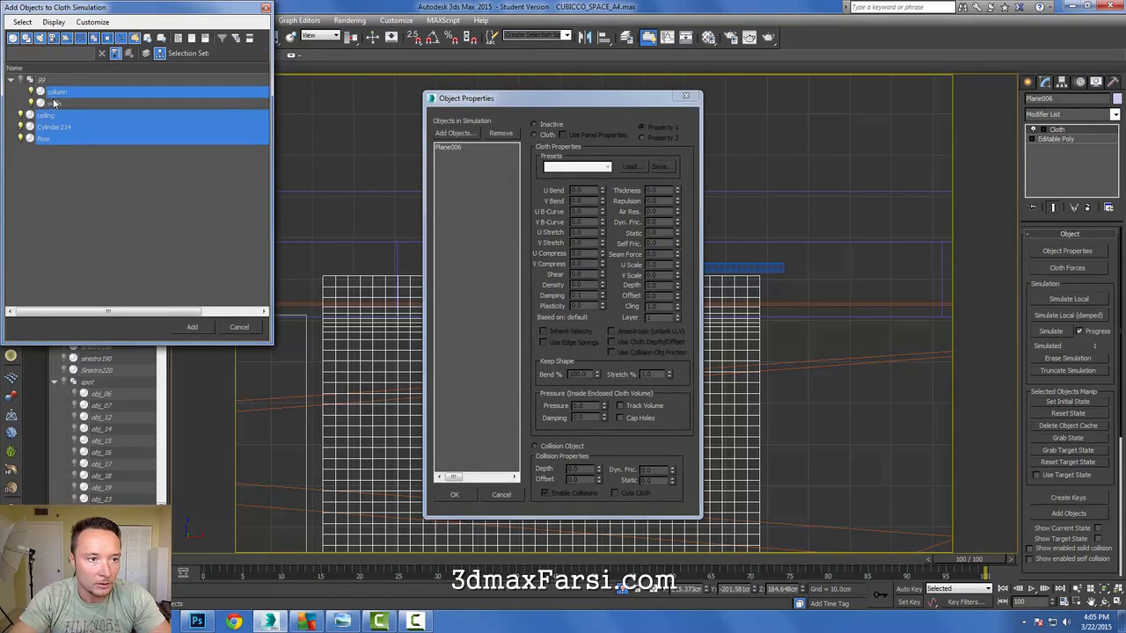
left_click(54, 104, "ctrl")
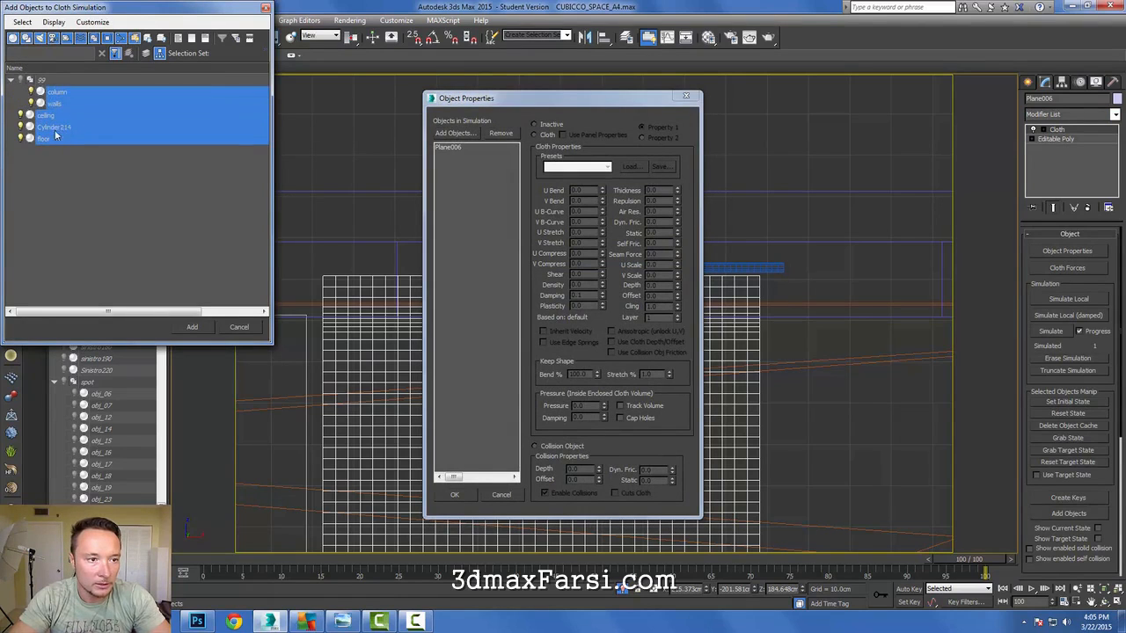
left_click(193, 327)
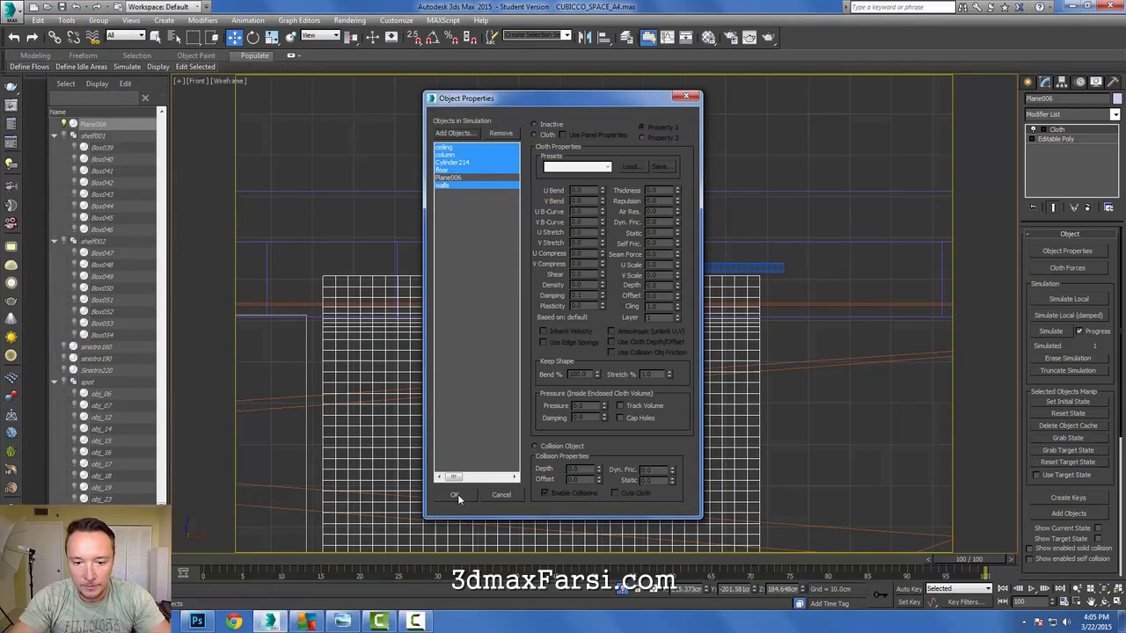
- Define Plane006 as Cloth and set its U Bend and V Bend to 25
left_click(450, 179)
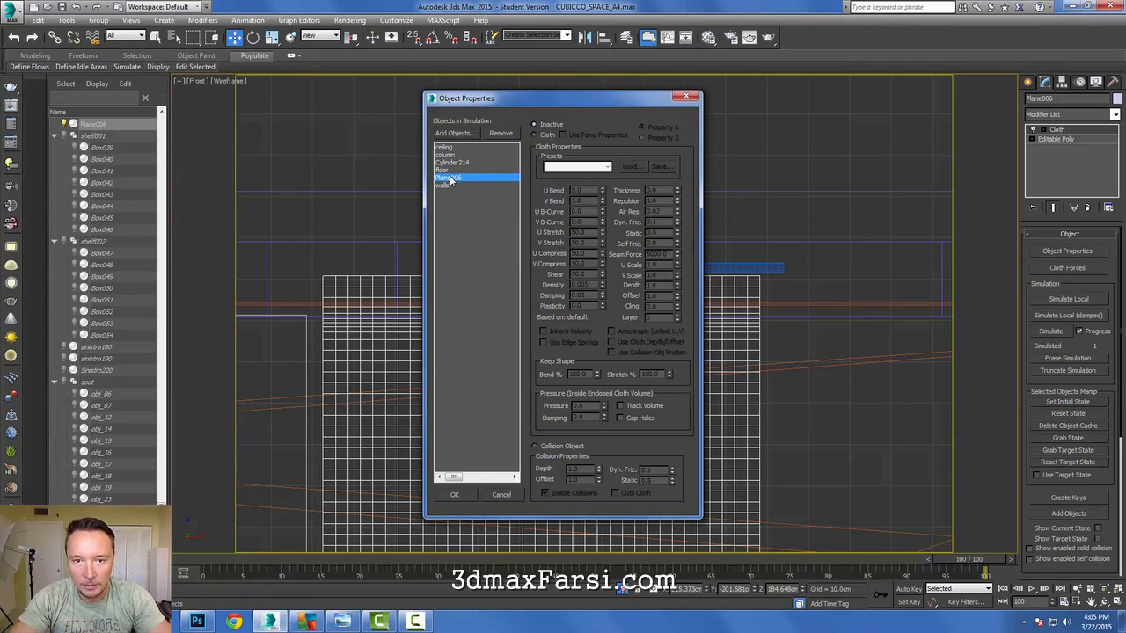
left_click(544, 136)
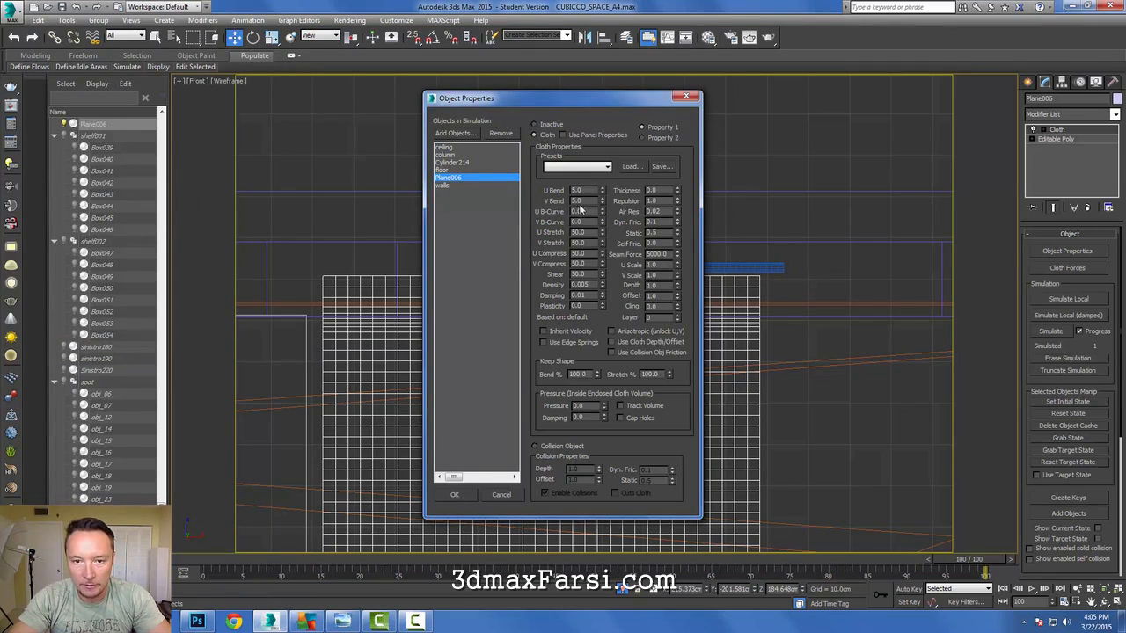
double_click(578, 190)
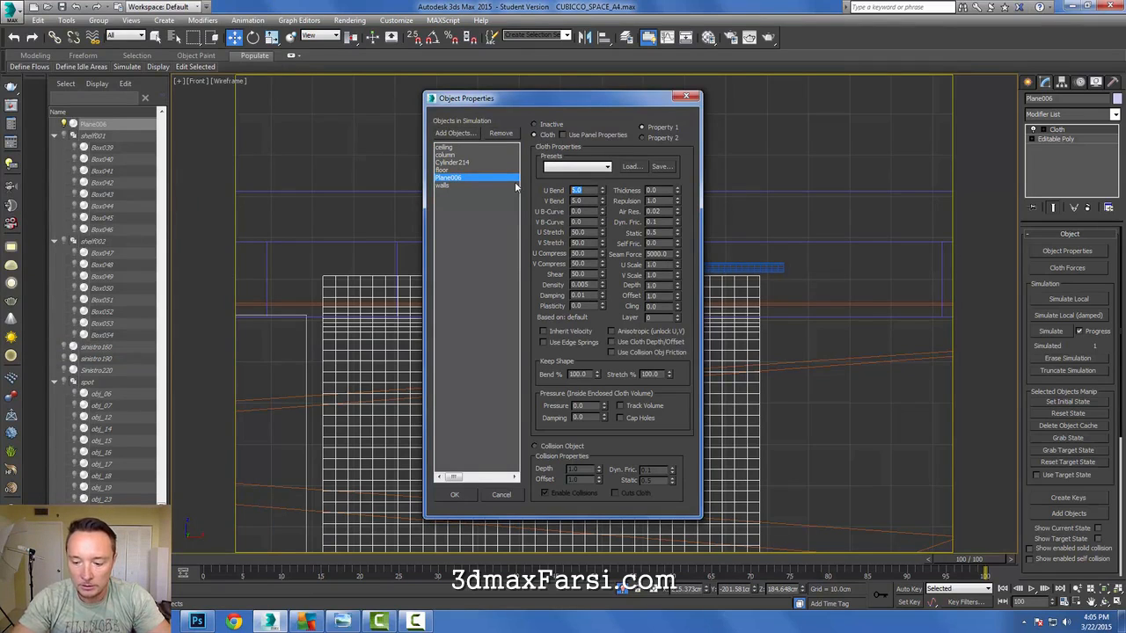
type("25")
key("Return")
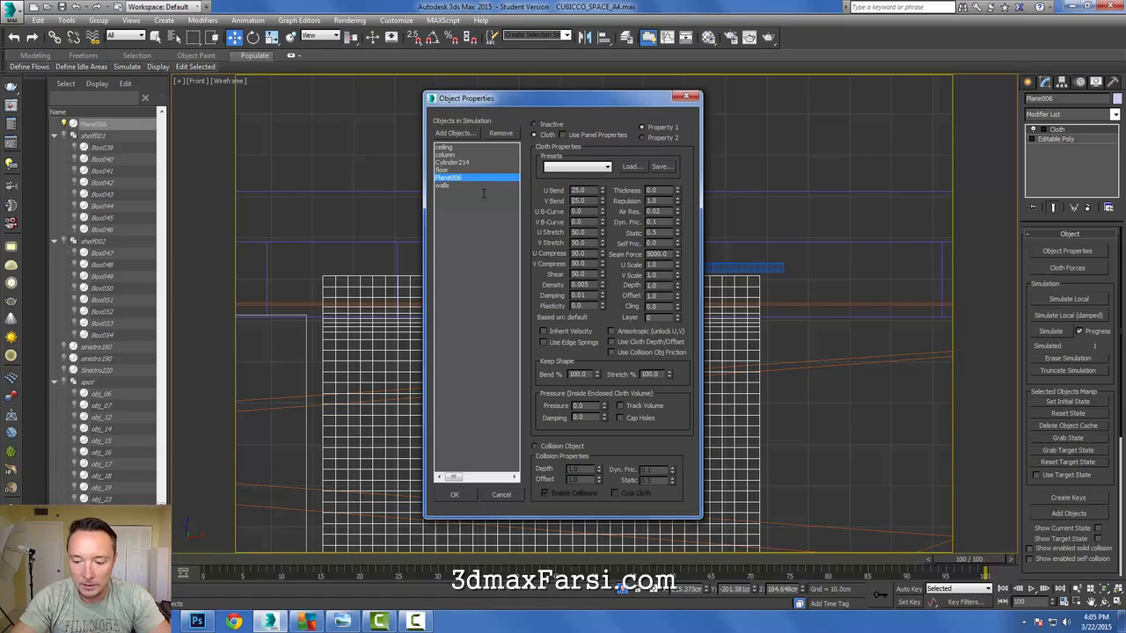
- Set the plane's U and V Stretch and its U and V Compress to 75
double_click(577, 233)
type("75")
double_click(580, 253)
type("75")
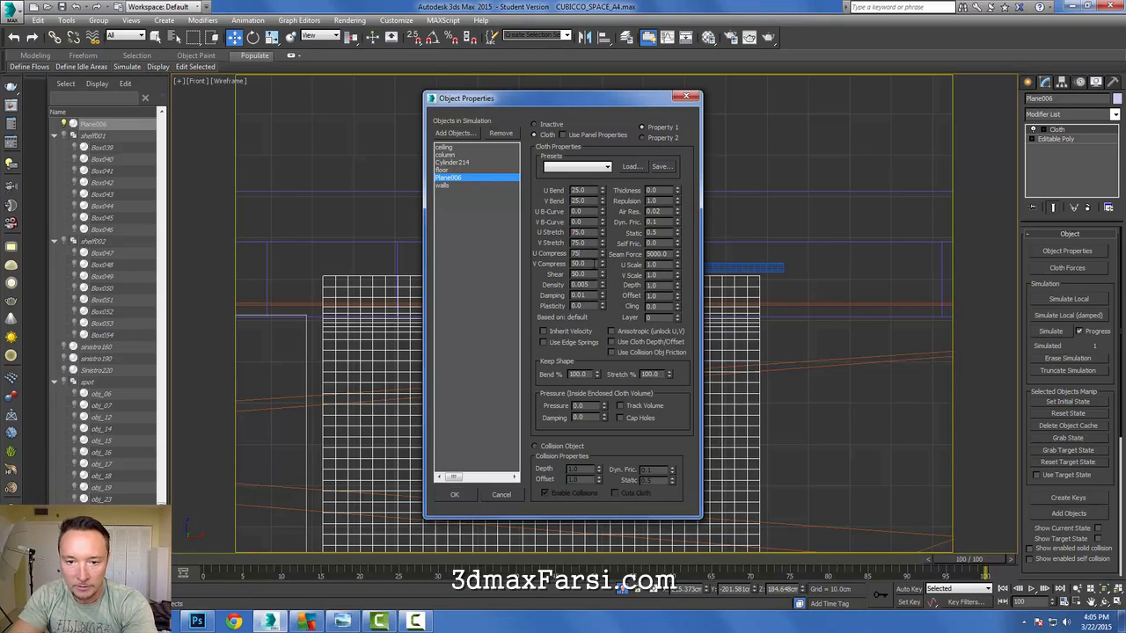
- Set the cloth's Shear to 225, Density 0.01, Damping 0.1, Thickness 0.1, Repulsion 2, Air Res. 0.01 and Self Fric. 0.5
double_click(578, 274)
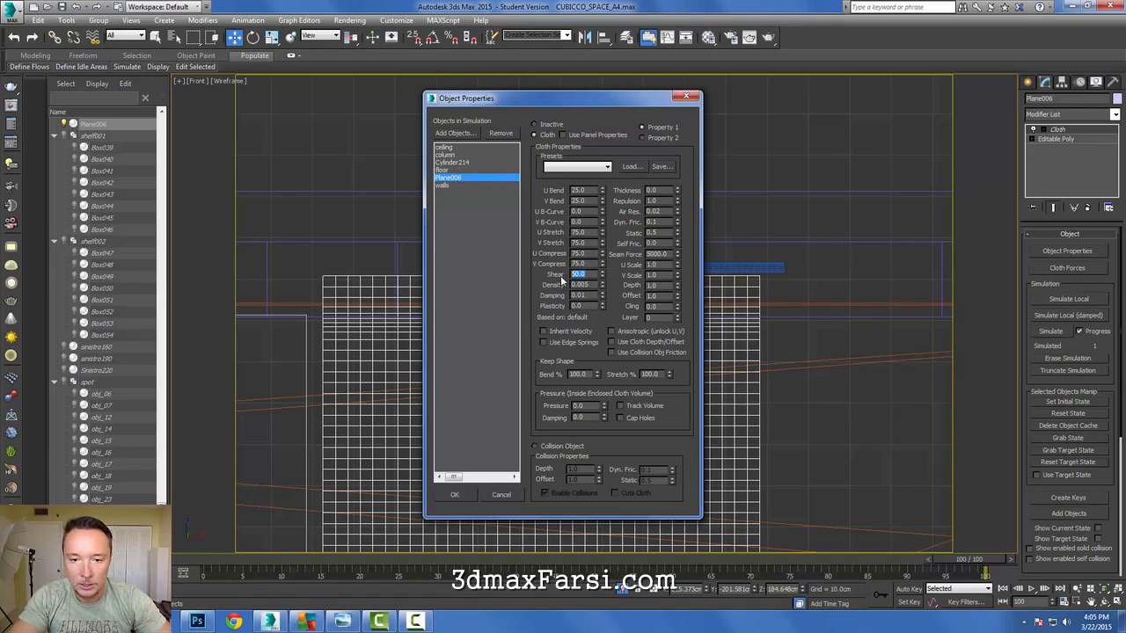
type("22")
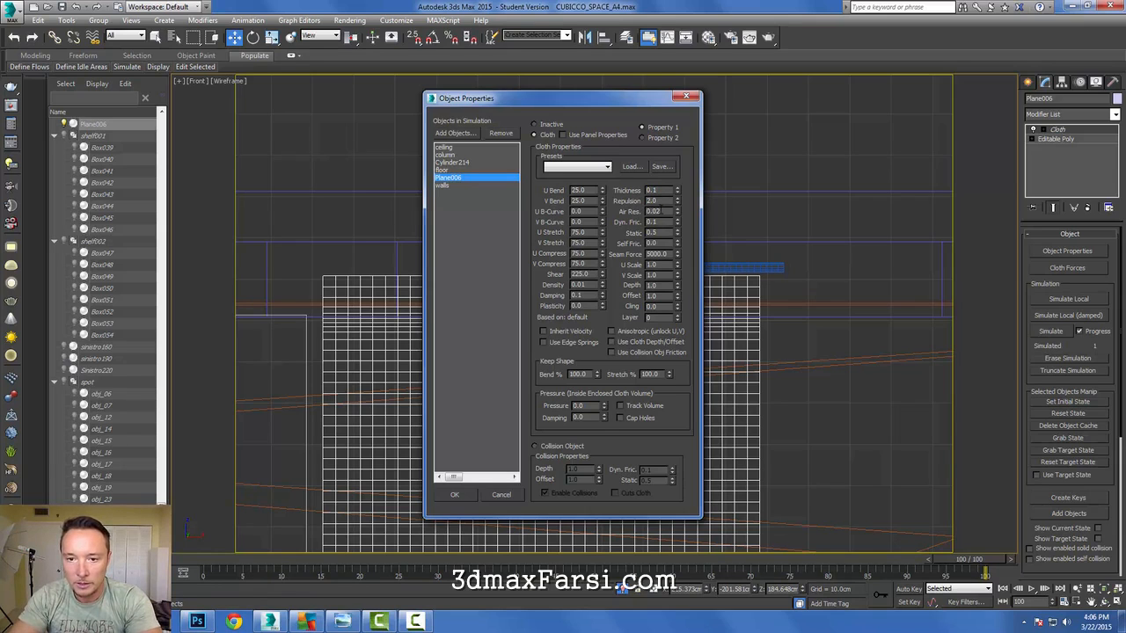
type("0.01")
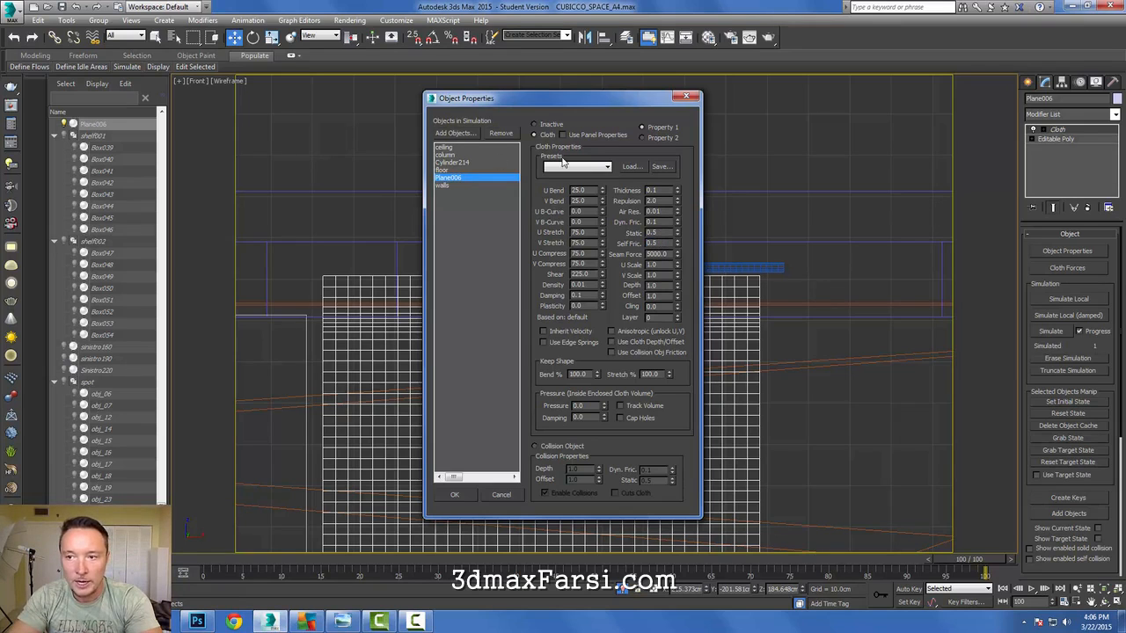
- Define the column, Cylinder214, floor and walls as collision objects and accept the object properties
left_click(453, 148)
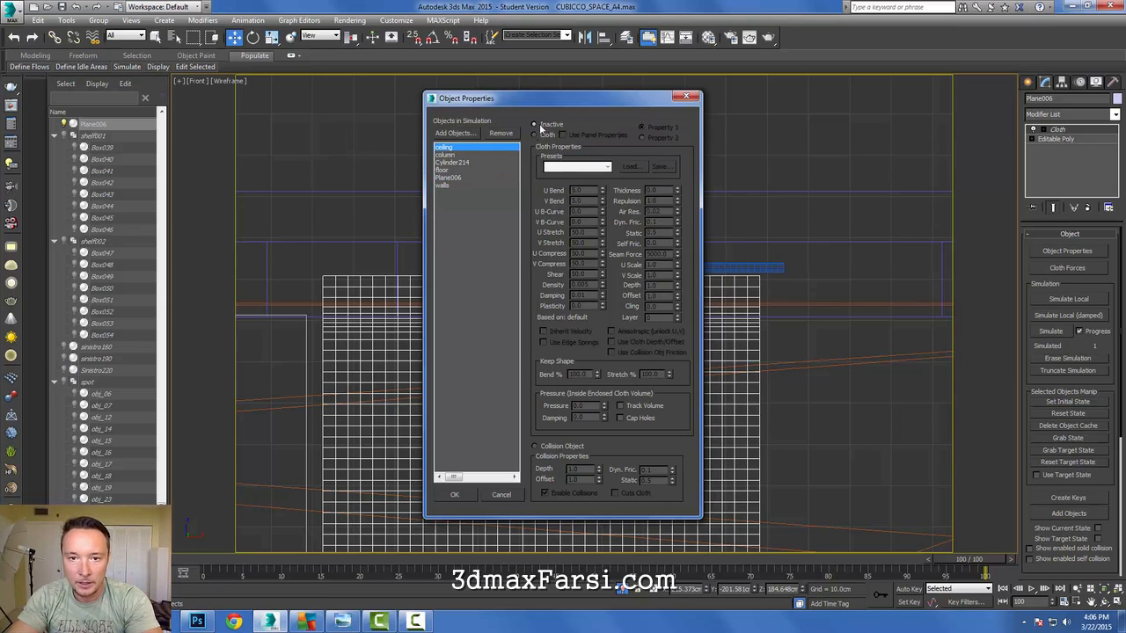
left_click(445, 155)
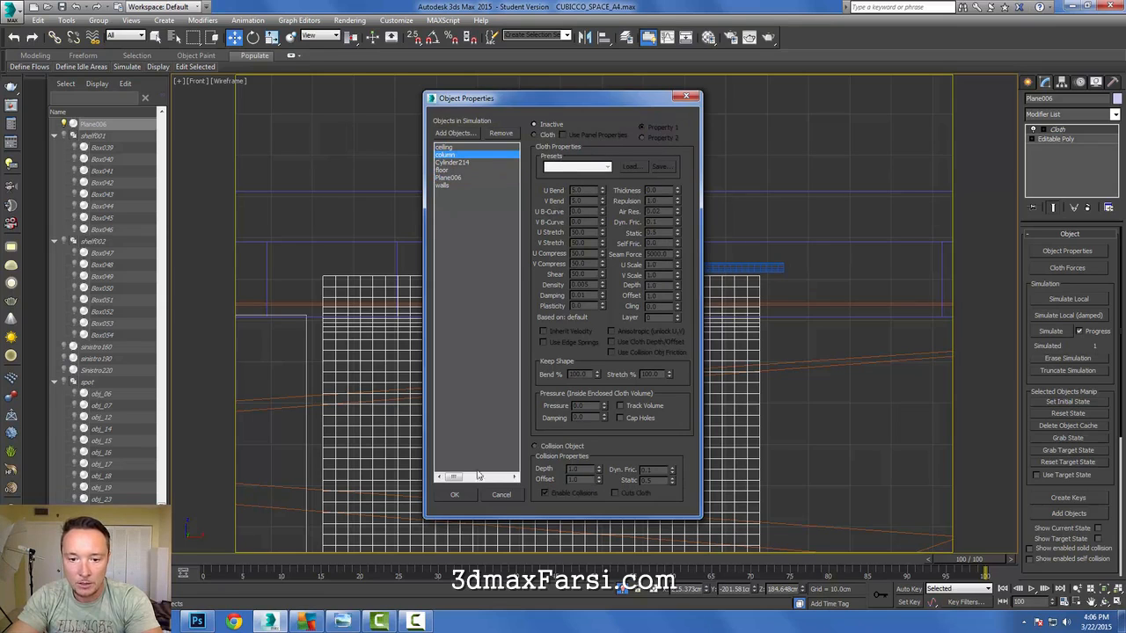
left_click(535, 446)
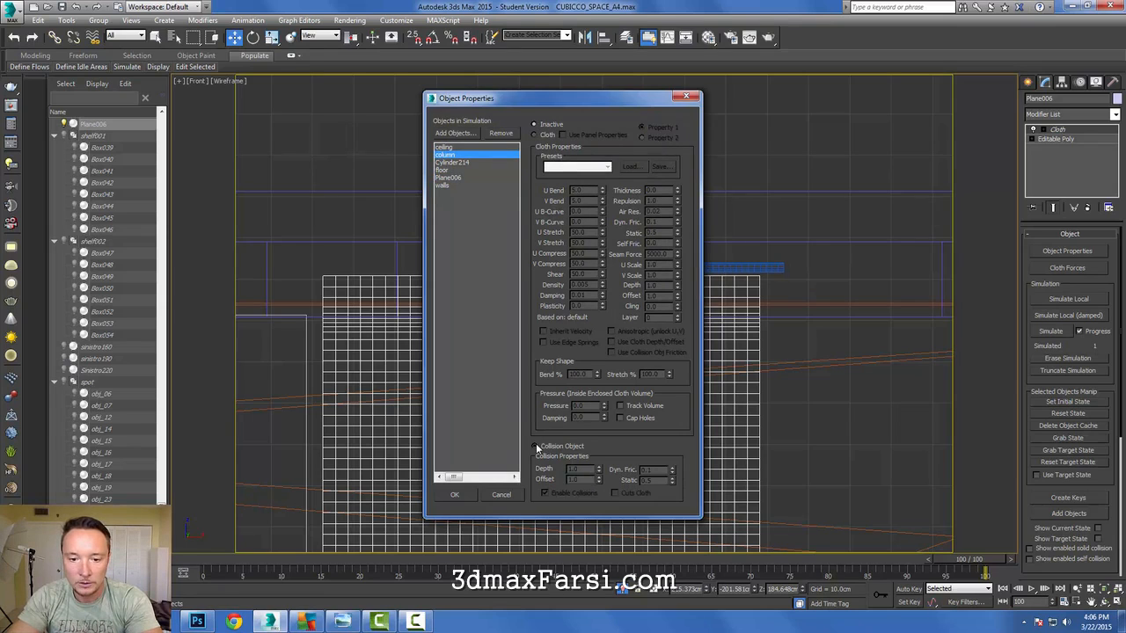
left_click(460, 160)
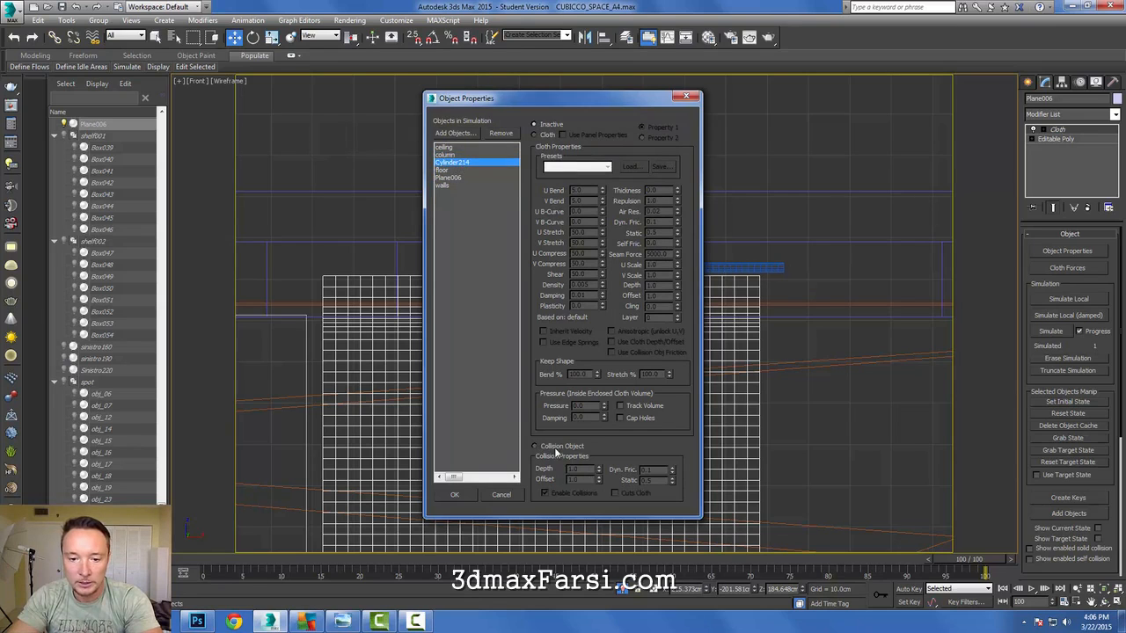
left_click(446, 170)
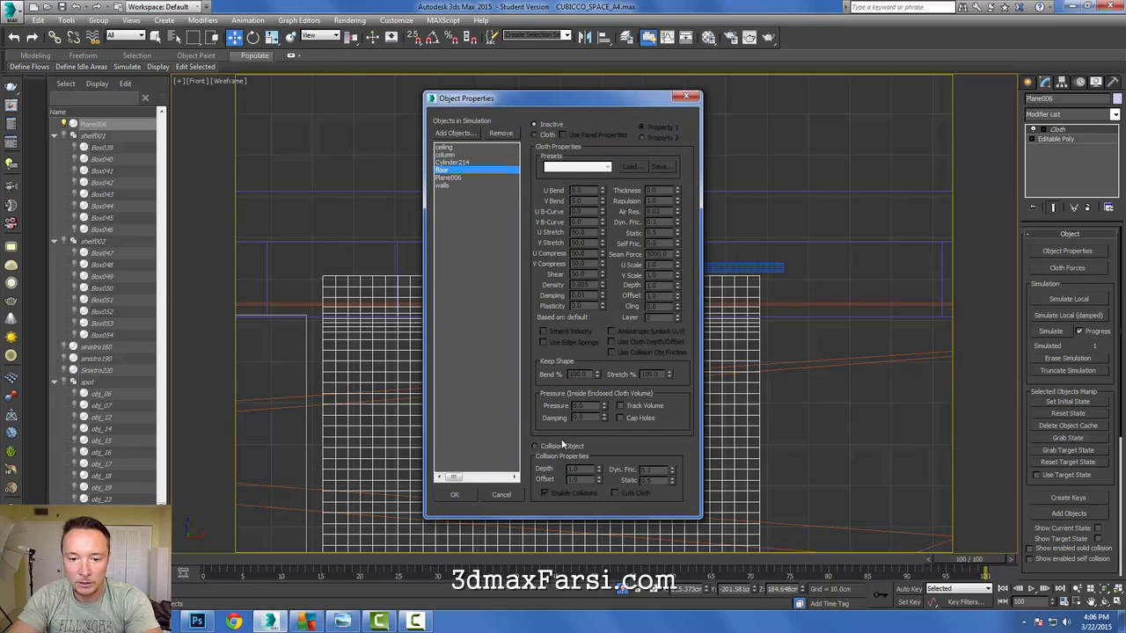
left_click(442, 184)
left_click(554, 447)
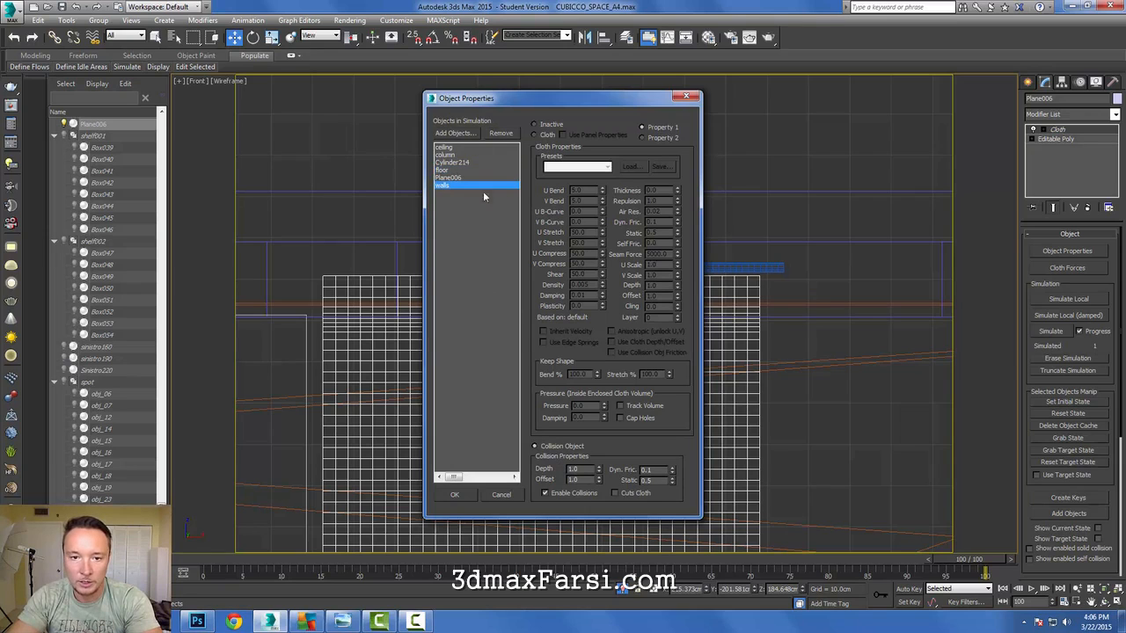
left_click(454, 495)
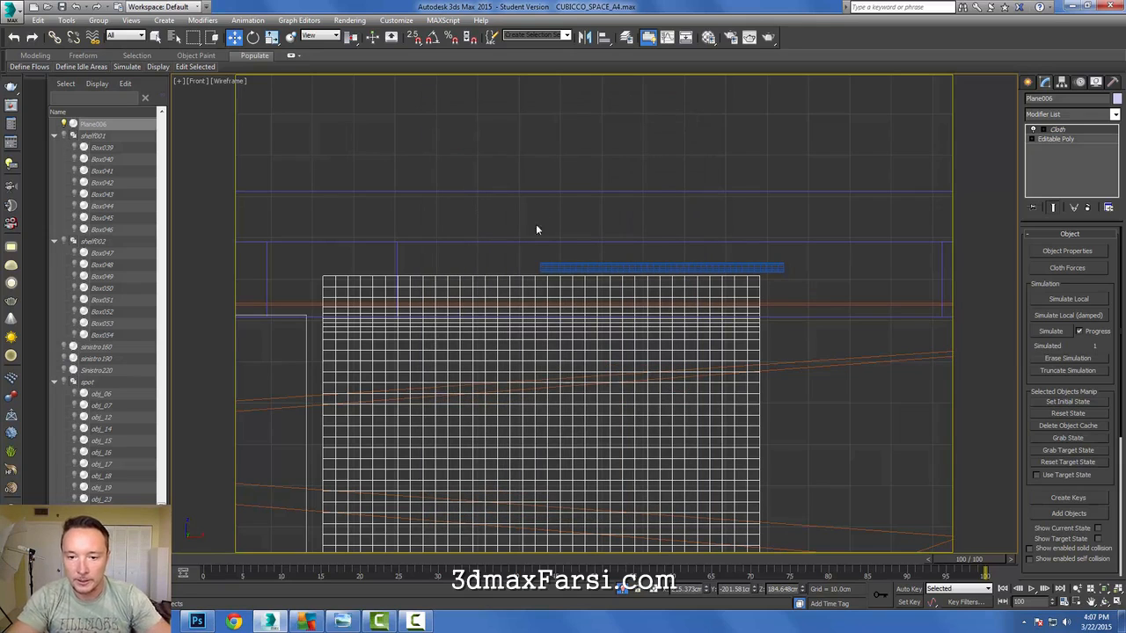
- Return the animation to frame 0 and enter the Group sub-object level of Plane006's Cloth modifier
key("Home")
key("w")
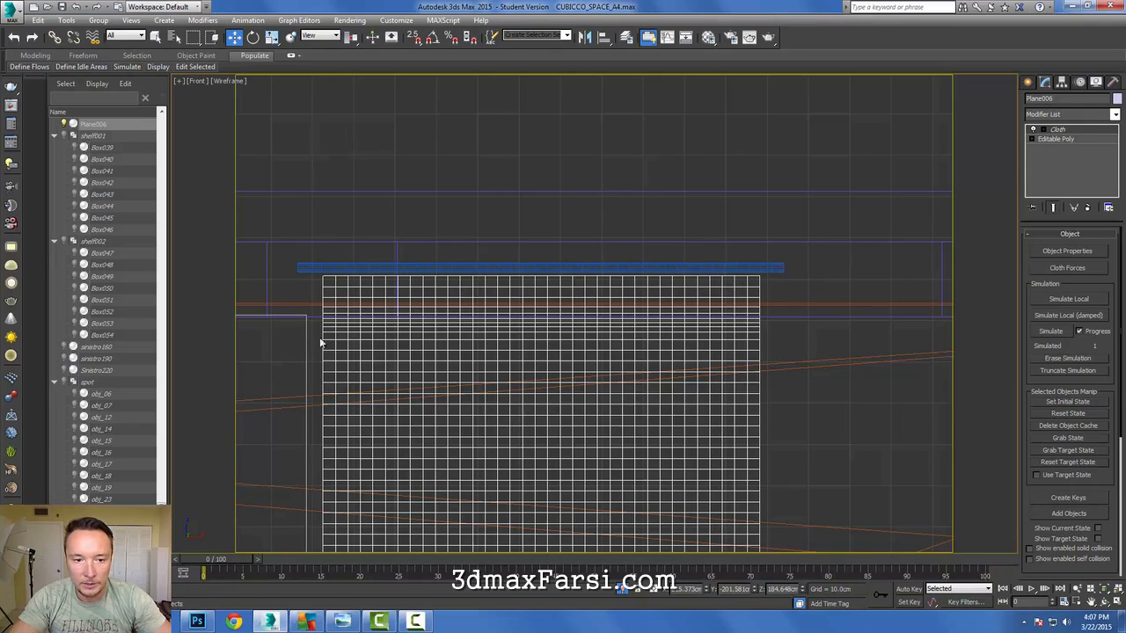
left_click(334, 281)
left_click(357, 291)
left_click(1034, 129)
left_click(1060, 140)
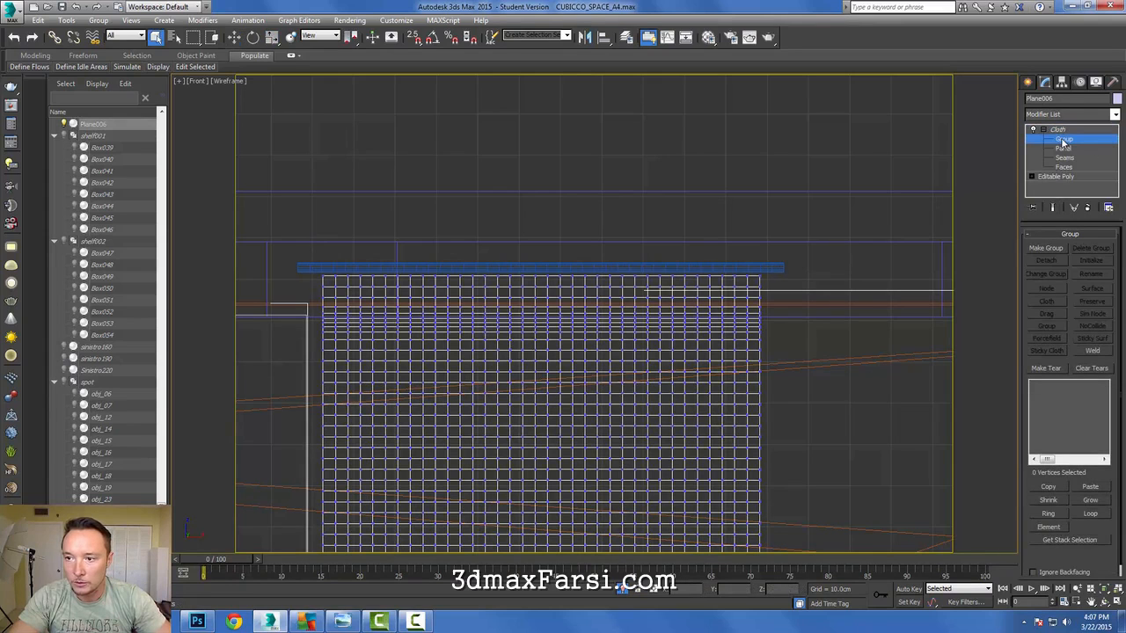
- Select 18 vertices spaced at intervals along the top edge of the curtain plane, leaving gaps between them
left_click_drag(304, 247, 759, 283)
scroll(565, 272, "up", 5)
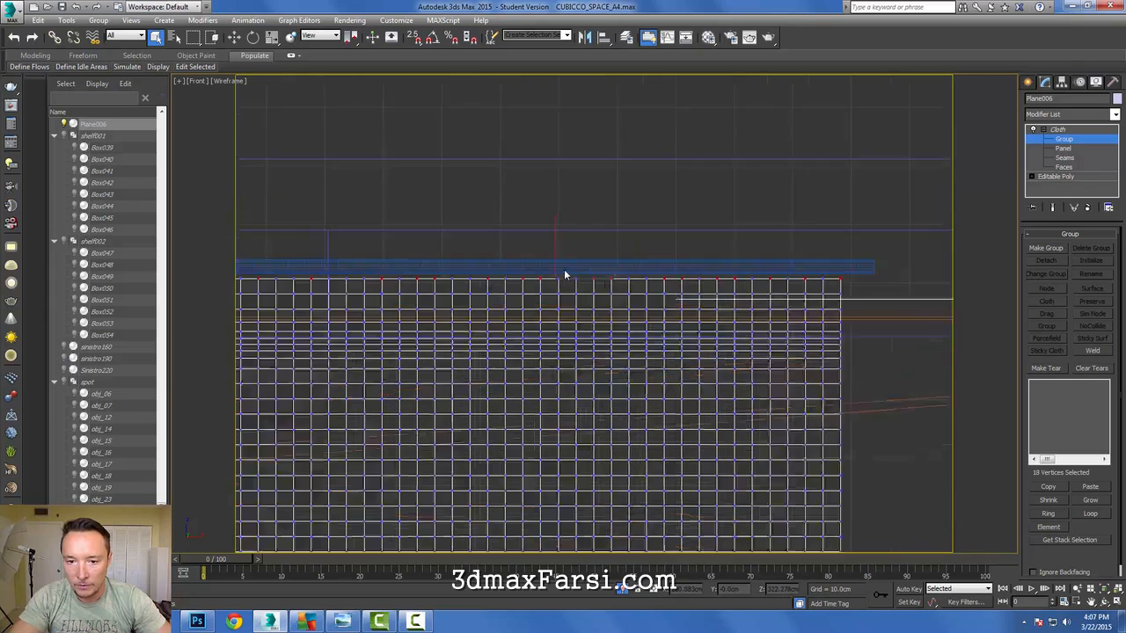
scroll(580, 279, "down", 2)
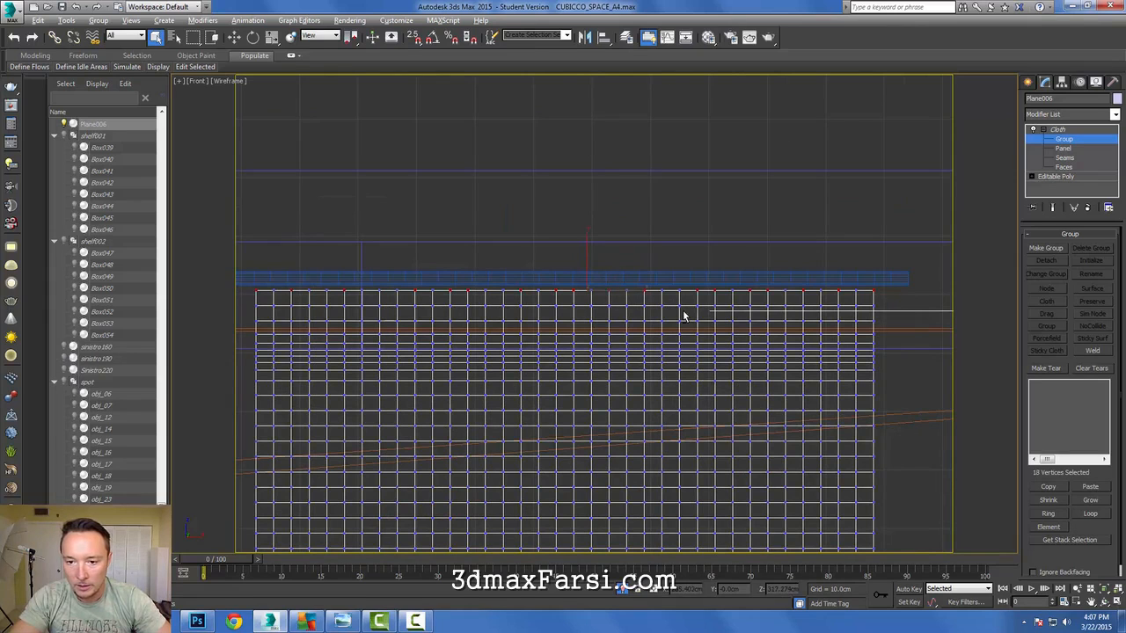
middle_click_drag(515, 289, 610, 280)
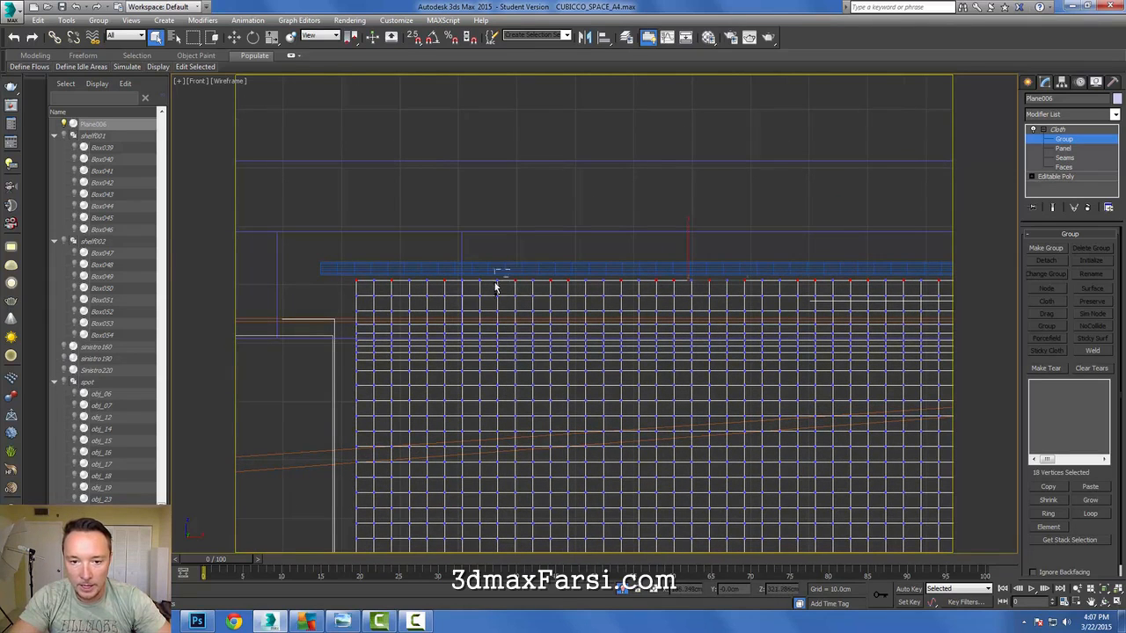
left_click(550, 281, "alt")
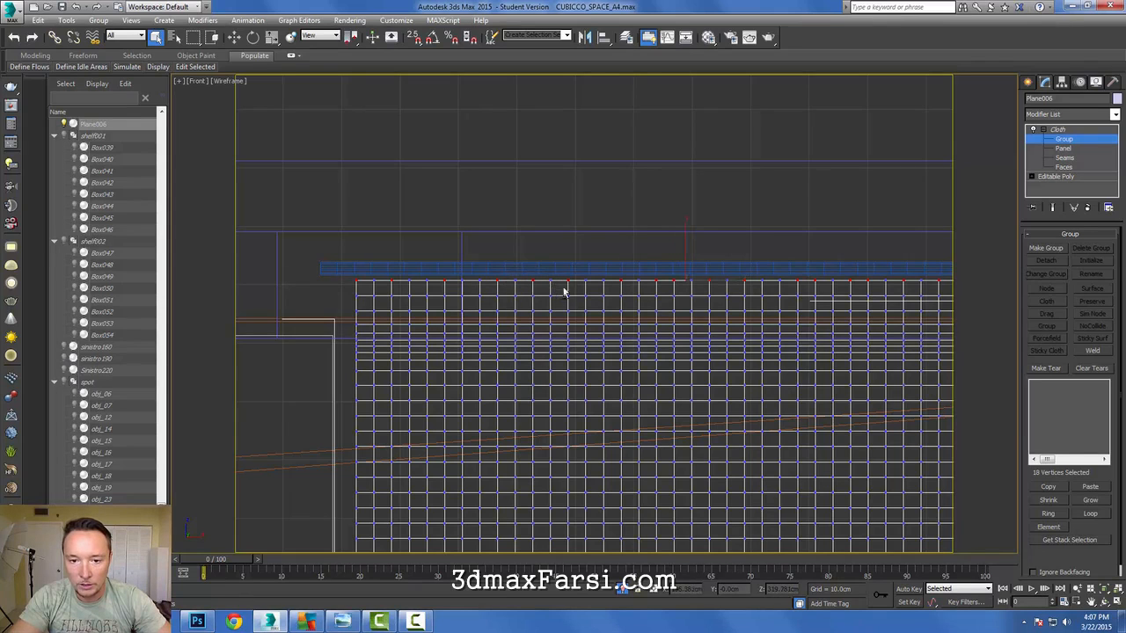
scroll(583, 290, "down", 2)
middle_click_drag(583, 291, 553, 176)
scroll(553, 176, "down", 4)
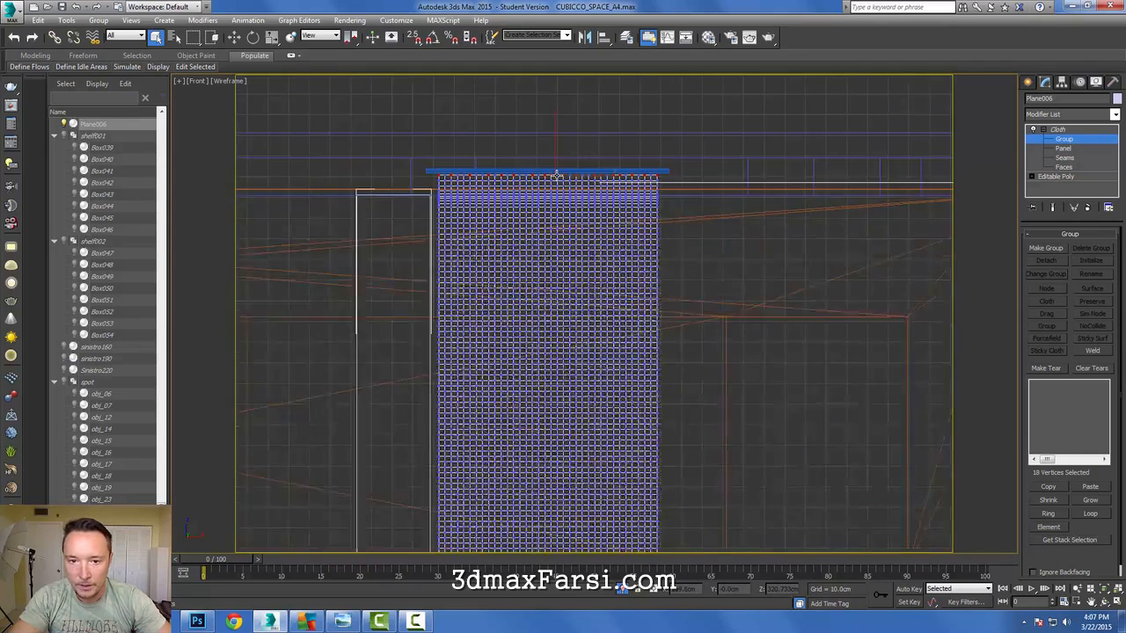
scroll(556, 174, "up", 3)
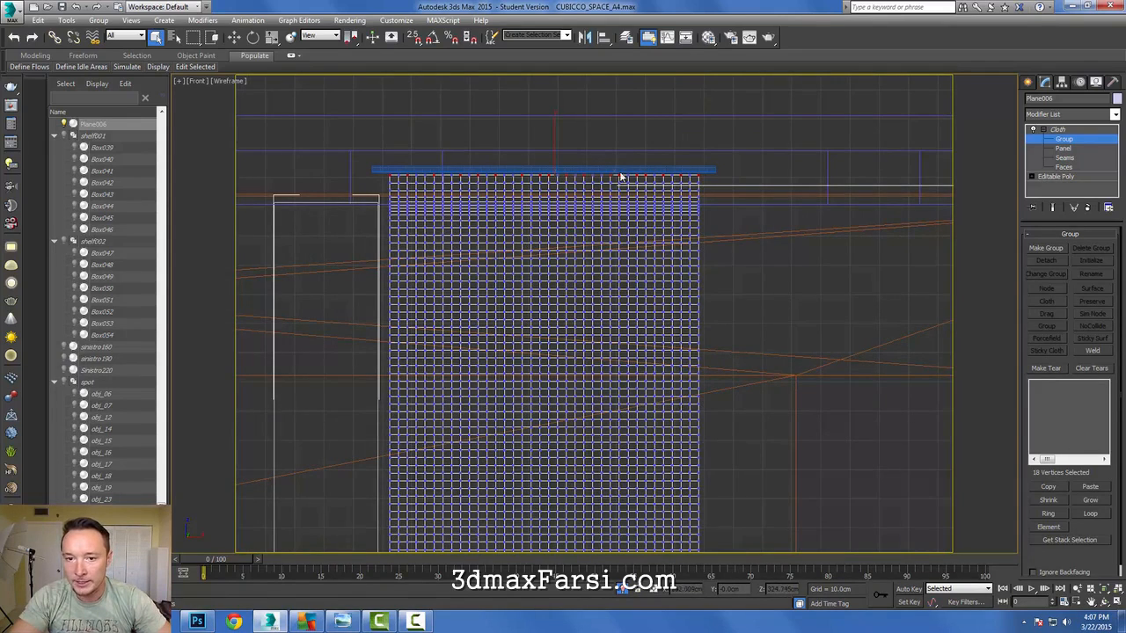
- Make a cloth vertex group named "cloth attachment" from the selected top-edge vertices
left_click(1046, 250)
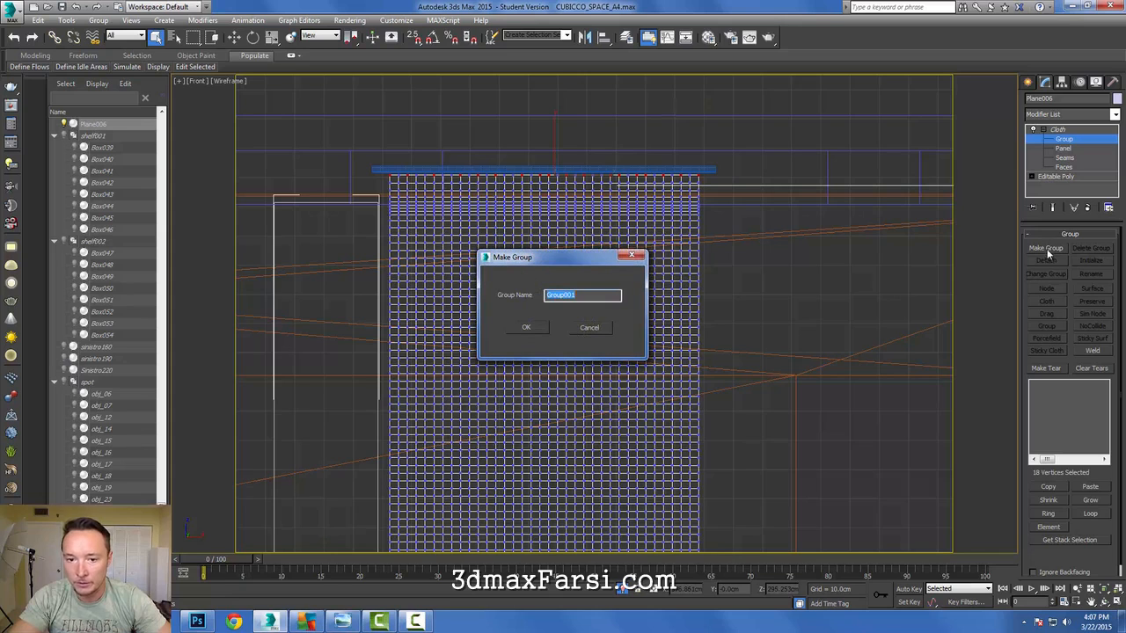
type("cl")
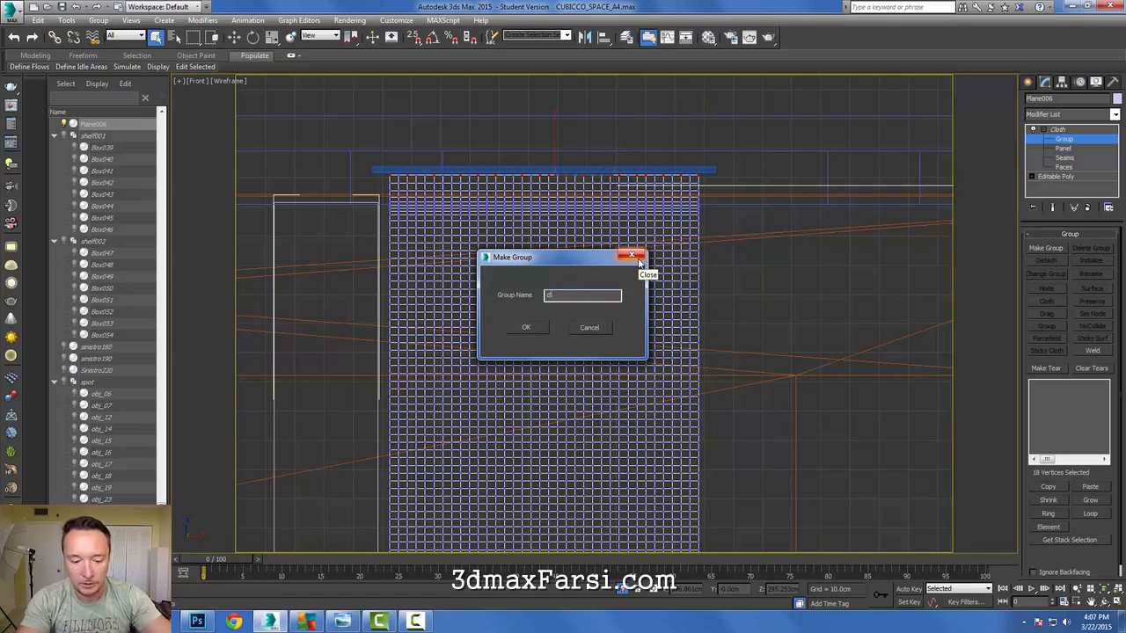
type("oth att")
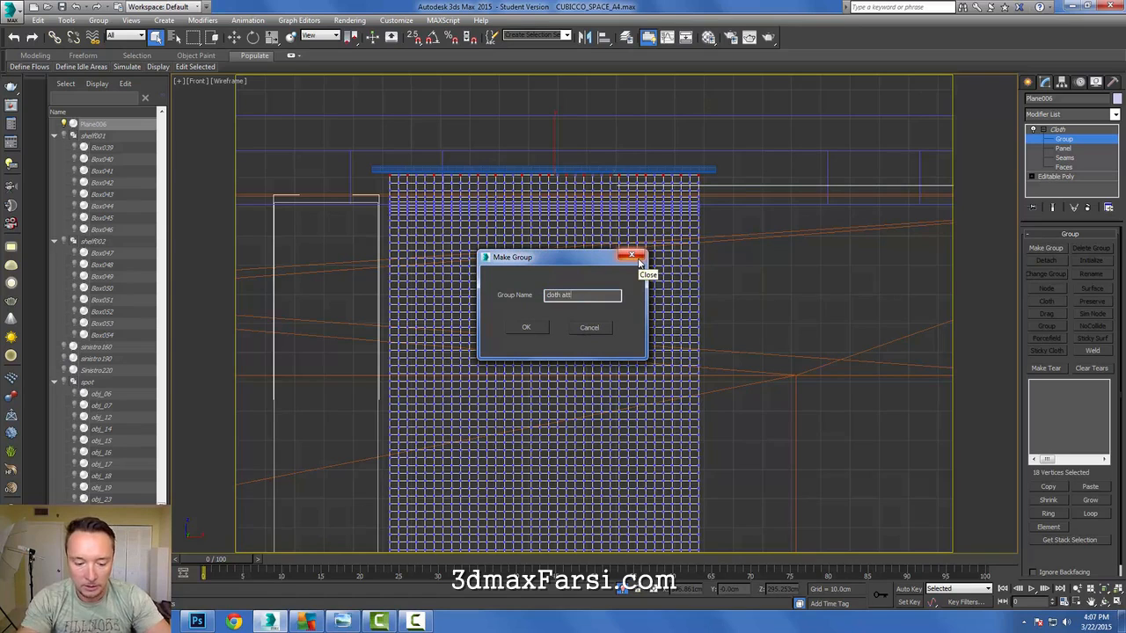
type("achment")
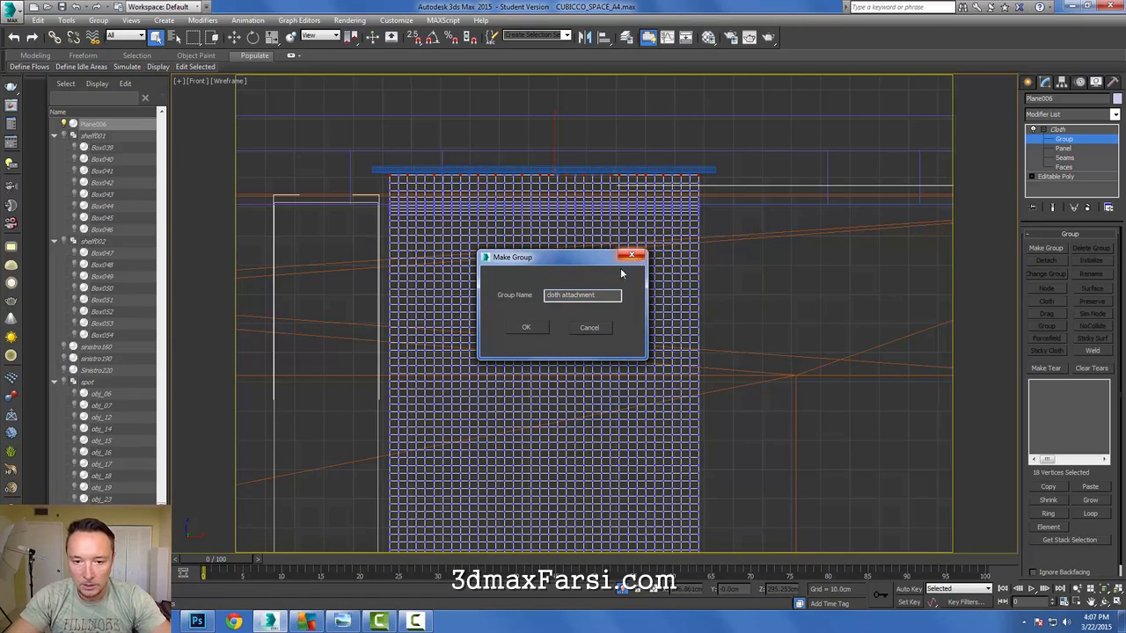
left_click(526, 327)
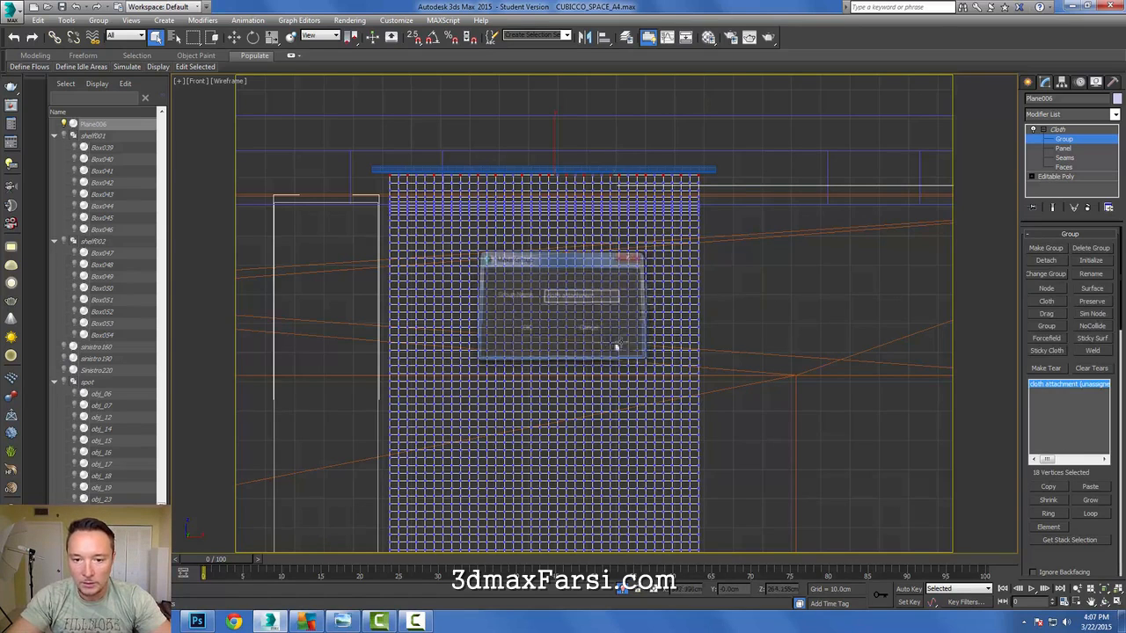
- Assign the cloth attachment group to Cylinder214 with the Sticky Surf constraint and return to the Cloth object level
left_click(1094, 339)
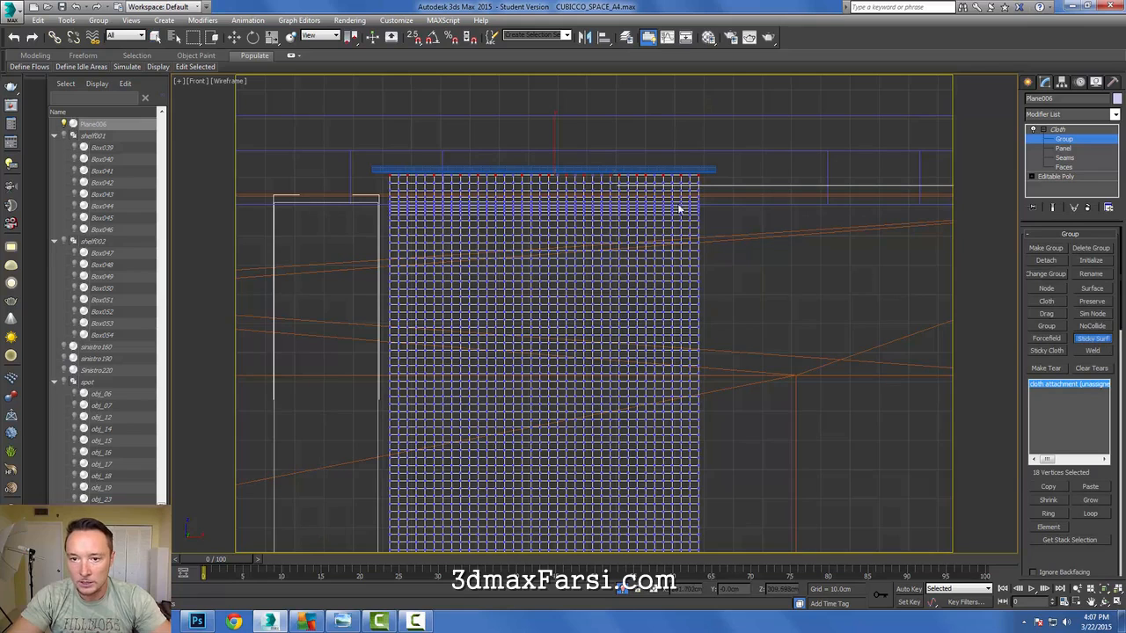
left_click(508, 167)
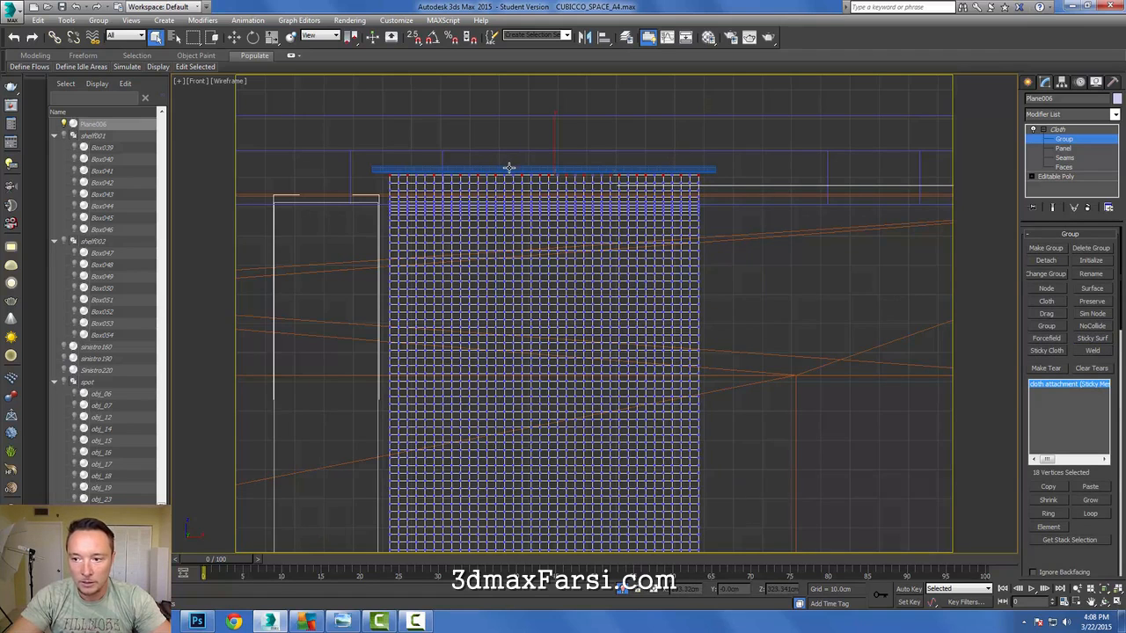
mouse_move(1049, 460)
left_mouse_down()
mouse_move(1077, 460)
mouse_move(1039, 461)
mouse_move(1062, 460)
left_mouse_up()
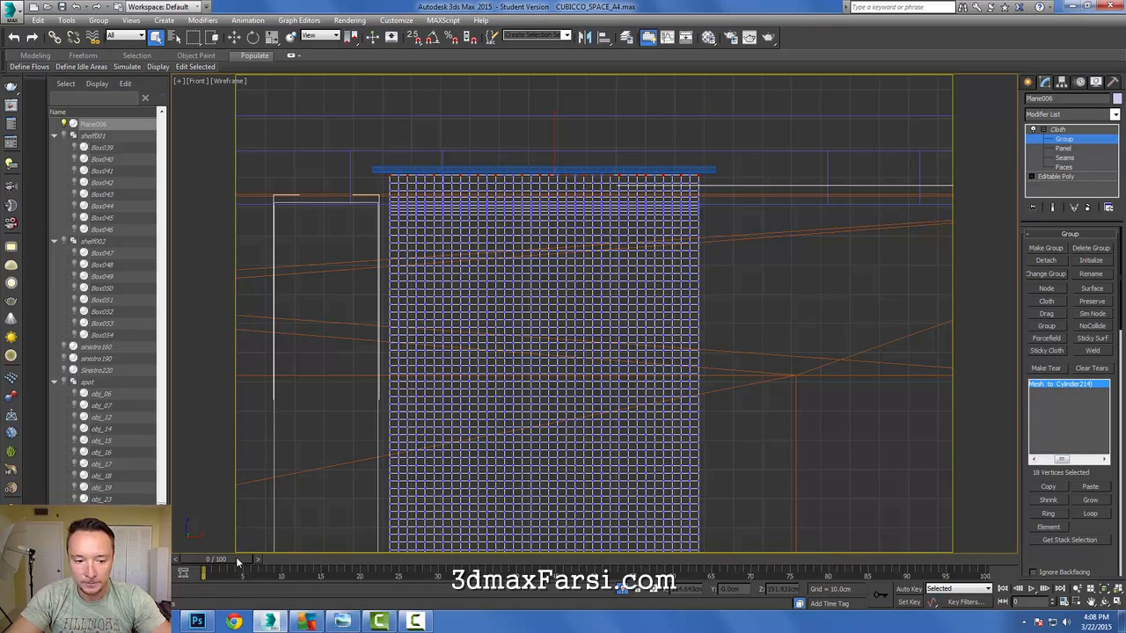
left_click(1058, 129)
- Create a Wind space warp in the front view and move it to the centre of the curtain plane
scroll(616, 246, "down", 5)
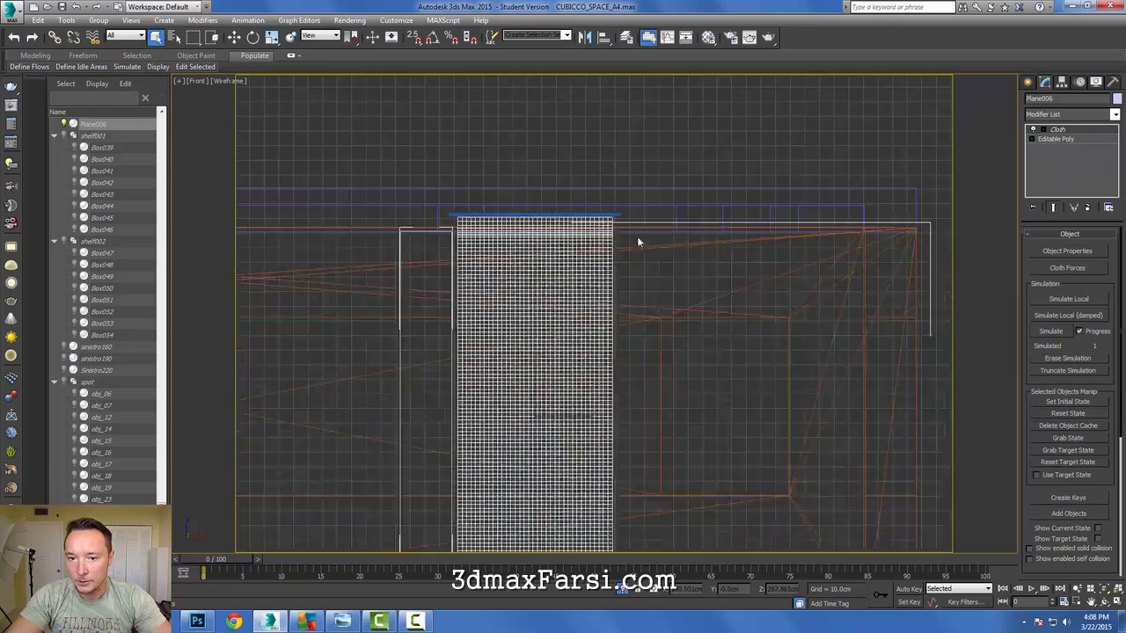
left_click(1029, 83)
left_click(1101, 102)
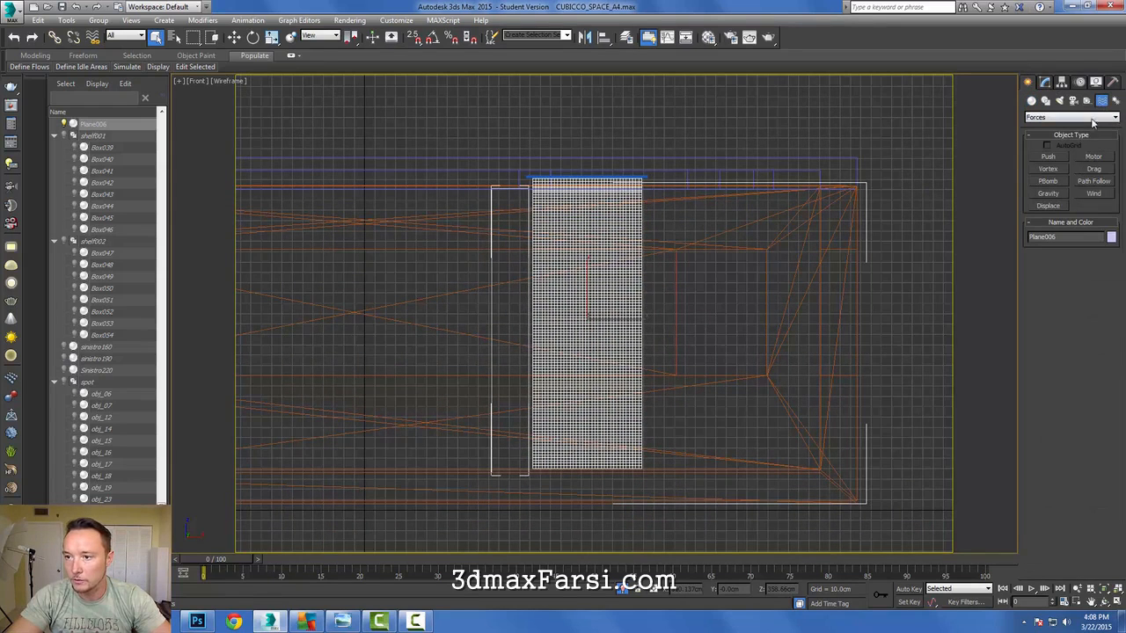
left_click(1093, 194)
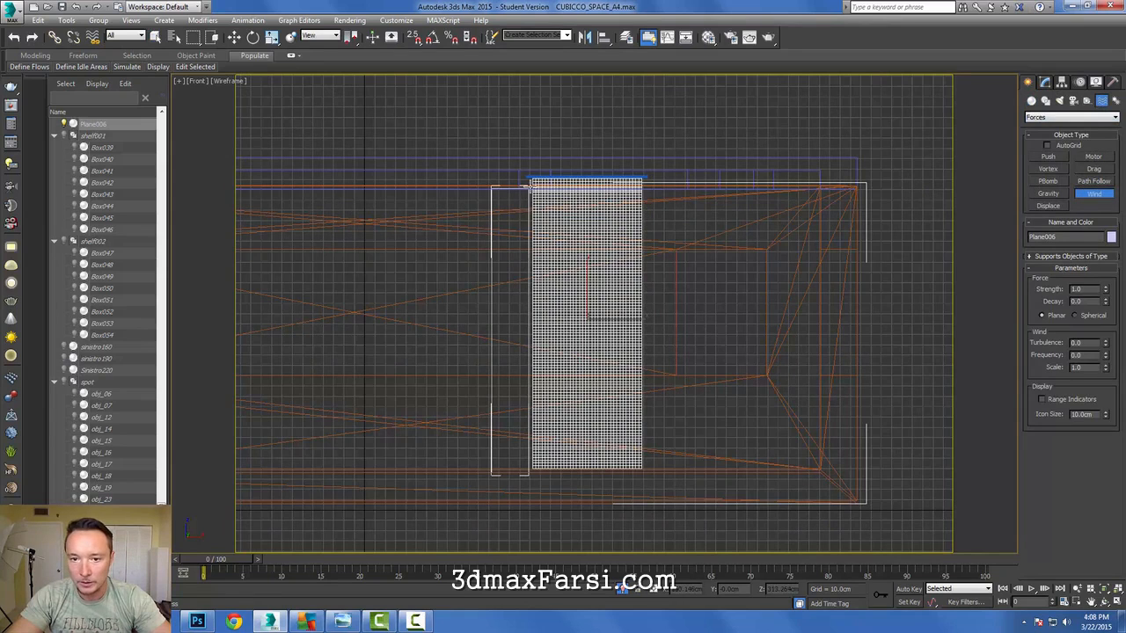
left_click_drag(532, 186, 615, 379)
key("w")
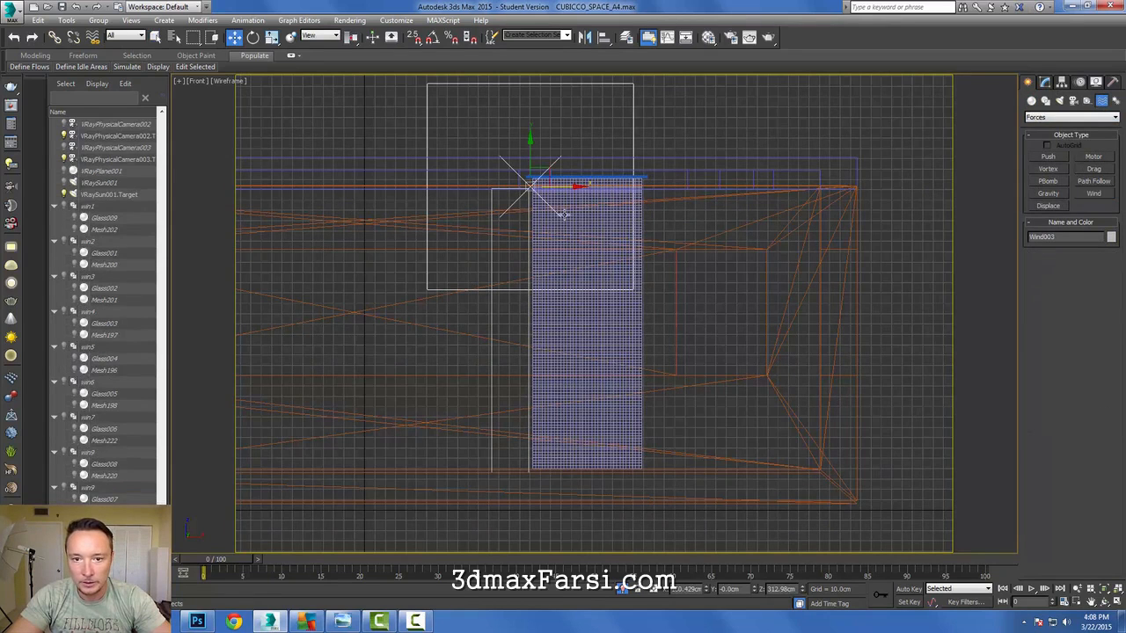
left_click(553, 176)
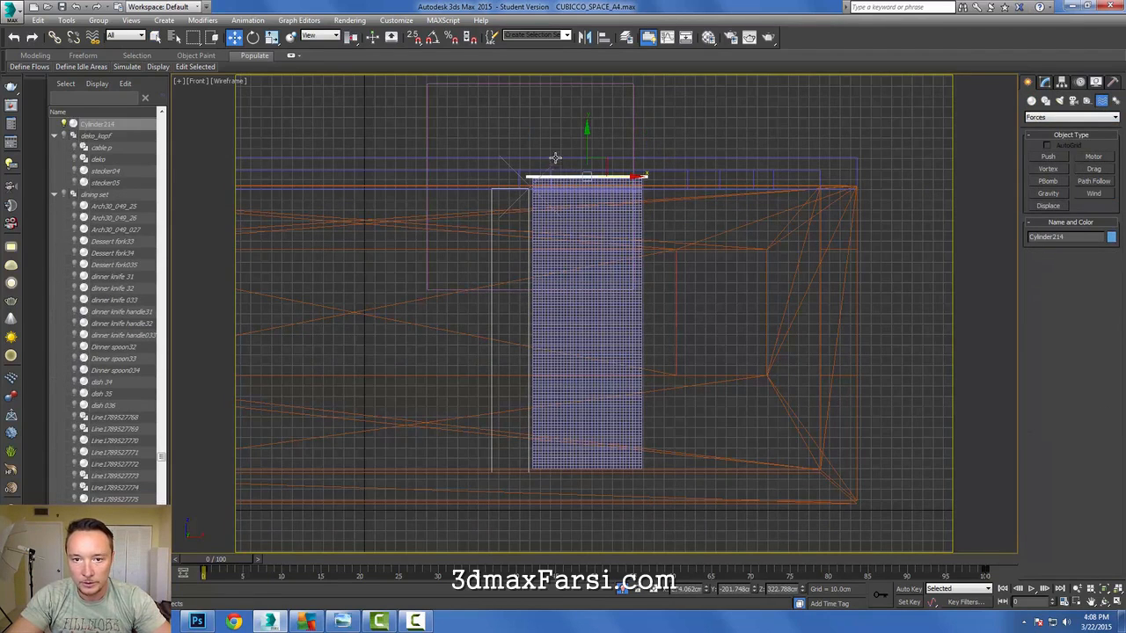
left_click(530, 179)
left_click_drag(535, 178, 603, 309)
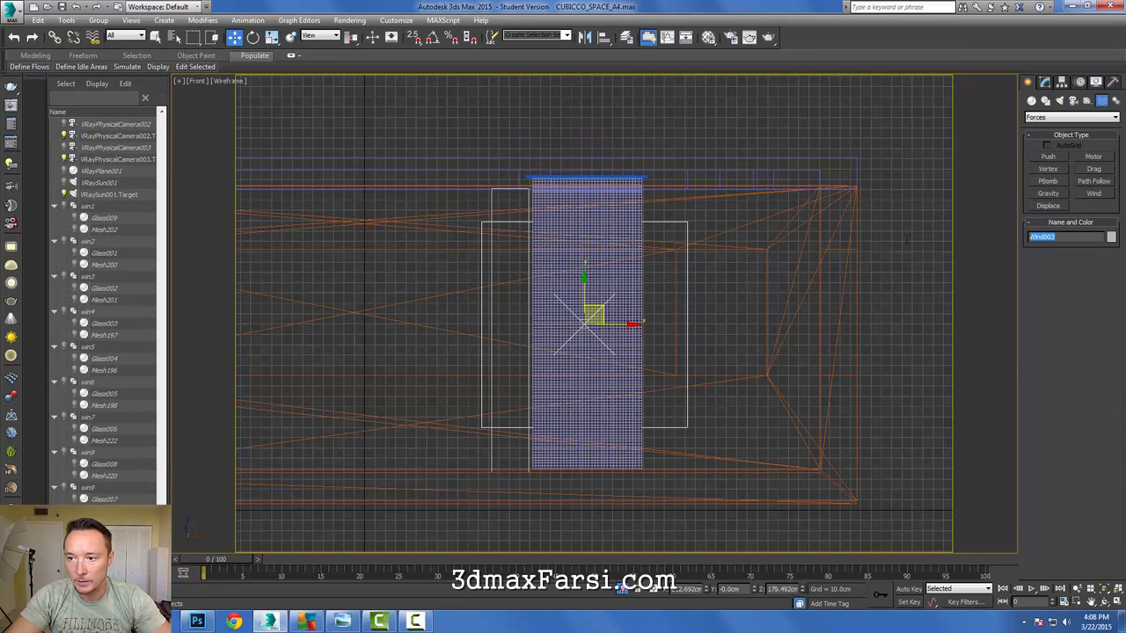
- Select the new wind in the top view and move it outside the room, just behind the curtain's wall
left_click(616, 230)
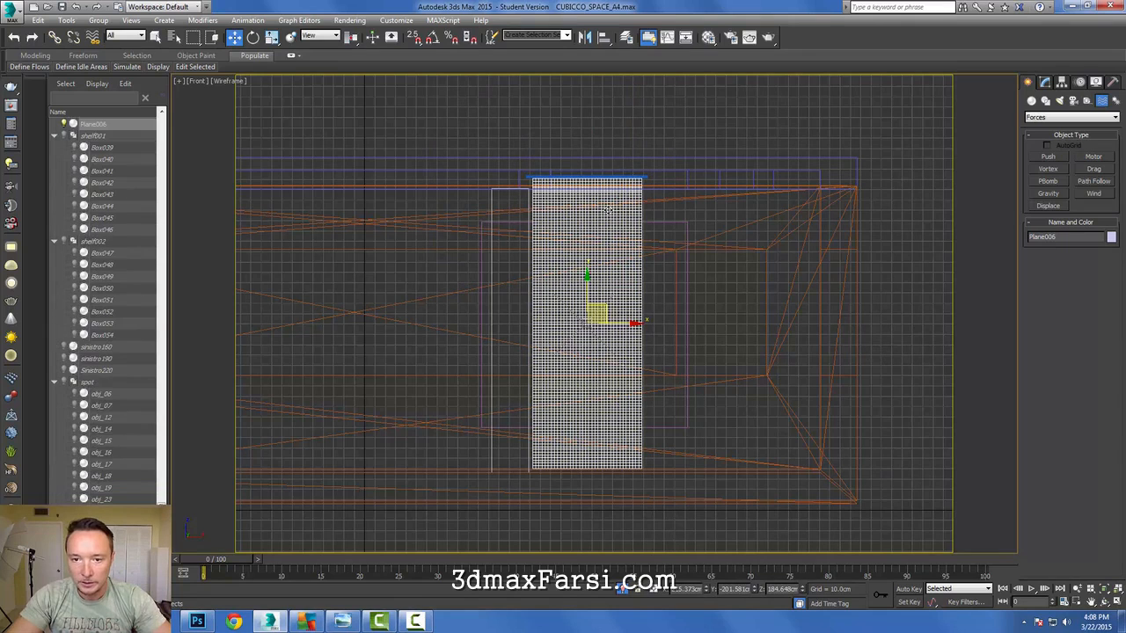
left_click(482, 238)
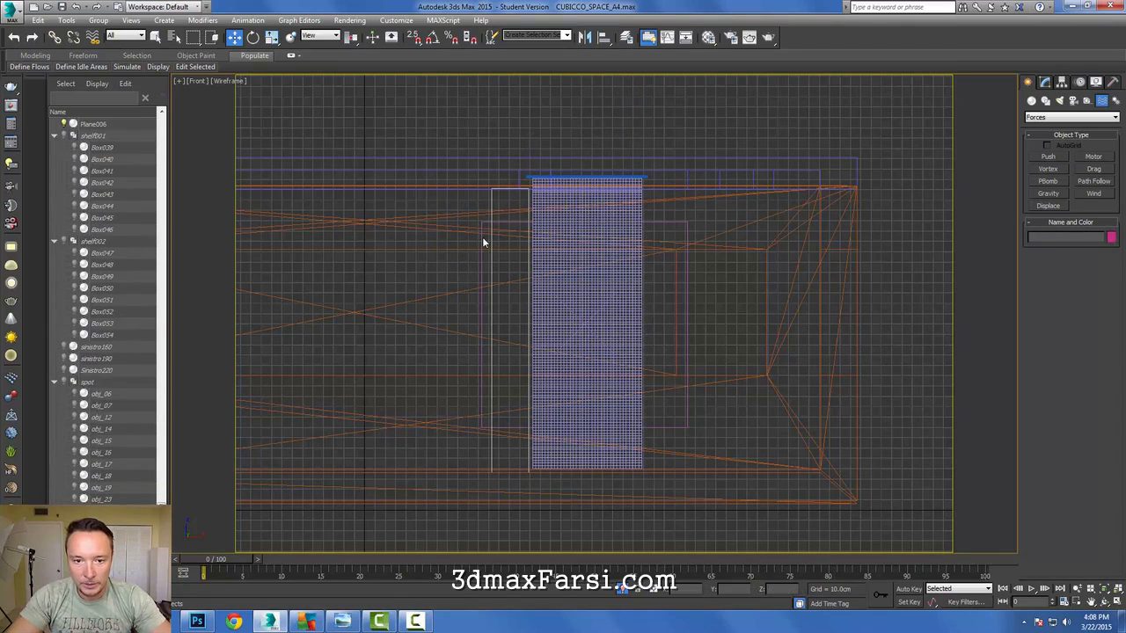
left_click(481, 237)
key("t")
middle_click_drag(545, 222, 498, 88)
left_click_drag(627, 316, 639, 420)
- Turn on angle snap, rotate the wind 180 degrees to point into the room, and move it slightly along Y
left_click(432, 37)
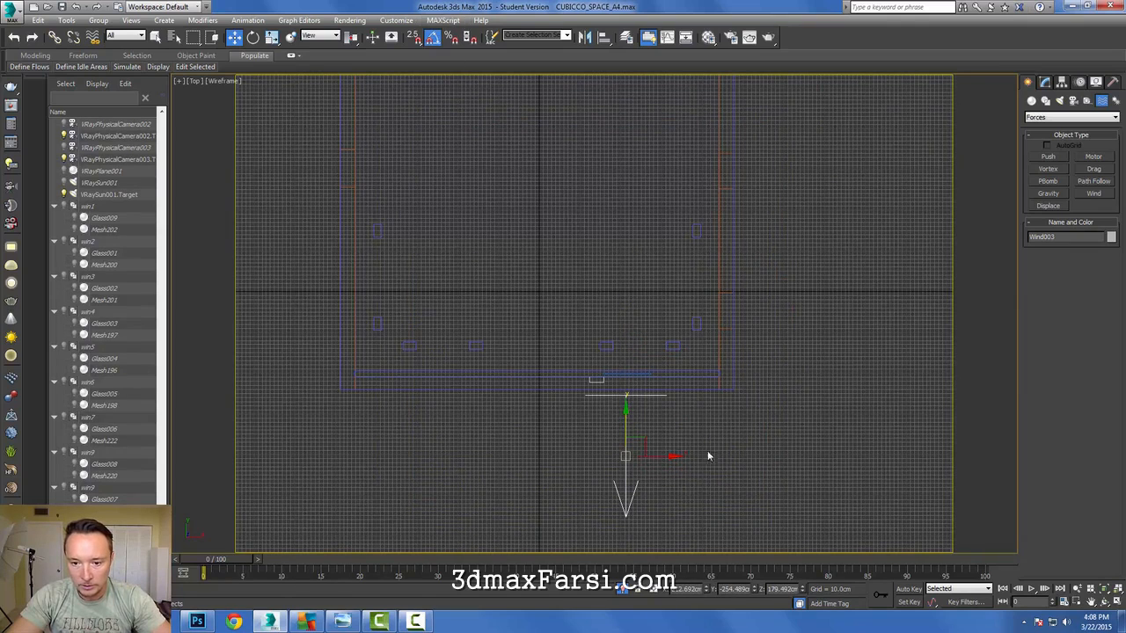
key("e")
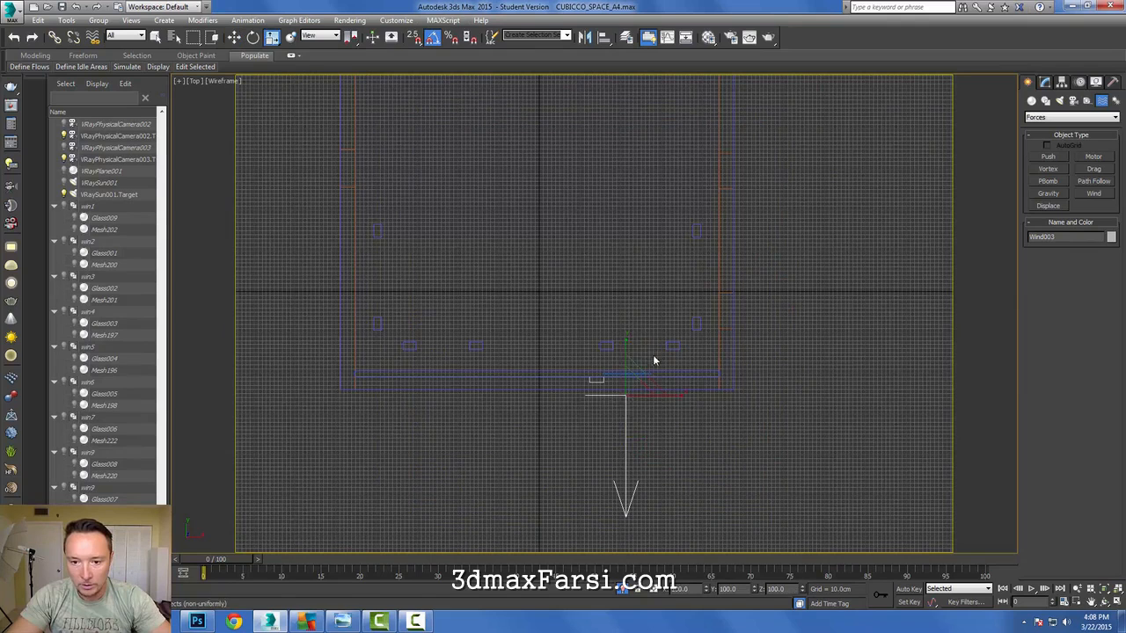
left_click_drag(678, 371, 628, 302)
key("w")
scroll(631, 341, "up", 4)
middle_click_drag(632, 342, 647, 279)
left_click_drag(620, 211, 621, 208)
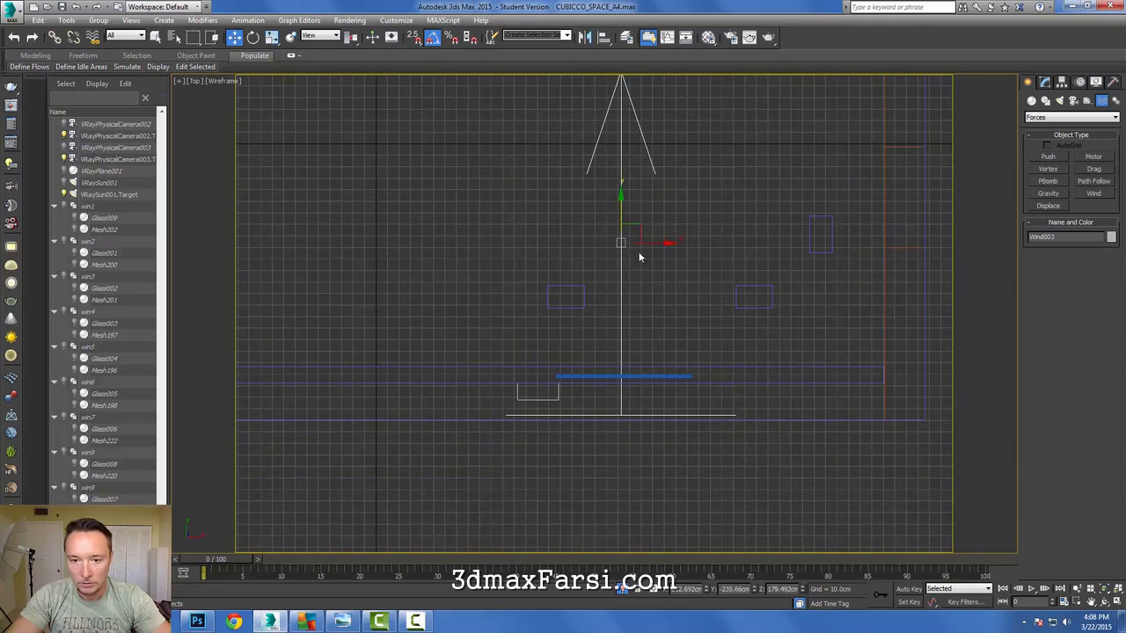
- Switch the view to VRayPhysicalCamera002, turn on shading, and change to a perspective view framed on the wind and curtain
key("c")
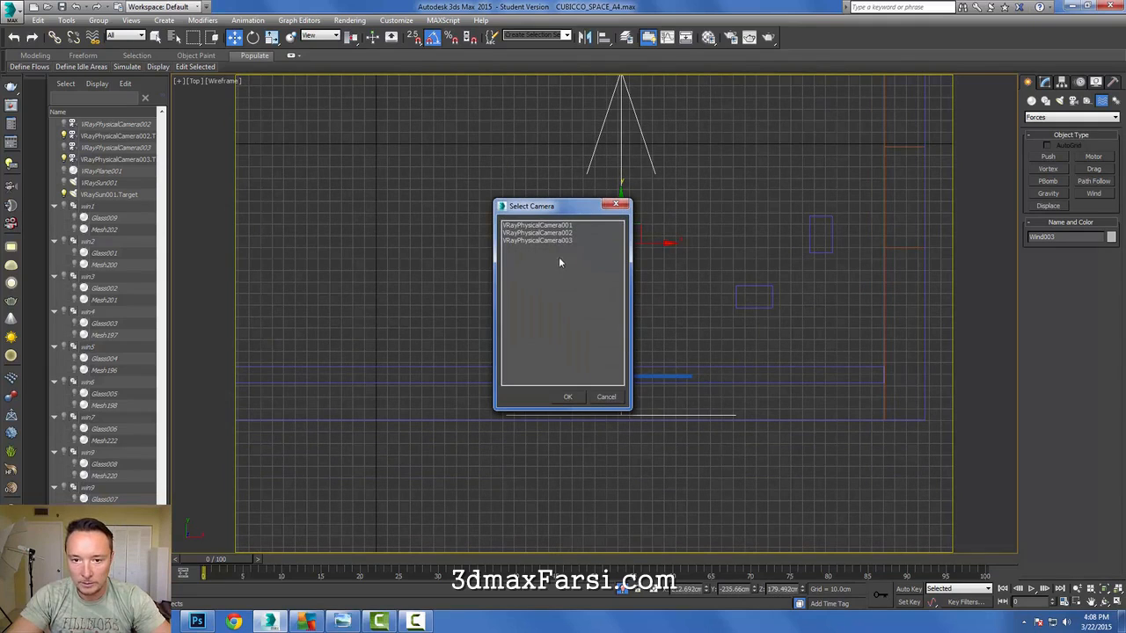
left_click(562, 233)
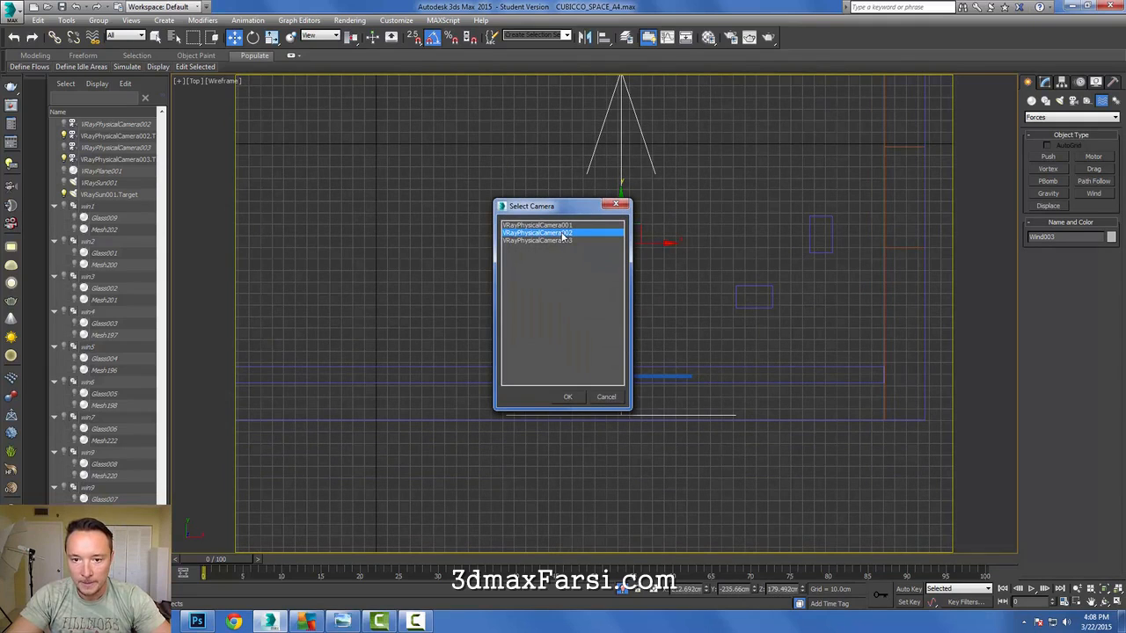
left_click(570, 398)
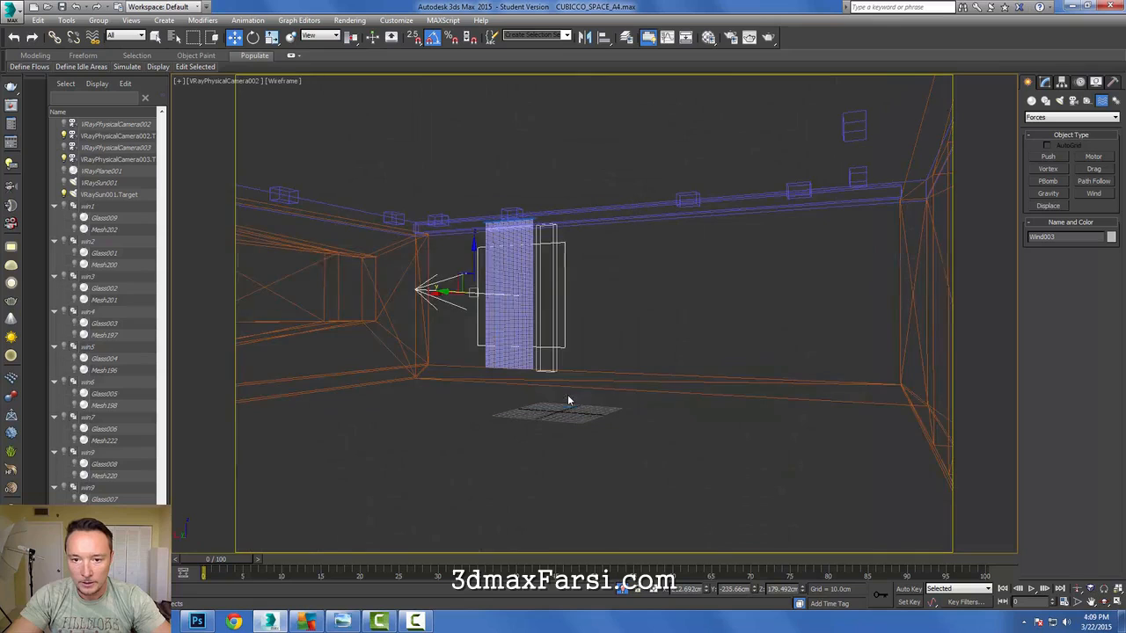
key("F3")
key("p")
key("z")
middle_click_drag(627, 334, 591, 336)
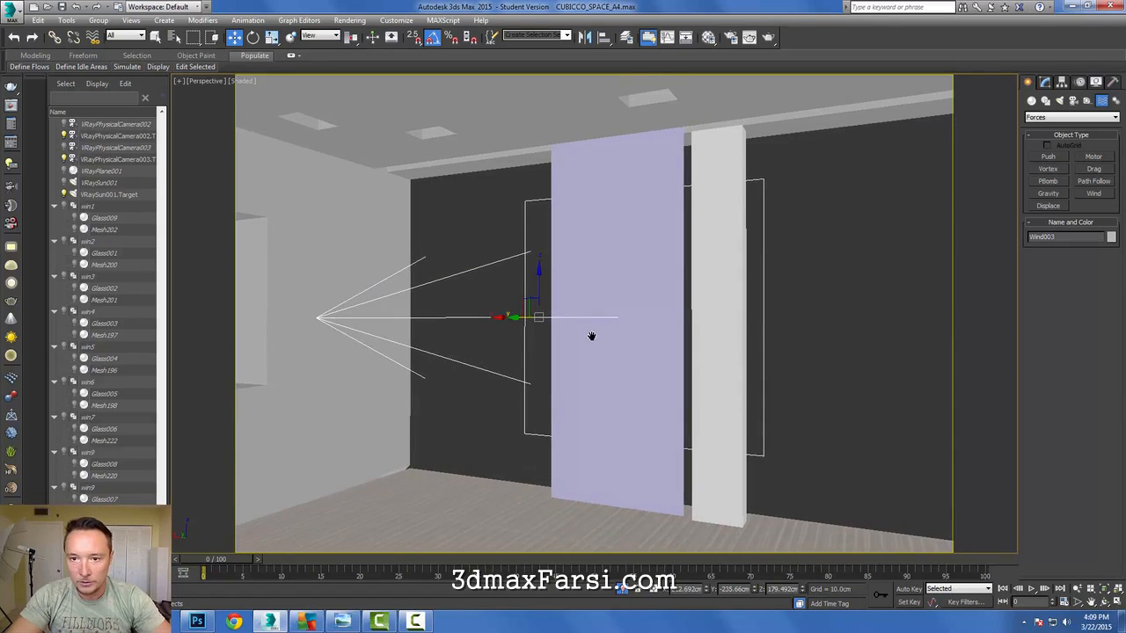
- Add Wind003 to the forces in simulation in Plane006's Cloth Forces and accept
left_click(1050, 82)
left_click(598, 185)
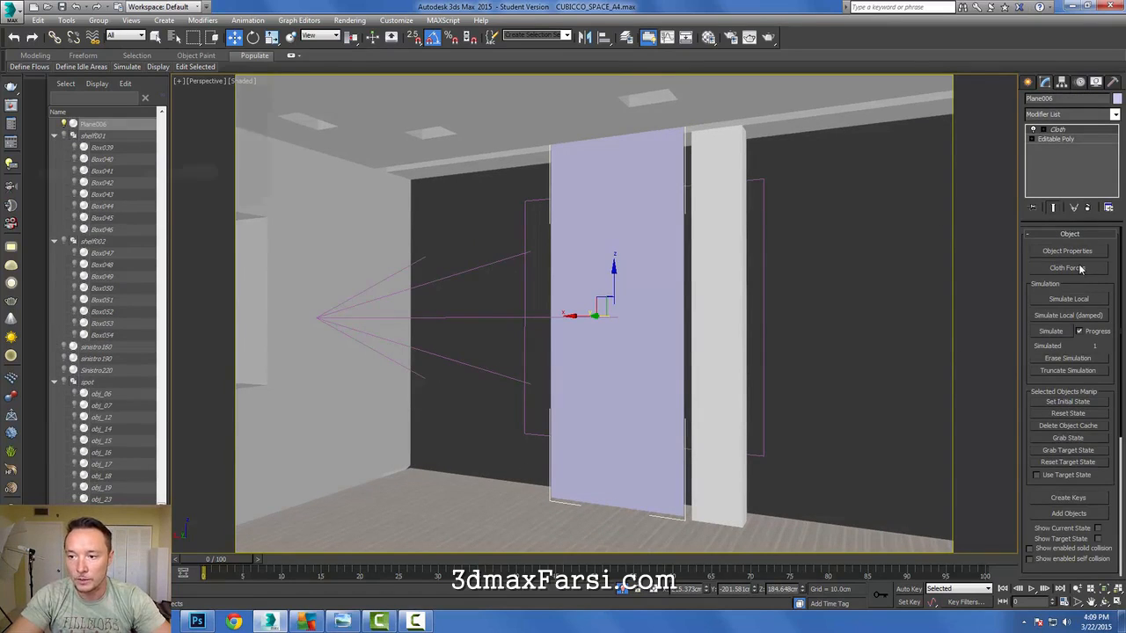
left_click(1067, 267)
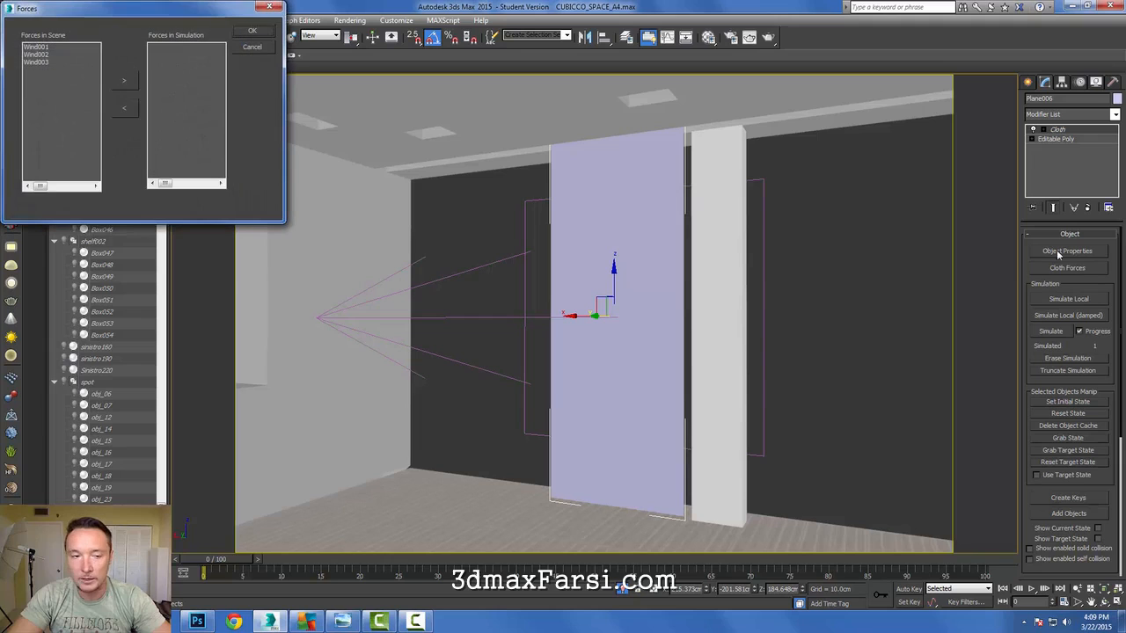
left_click(35, 62)
left_click(121, 84)
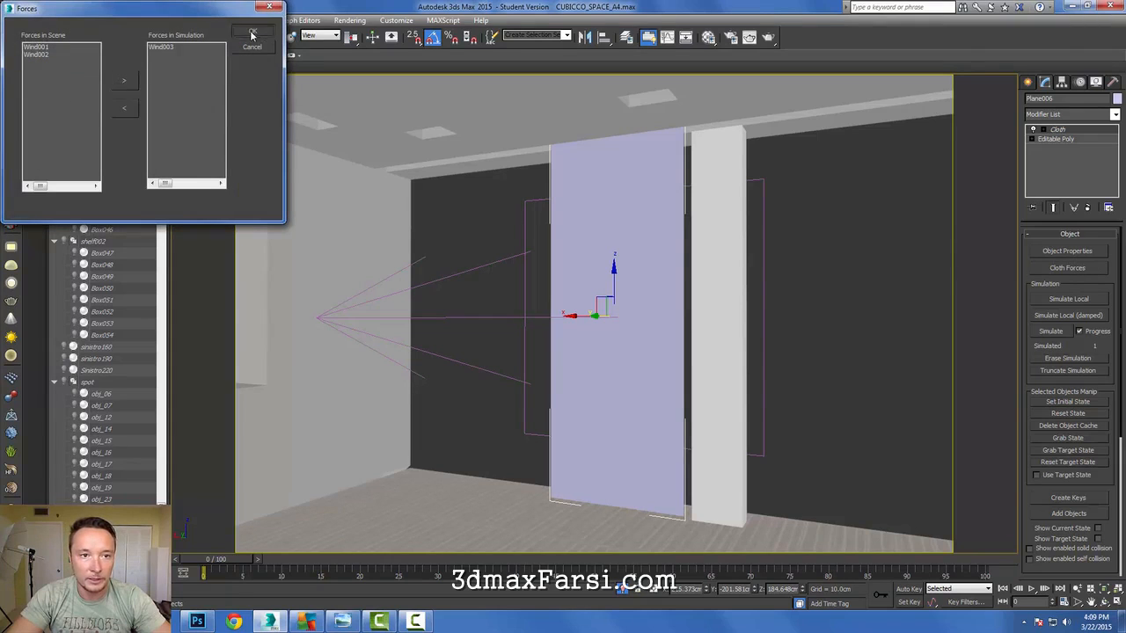
left_click(253, 31)
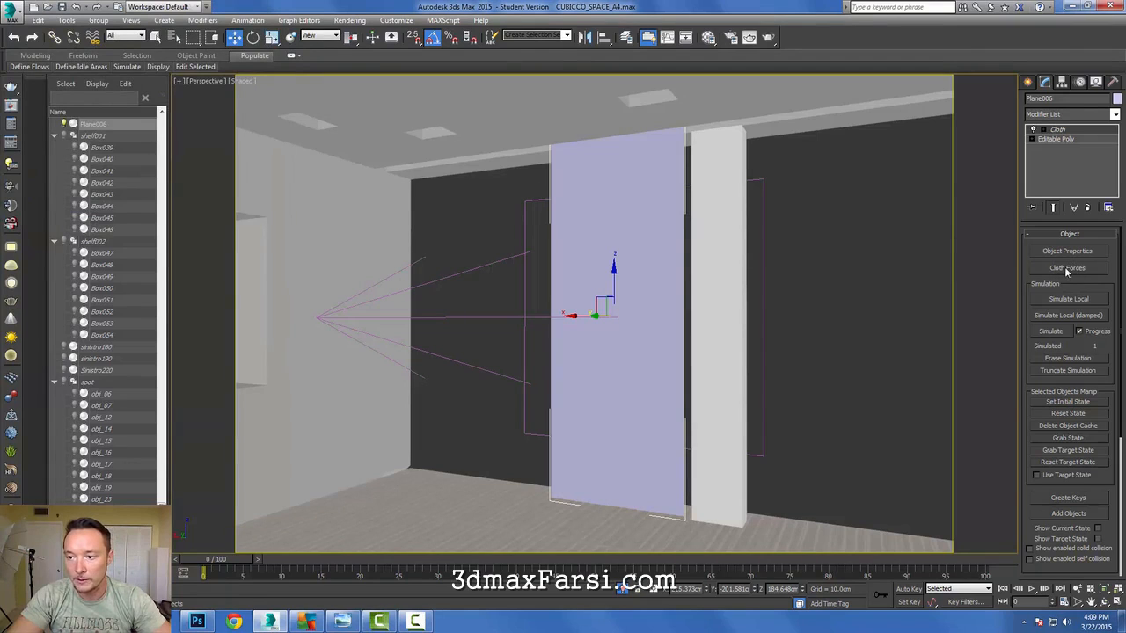
- Run the full cloth simulation to frame 100, checking the gathering curtain in both wireframe and shaded display
left_click(1061, 332)
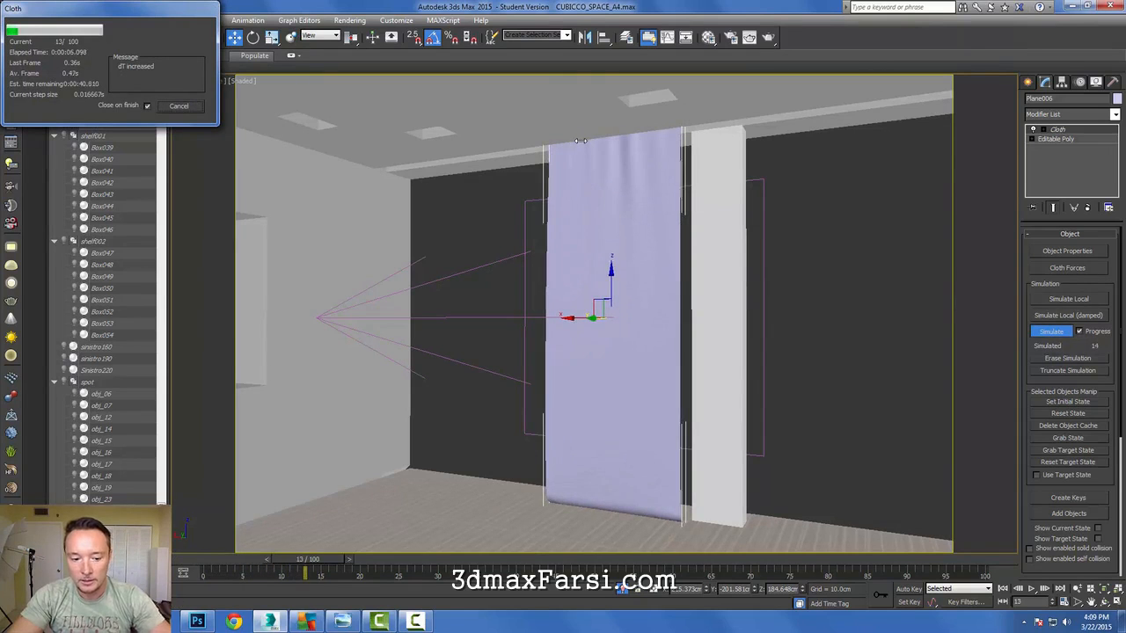
key("F3")
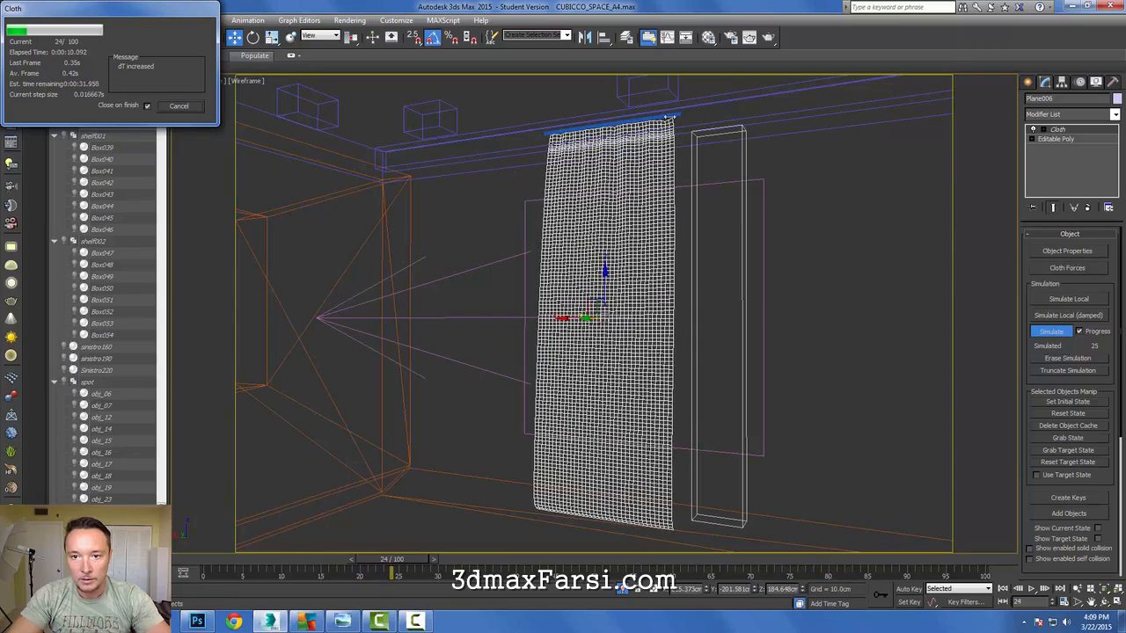
key("F3")
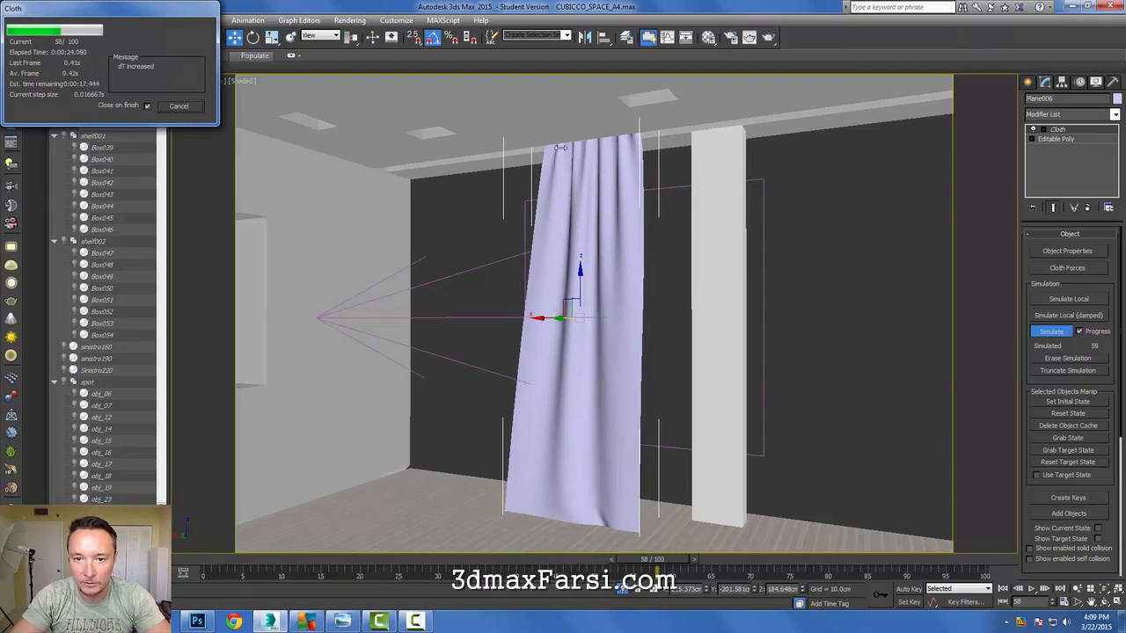
key("F3")
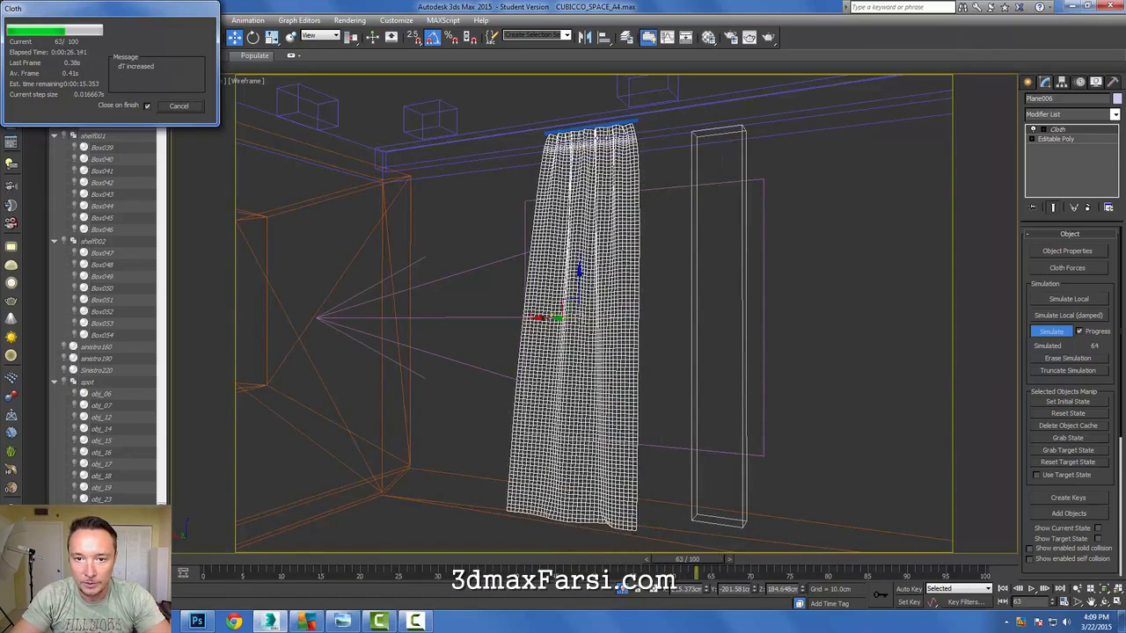
key("F3")
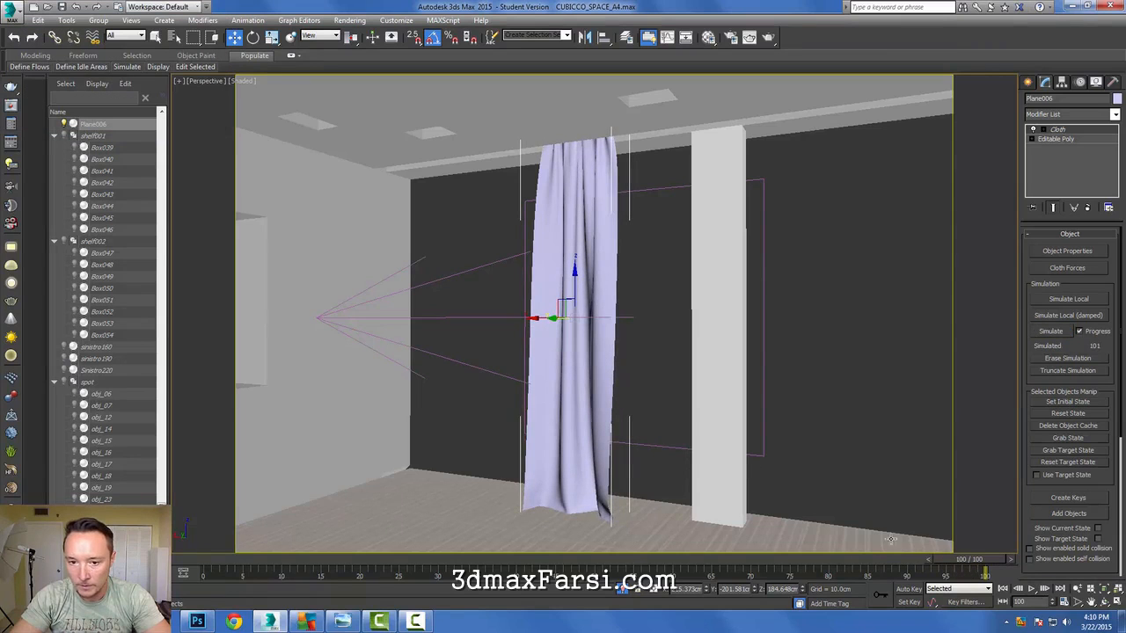
- At the Cloth modifier's Faces level, turn on Simulate Local and Live Drag, and pull the curtain's lower outer corner into the room
middle_click_drag(649, 365, 675, 371, "alt")
left_click(1033, 129)
left_click(1065, 168)
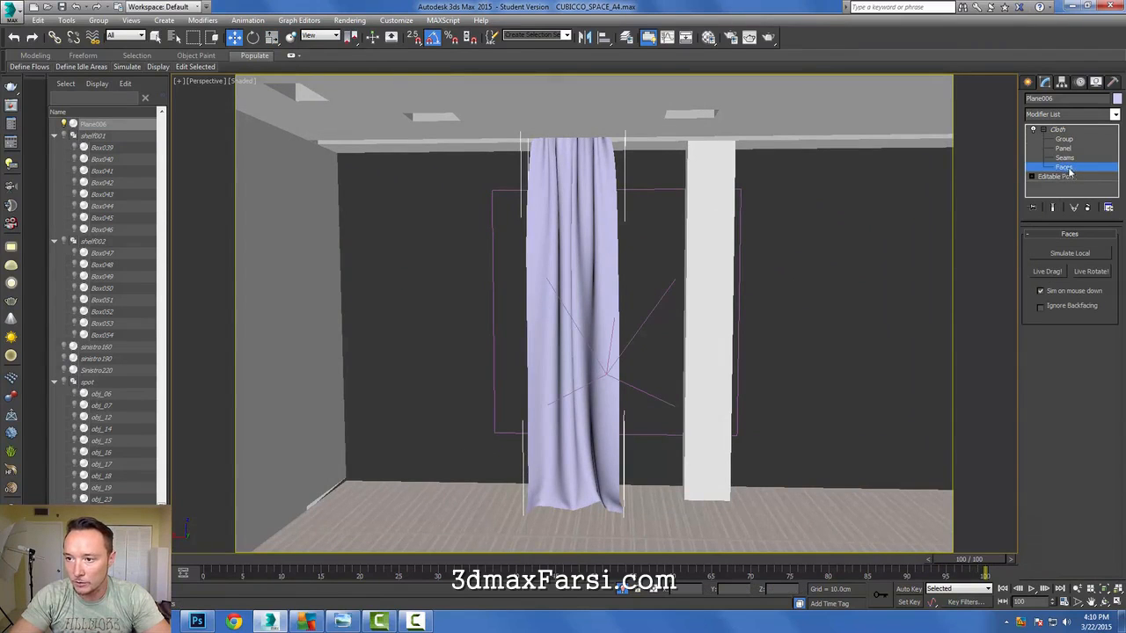
left_click(1064, 254)
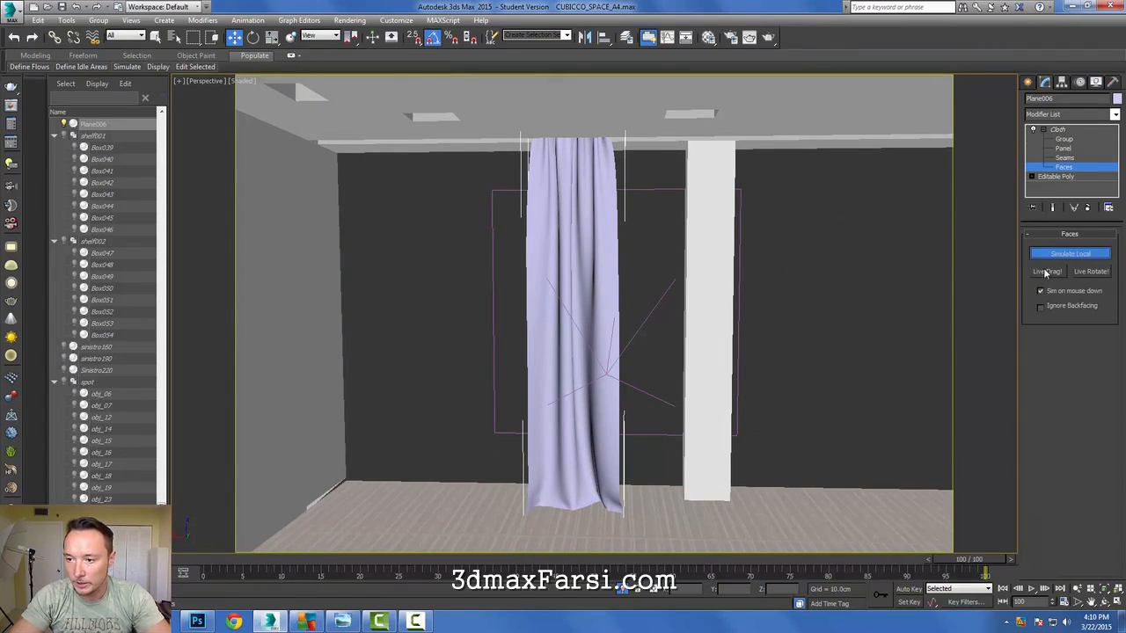
left_click(1047, 272)
middle_click_drag(544, 429, 510, 400, "alt")
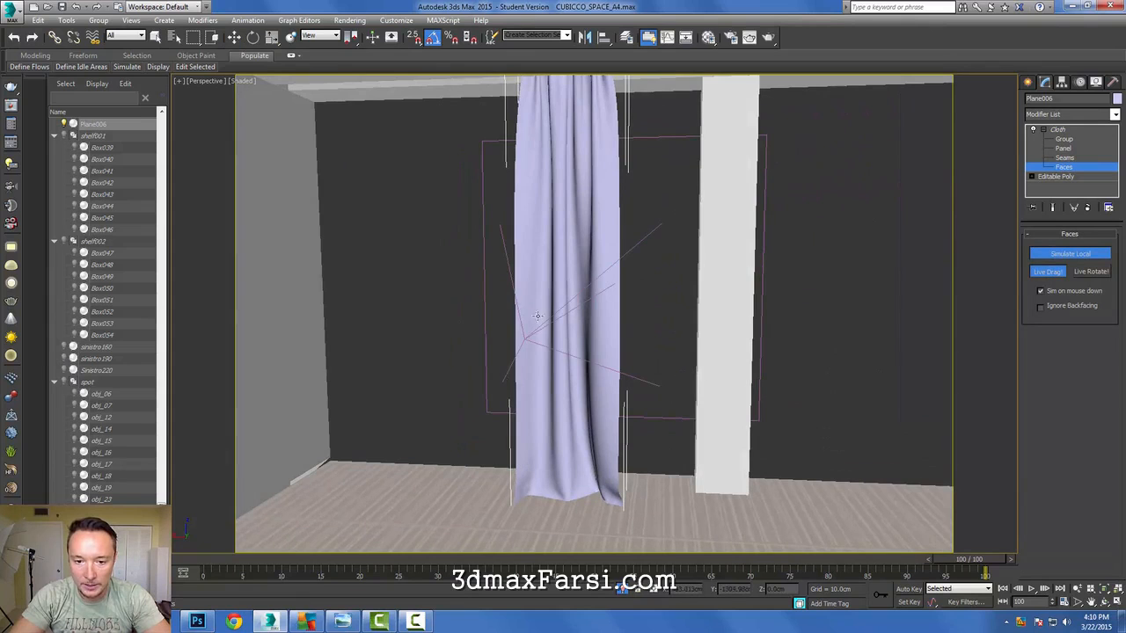
middle_click_drag(552, 426, 590, 477, "alt")
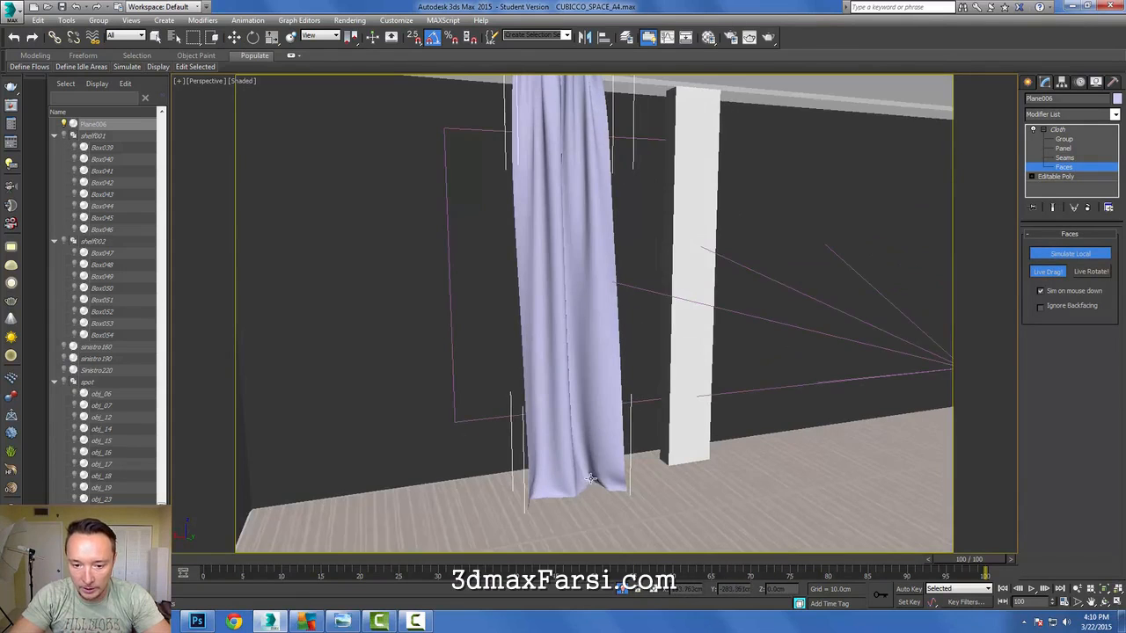
middle_click_drag(540, 514, 505, 508, "alt")
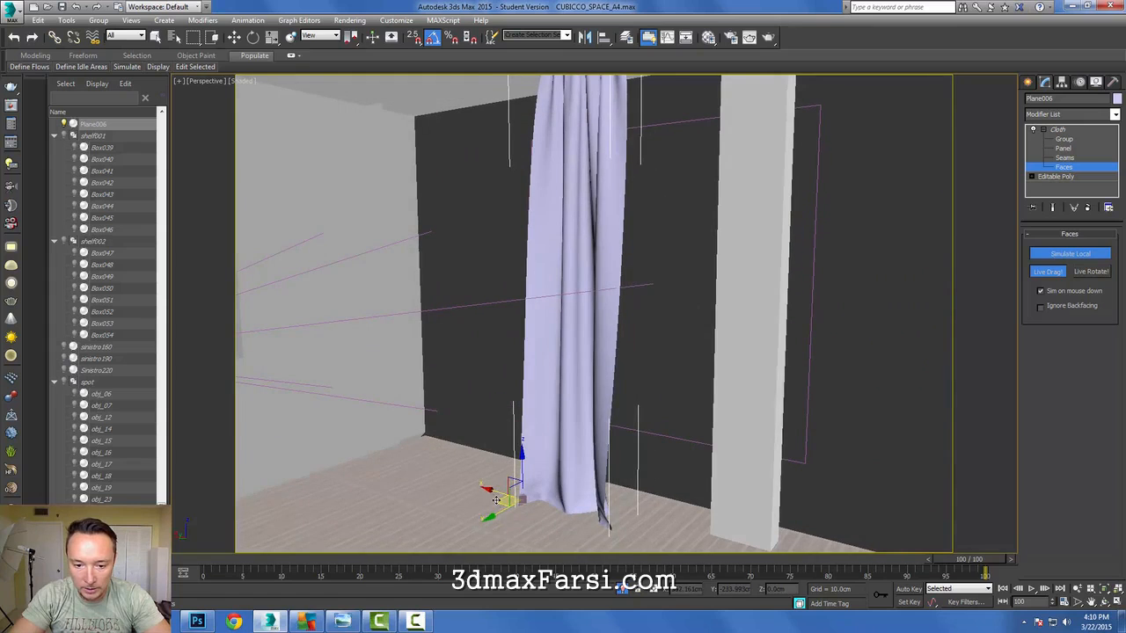
left_click_drag(469, 512, 417, 492)
- Live-drag the curtain's lower side edge further and pick a face higher up on that edge
middle_click_drag(602, 542, 674, 528, "alt")
middle_click_drag(484, 428, 524, 438, "alt")
left_click_drag(492, 437, 514, 466)
left_click(473, 314)
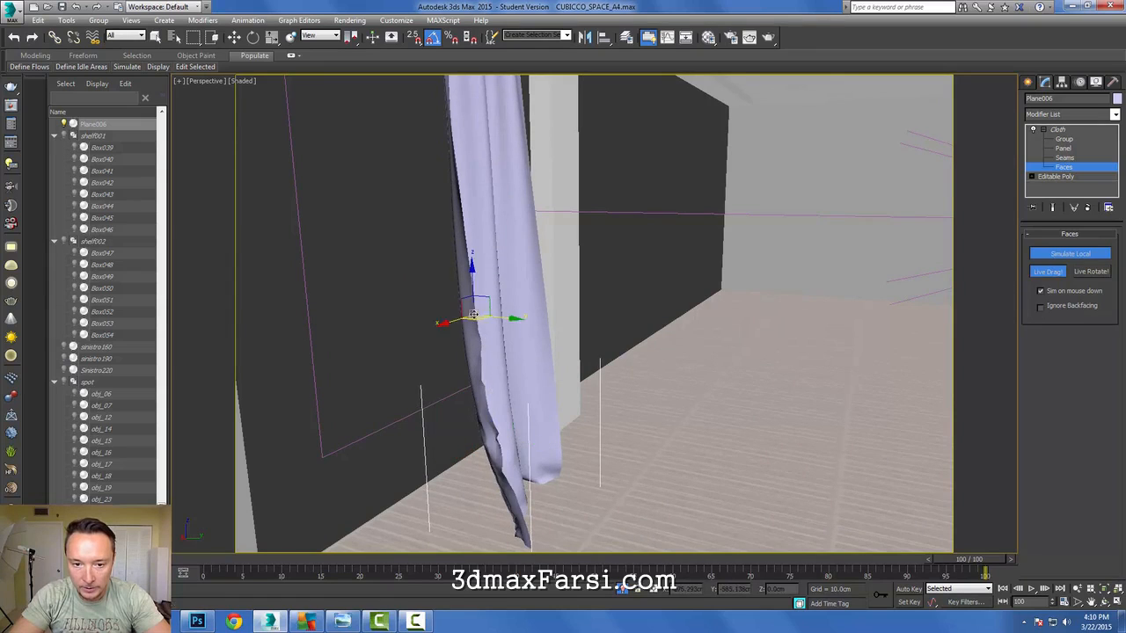
- Select a patch of faces at the curtain's bottom corner and live-drag it to bunch and wrinkle the lower fabric
middle_click_drag(674, 526, 488, 502, "alt")
left_click_drag(369, 400, 490, 480)
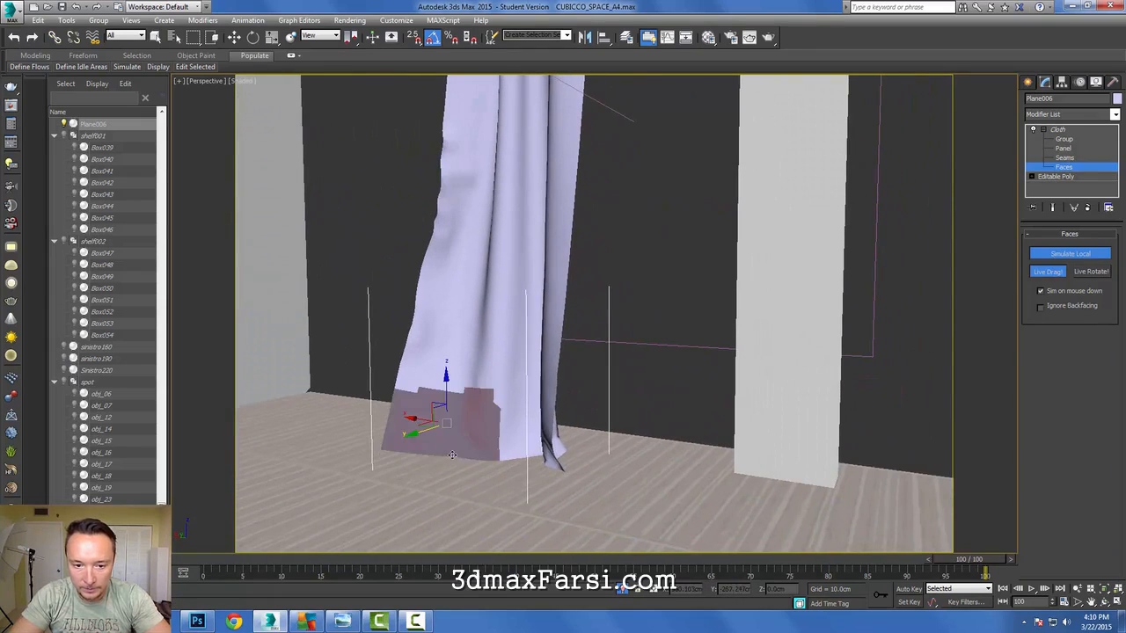
middle_click_drag(564, 523, 610, 520, "alt")
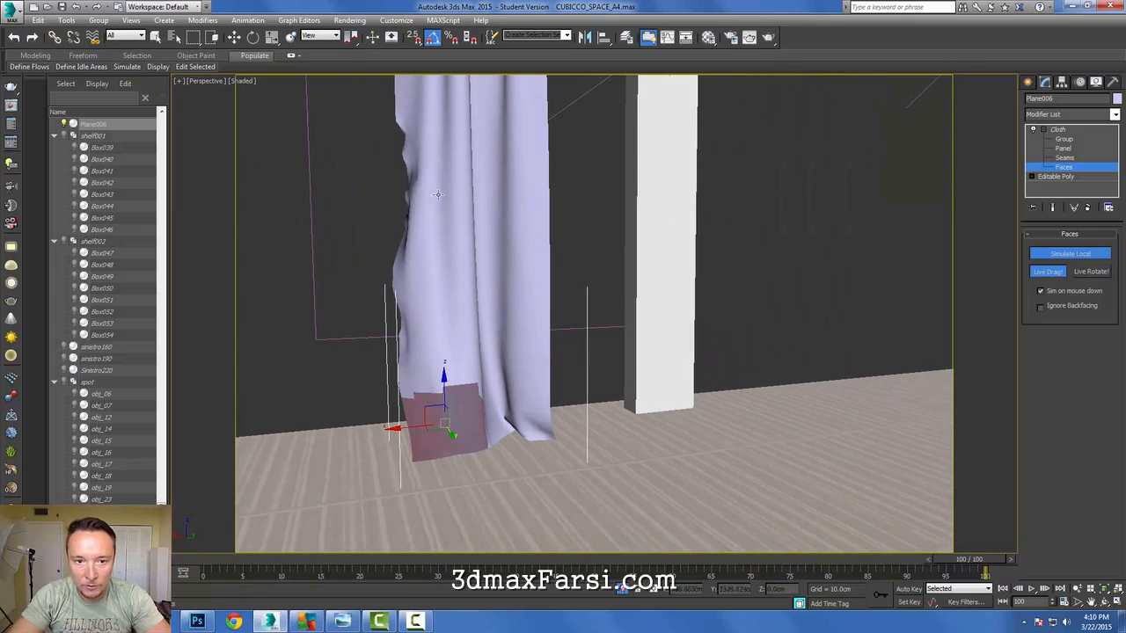
middle_click_drag(567, 413, 598, 443, "alt")
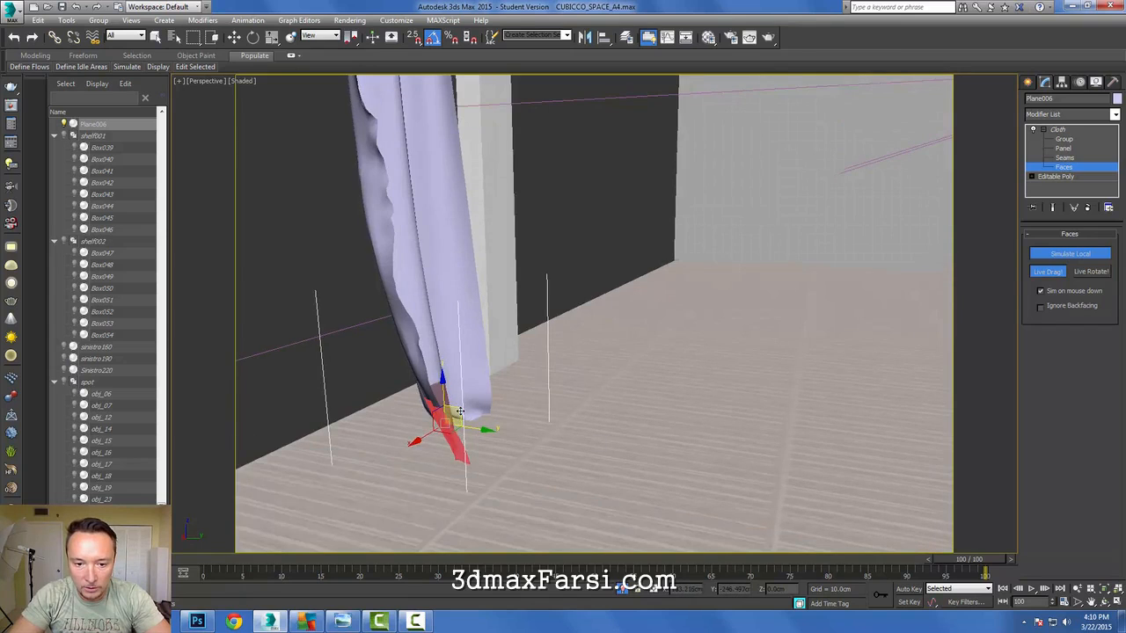
left_click_drag(510, 394, 548, 309)
left_click(488, 454)
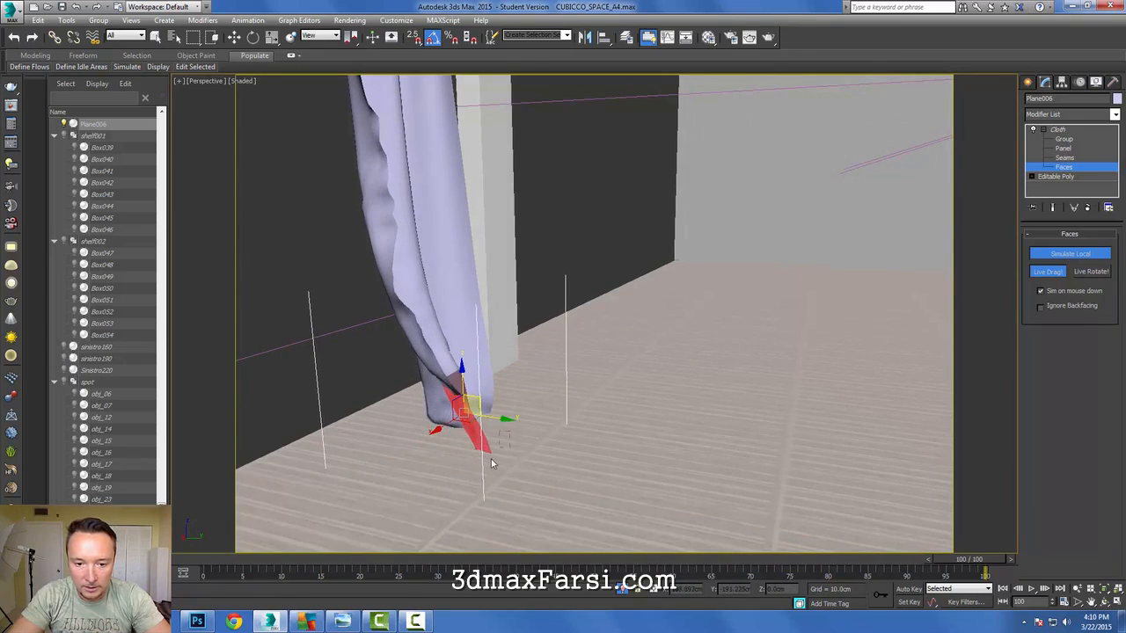
left_click_drag(524, 417, 586, 319)
middle_click_drag(641, 339, 678, 325, "alt")
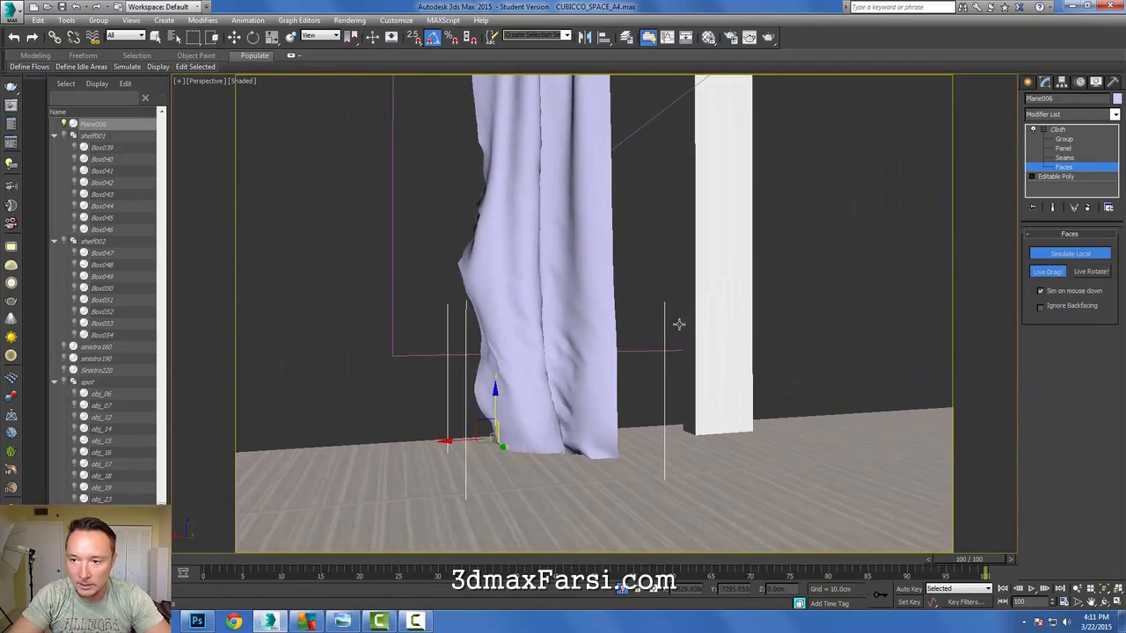
- Return to the Cloth object level, run Simulate Local to relax the curtain's folds, and stop it
left_click(1059, 130)
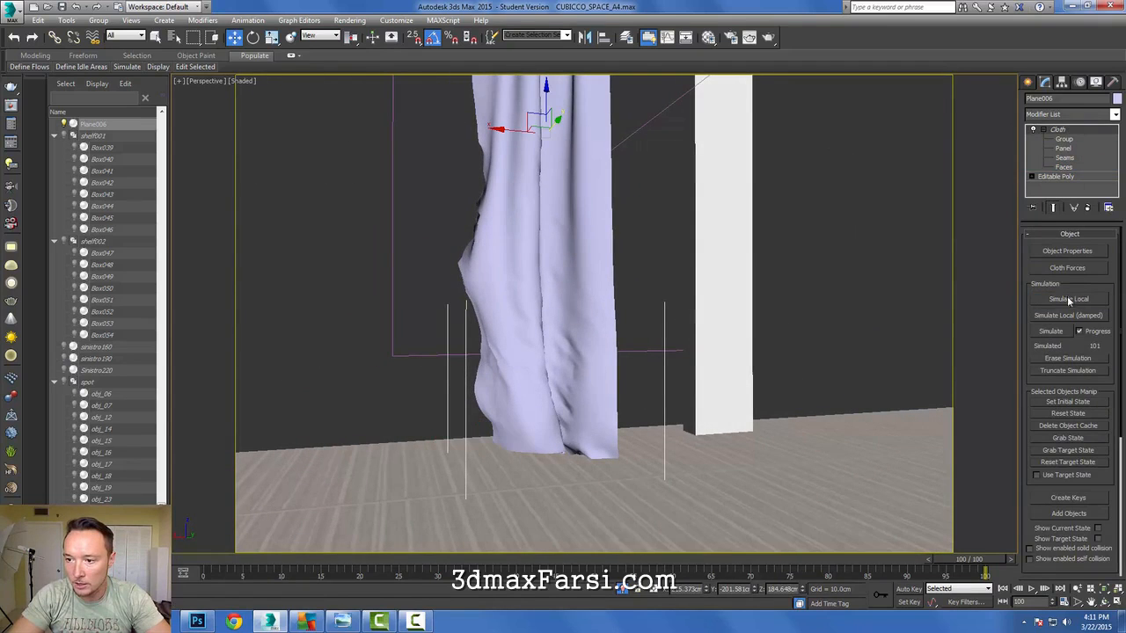
left_click(1066, 299)
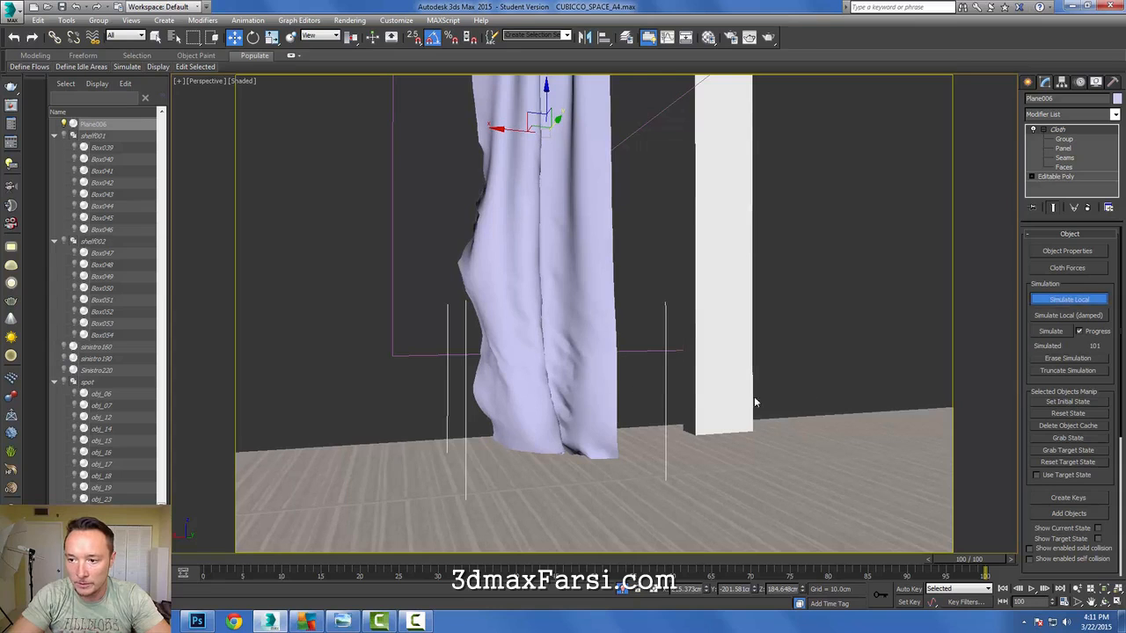
middle_click_drag(610, 426, 536, 427, "alt")
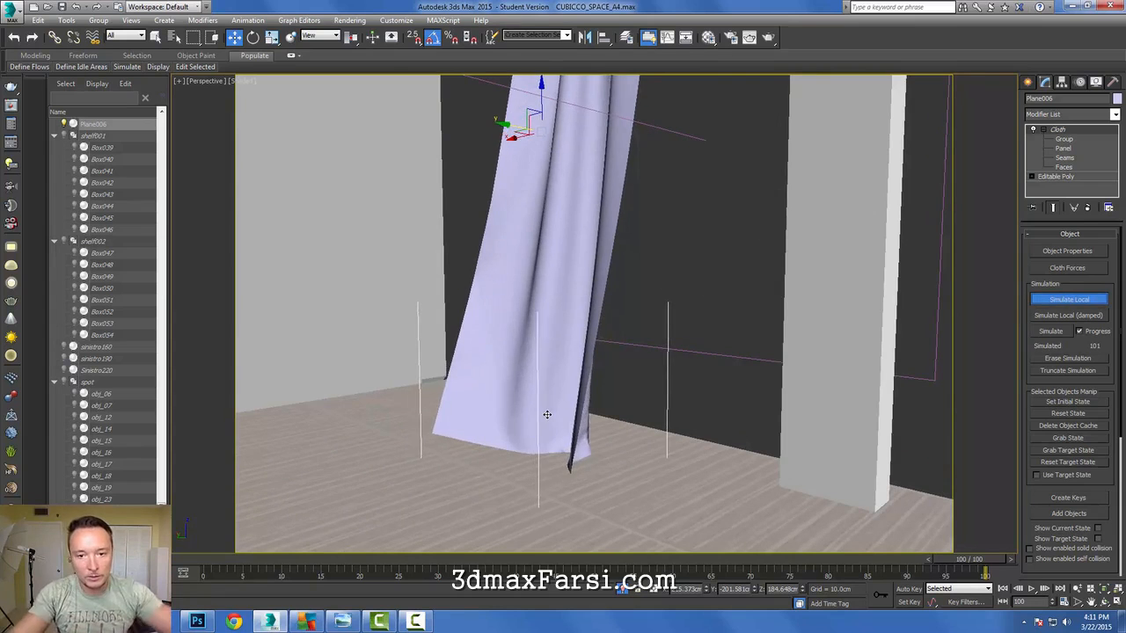
left_click(1093, 303)
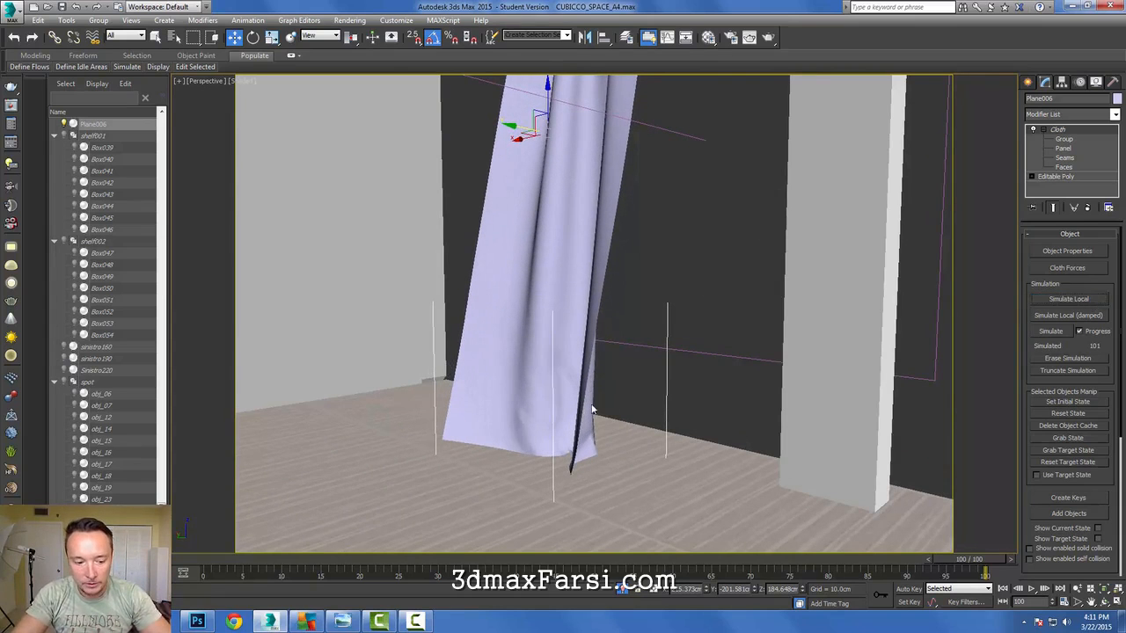
- Reactivate Simulate Local and Live Drag for the cloth's faces and pull the bottom corner far out and up into the room
middle_click_drag(562, 369, 424, 365, "alt")
middle_click_drag(384, 369, 543, 421, "alt")
scroll(563, 416, "down", 5)
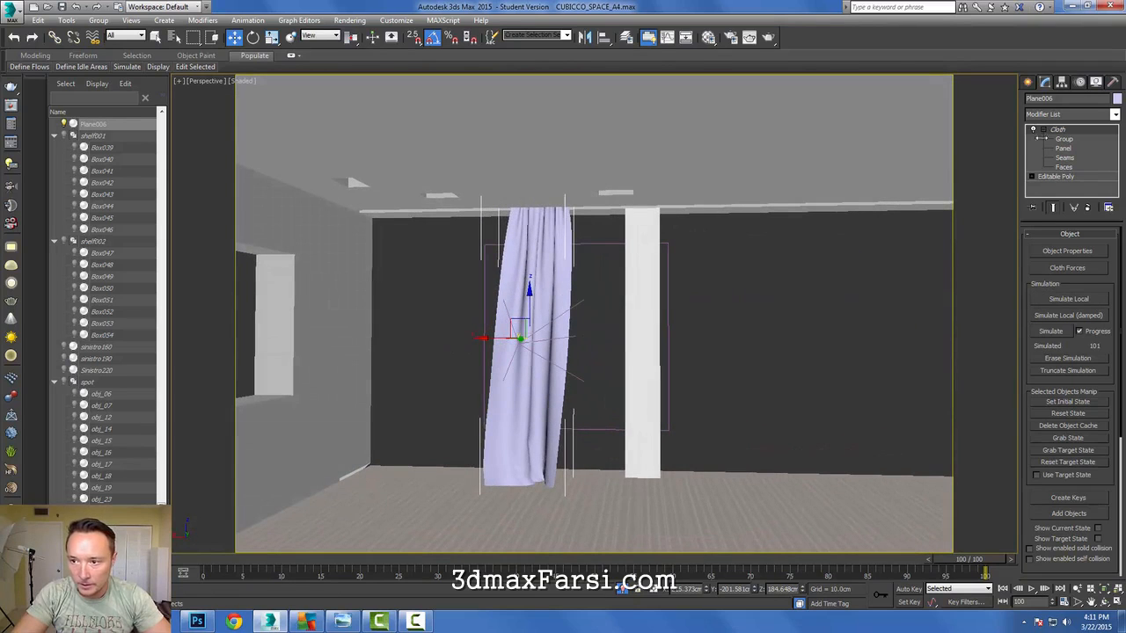
left_click(1065, 168)
left_click(1067, 255)
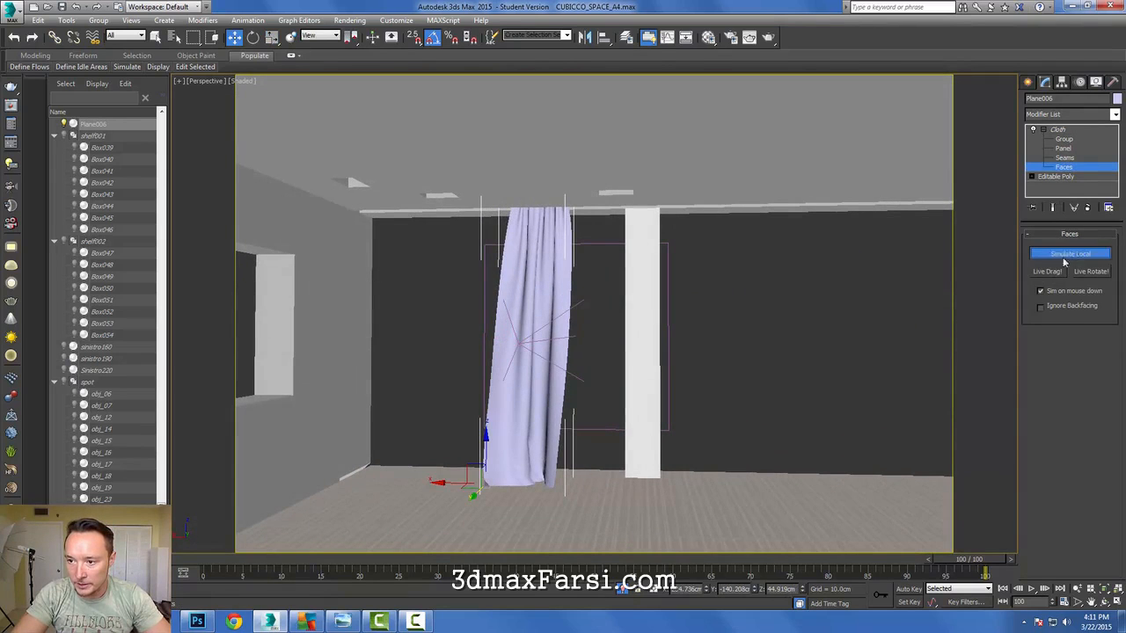
left_click(1049, 271)
middle_click_drag(577, 498, 674, 458)
scroll(623, 430, "up", 4)
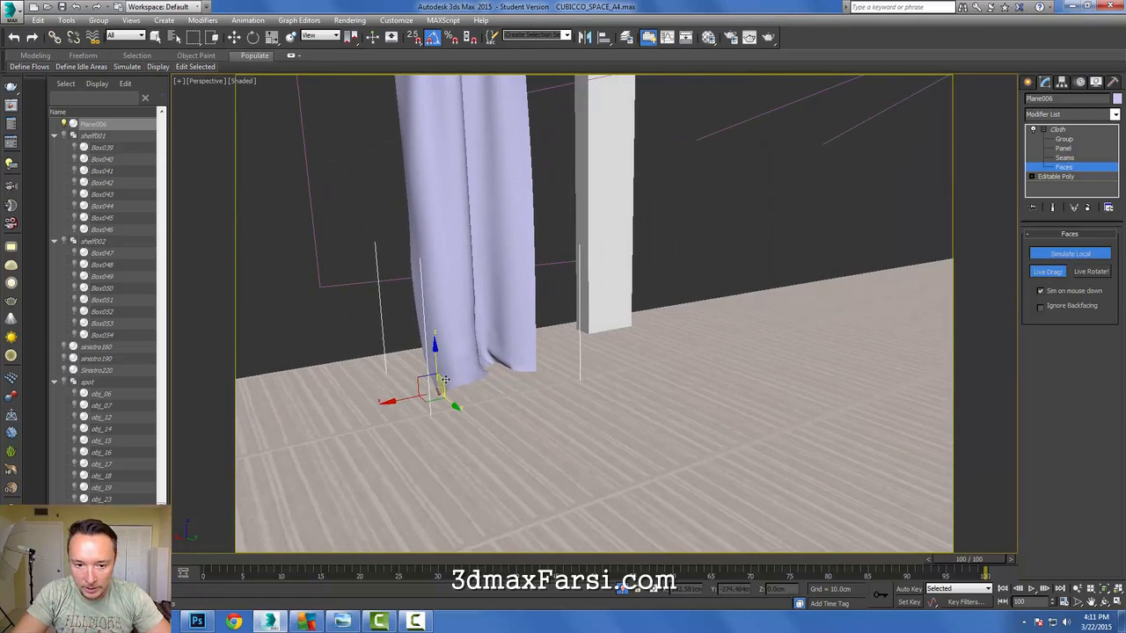
left_click_drag(594, 226, 580, 241)
middle_click_drag(580, 243, 422, 354, "alt")
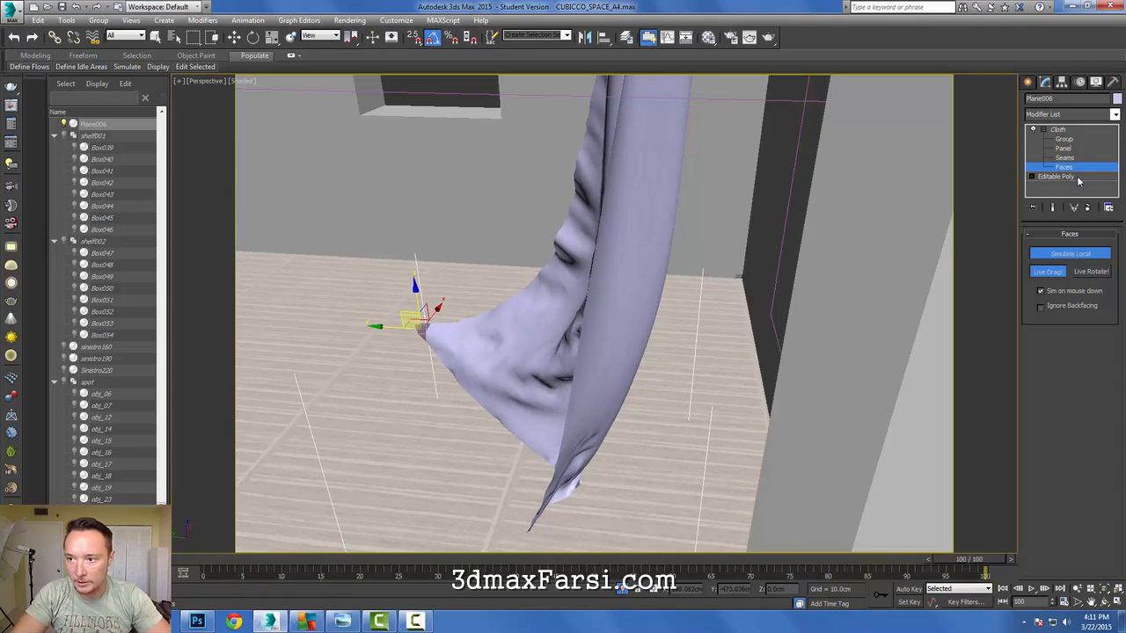
- Run Simulate Local on the whole curtain so the released corner swings freely in the wind, and stop it
left_click(1071, 133)
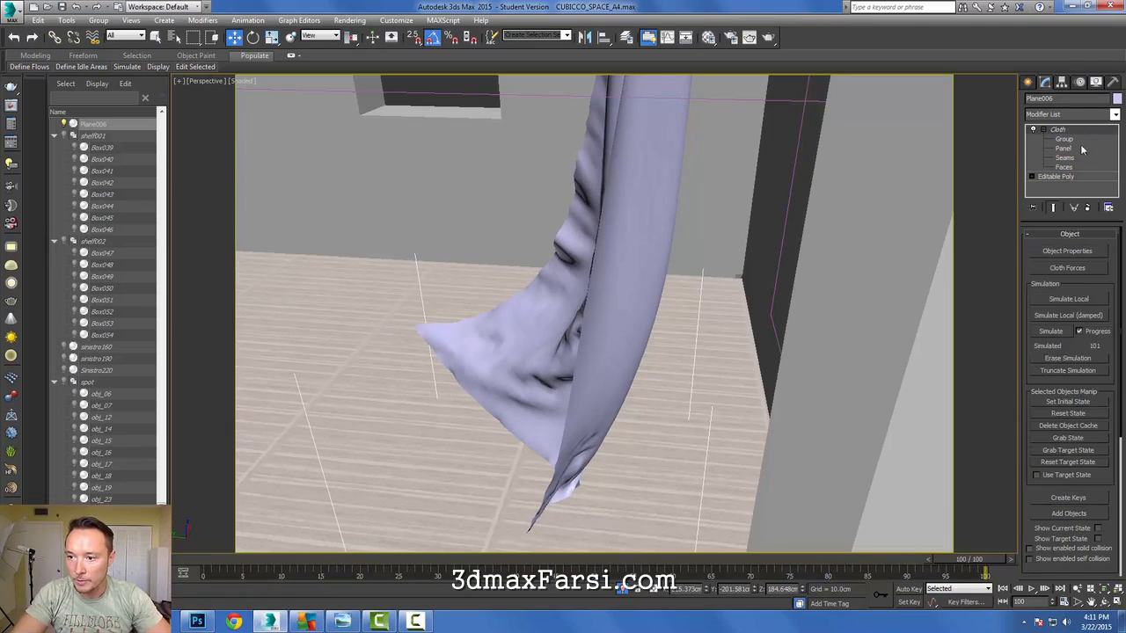
left_click(1082, 300)
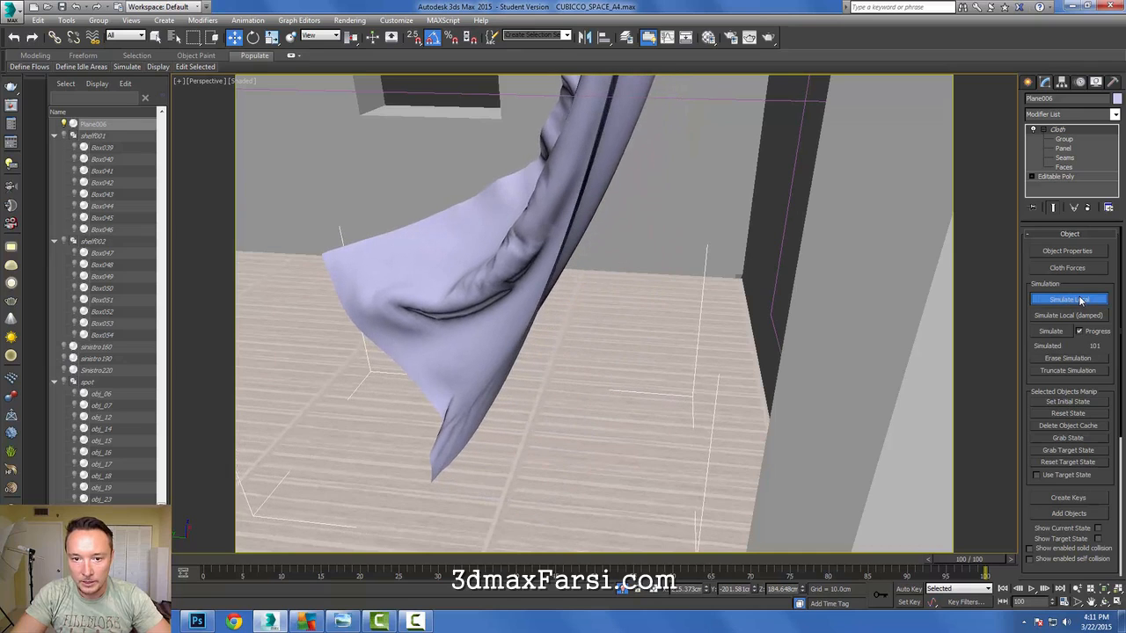
middle_click_drag(761, 329, 959, 320, "alt")
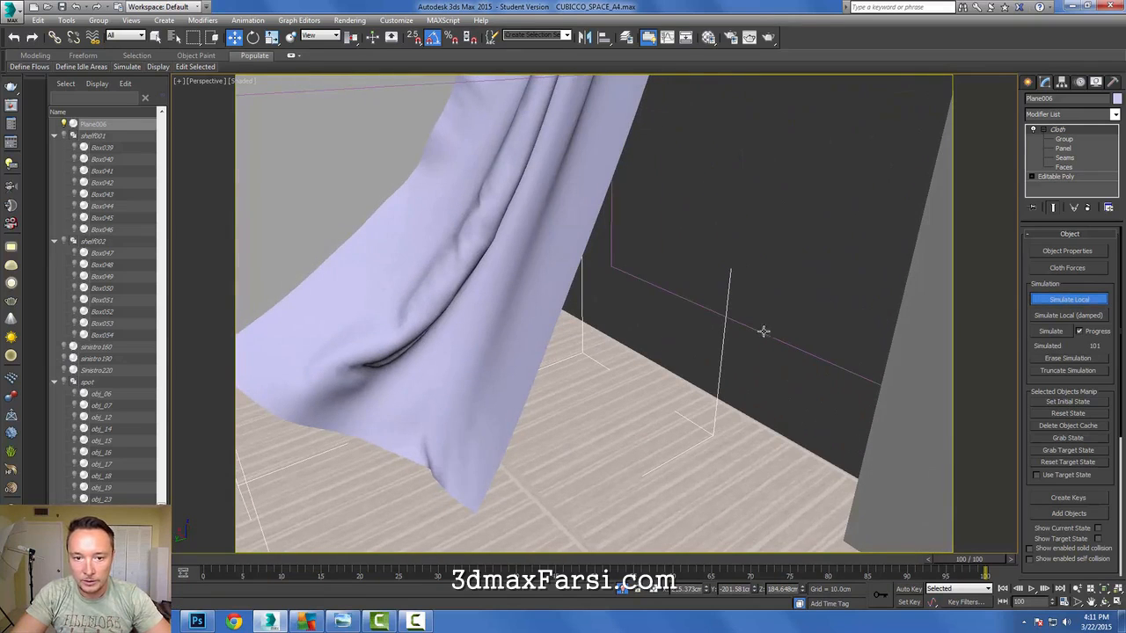
left_click(1058, 305)
- Resume Simulate Local until the curtain swings back close to the wall, running it briefly once more before stopping
middle_click_drag(264, 431, 540, 391, "alt")
scroll(468, 395, "down", 6)
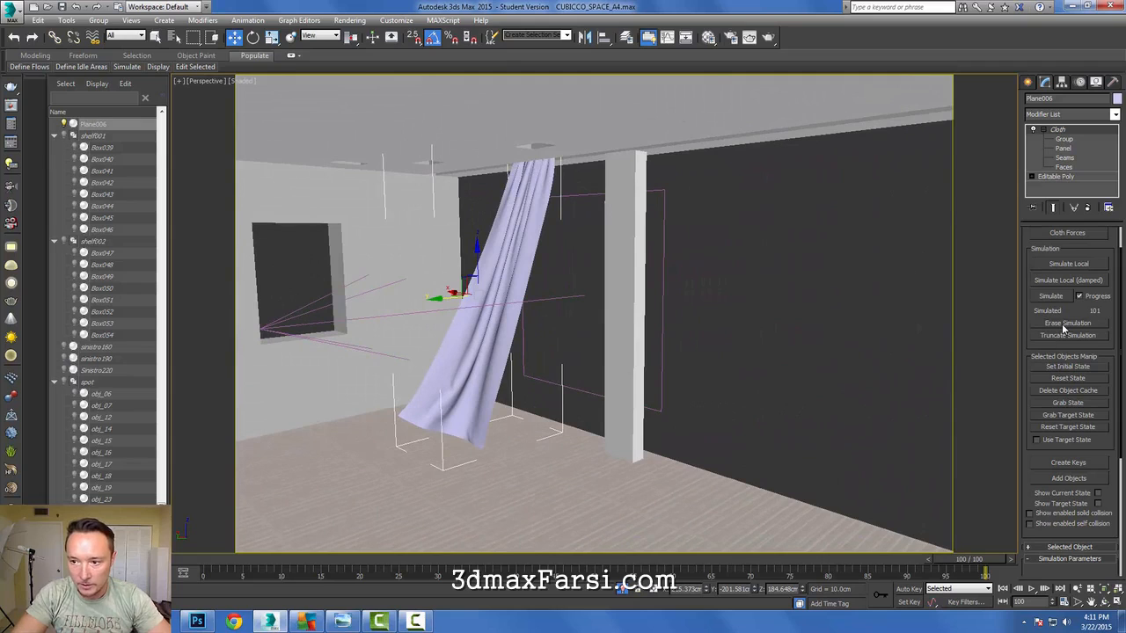
left_click(1064, 264)
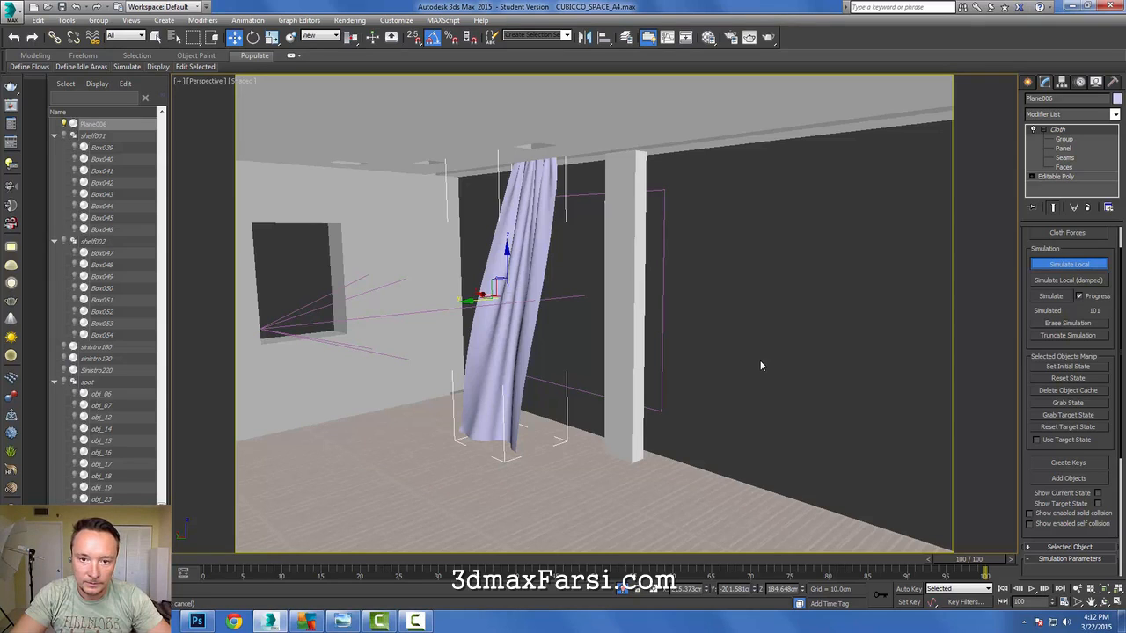
key("Escape")
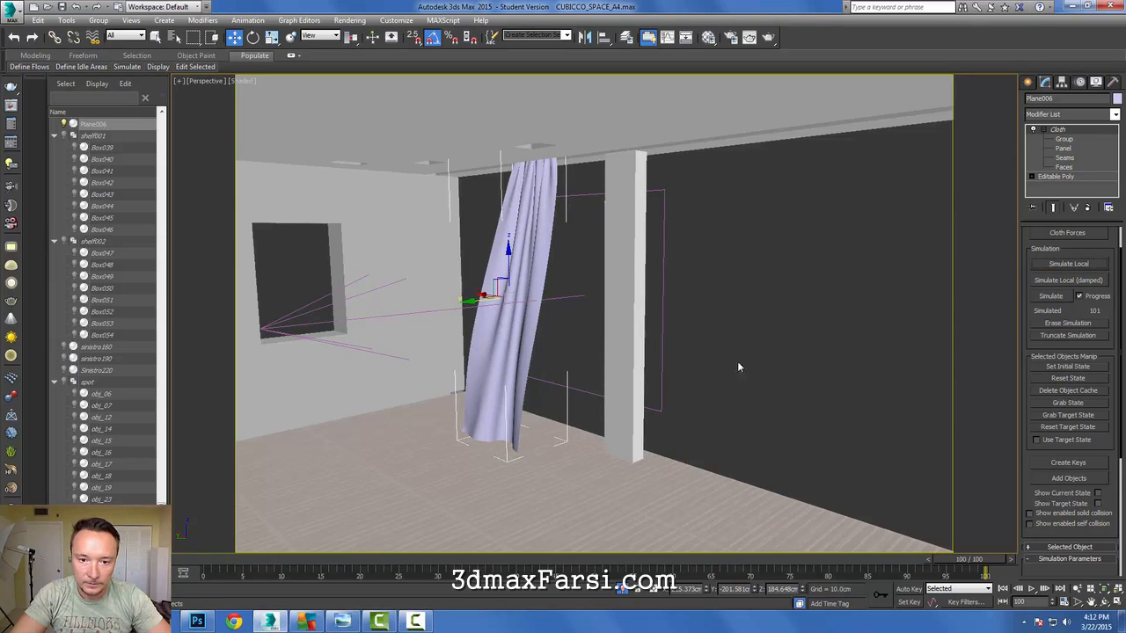
mouse_move(718, 364)
middle_mouse_down("alt")
mouse_move(745, 361)
mouse_move(689, 376)
mouse_move(701, 364)
middle_mouse_up("alt")
left_click(1078, 264)
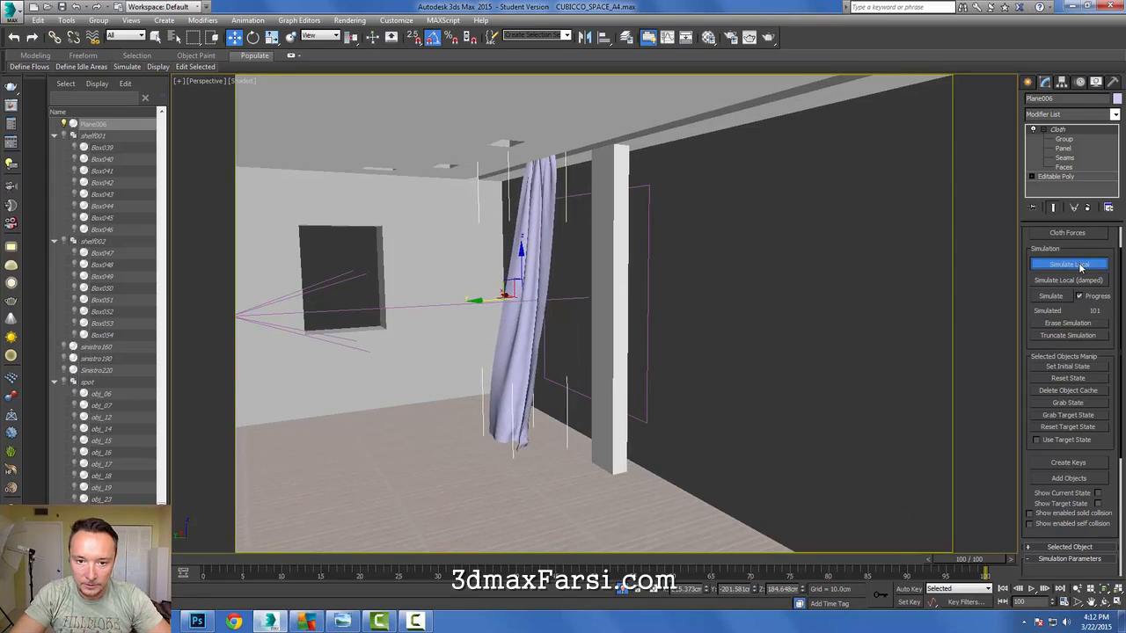
left_click(1078, 264)
middle_click_drag(784, 338, 836, 341, "alt")
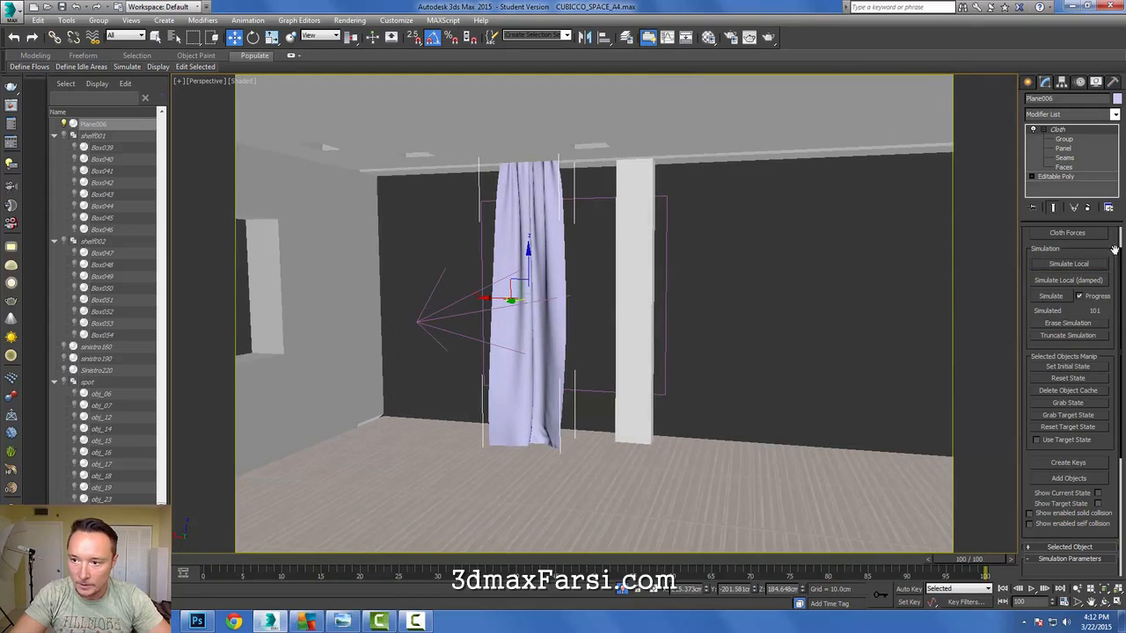
- Live-drag the curtain's bottom corner slightly away from the wall with local face simulation, and return to the Cloth object level
left_click(1064, 167)
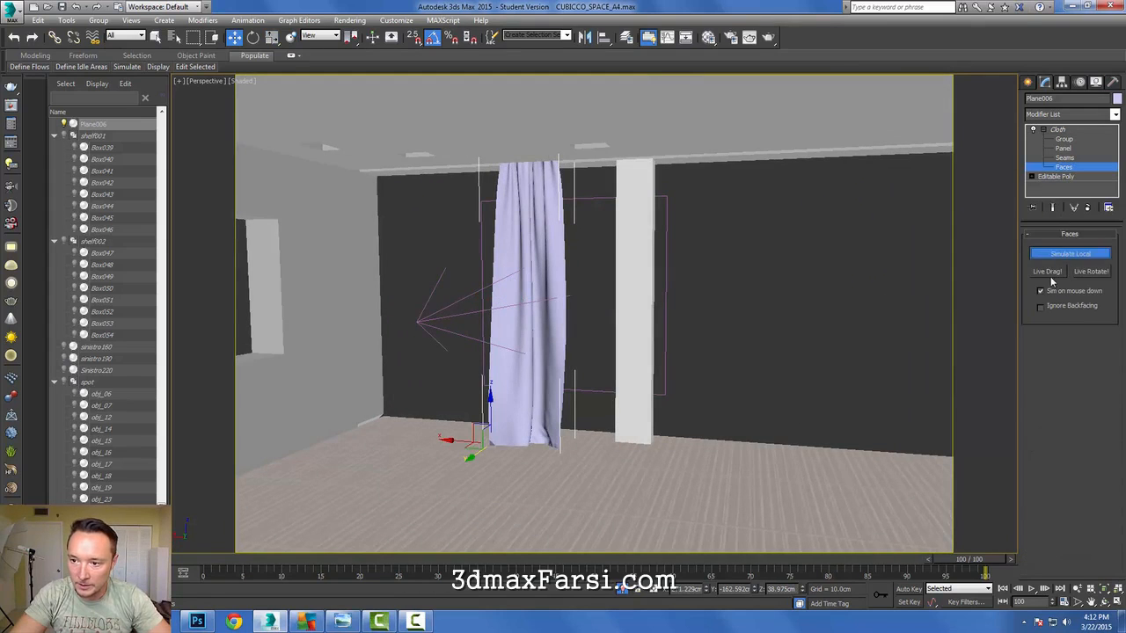
left_click(1047, 271)
middle_click_drag(500, 444, 475, 429, "alt")
left_click_drag(478, 429, 395, 394)
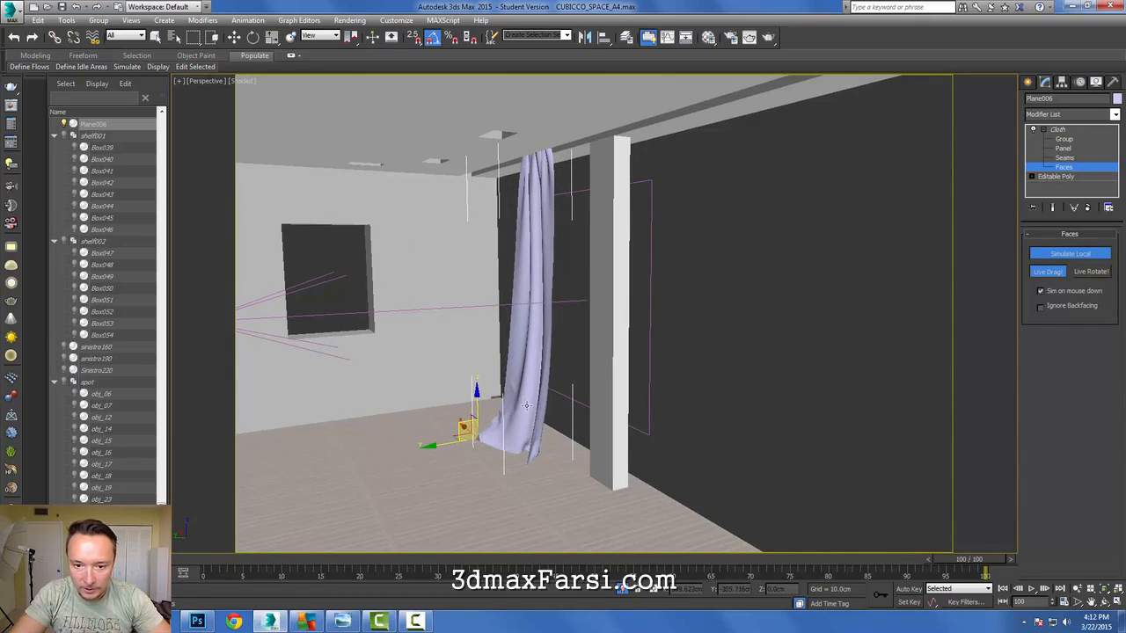
left_click(1058, 131)
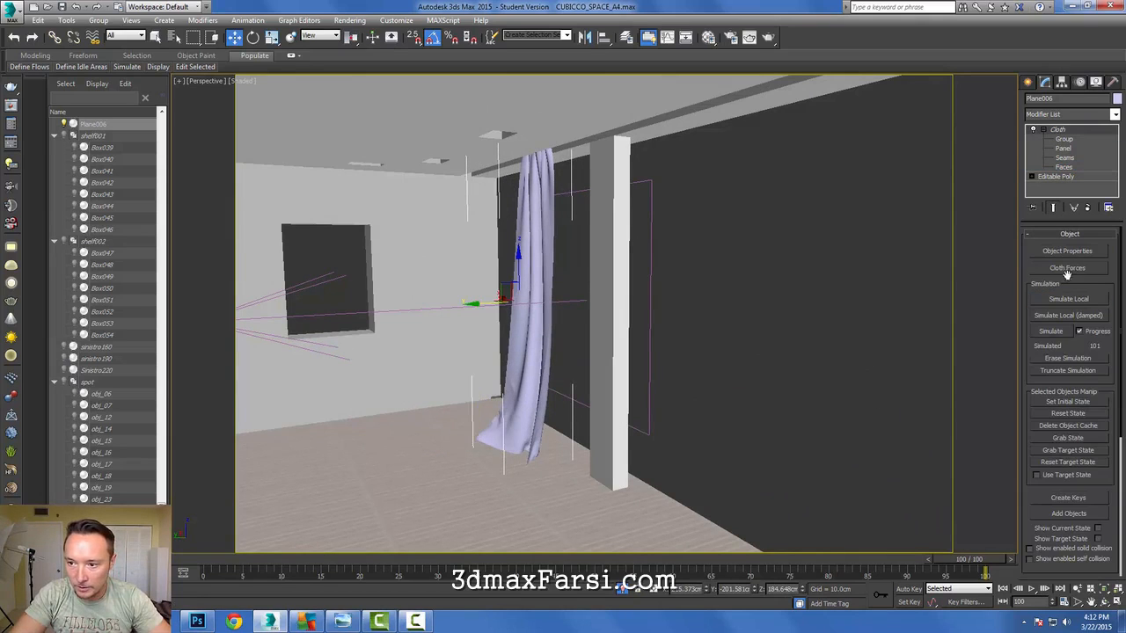
- Run Simulate Local on the whole curtain in two short bursts, letting its dragged corner relax toward the wall
left_click(1070, 300)
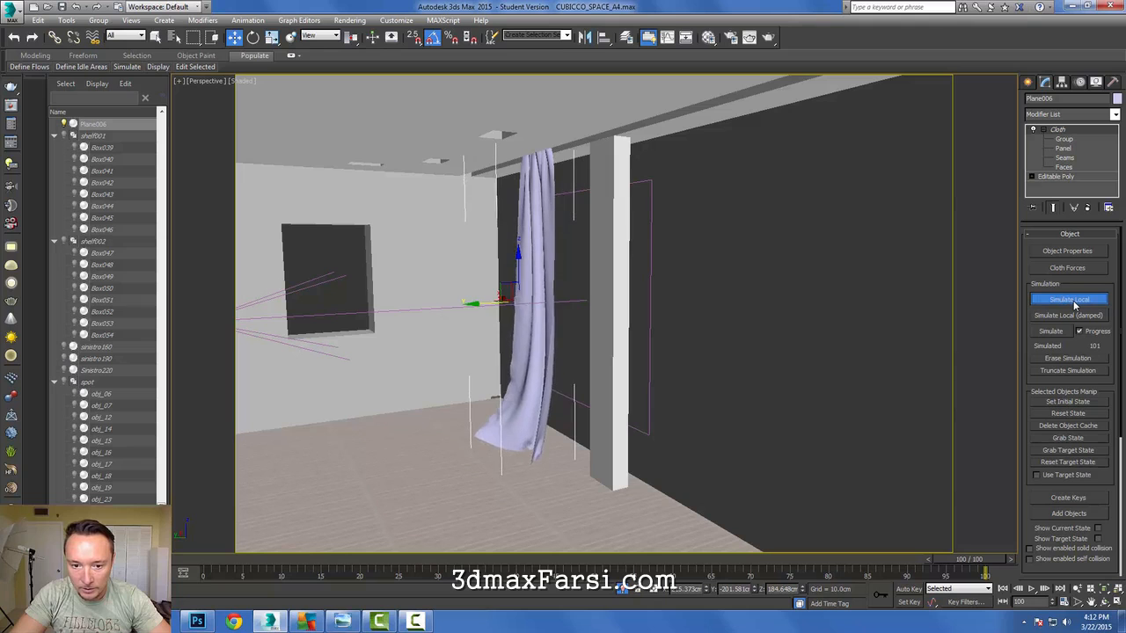
left_click(1073, 305)
middle_click_drag(799, 353, 1013, 332, "alt")
left_click(1062, 304)
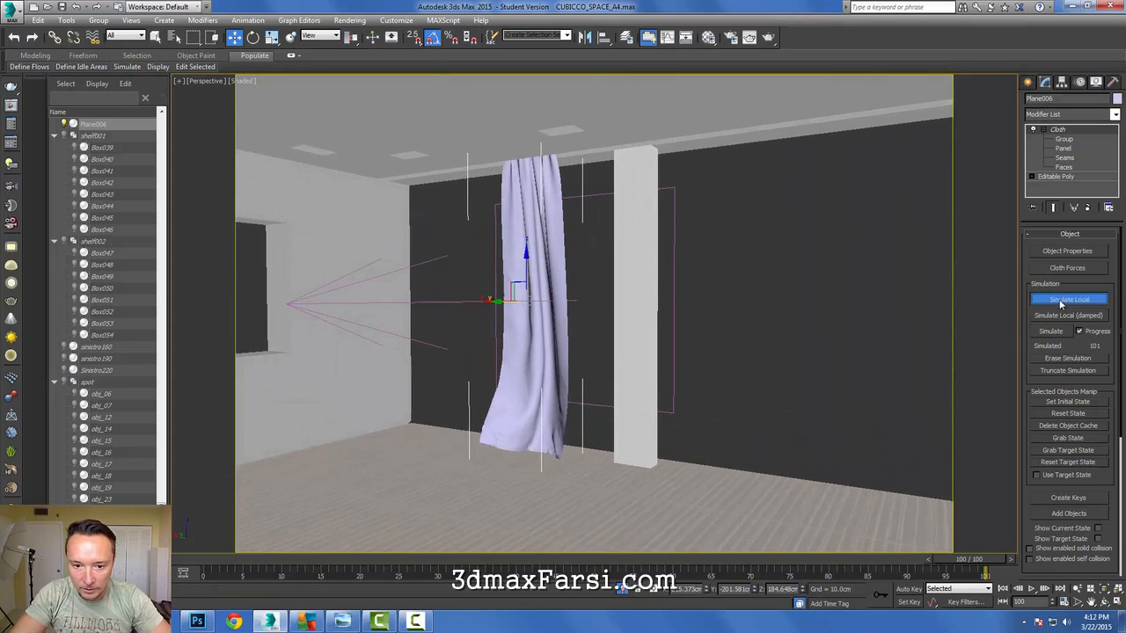
left_click(1062, 303)
middle_click_drag(767, 383, 970, 206, "alt")
- Add a TurboSmooth modifier with 2 iterations above the curtain's Cloth modifier and display edged faces
left_click(1035, 130)
middle_click_drag(800, 266, 554, 402, "alt")
scroll(555, 430, "up", 10)
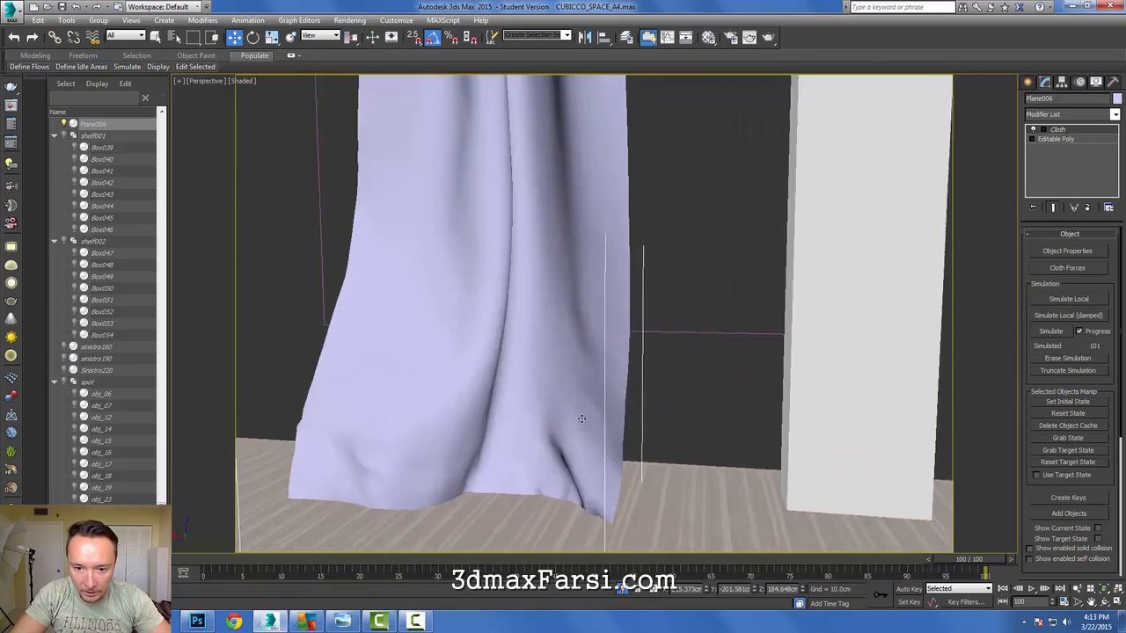
scroll(563, 415, "down", 12)
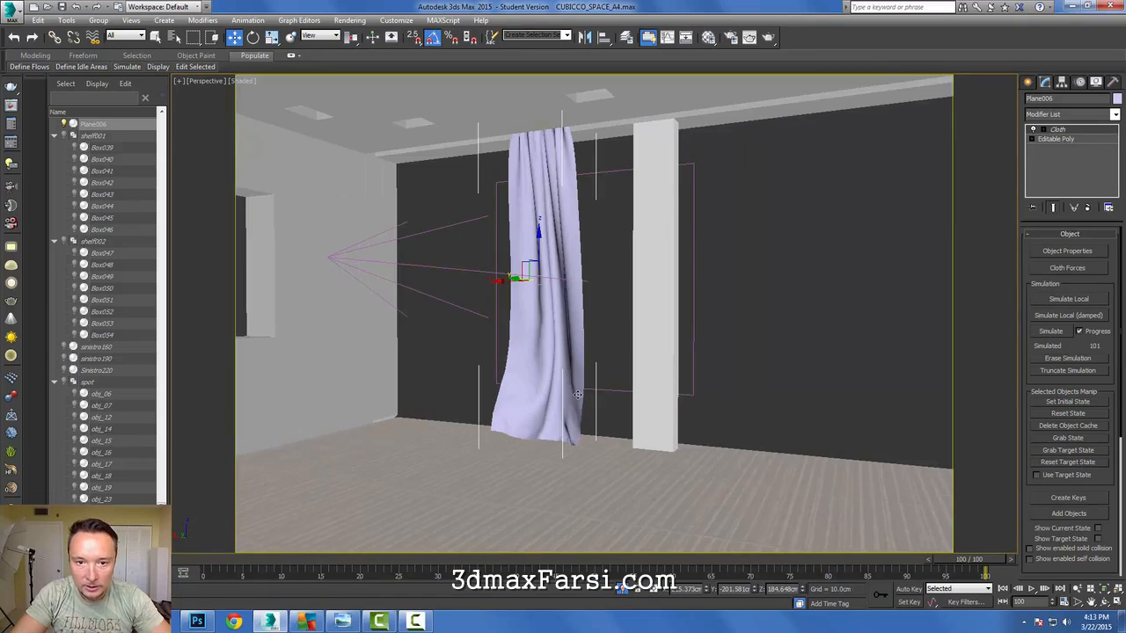
left_click(1113, 115)
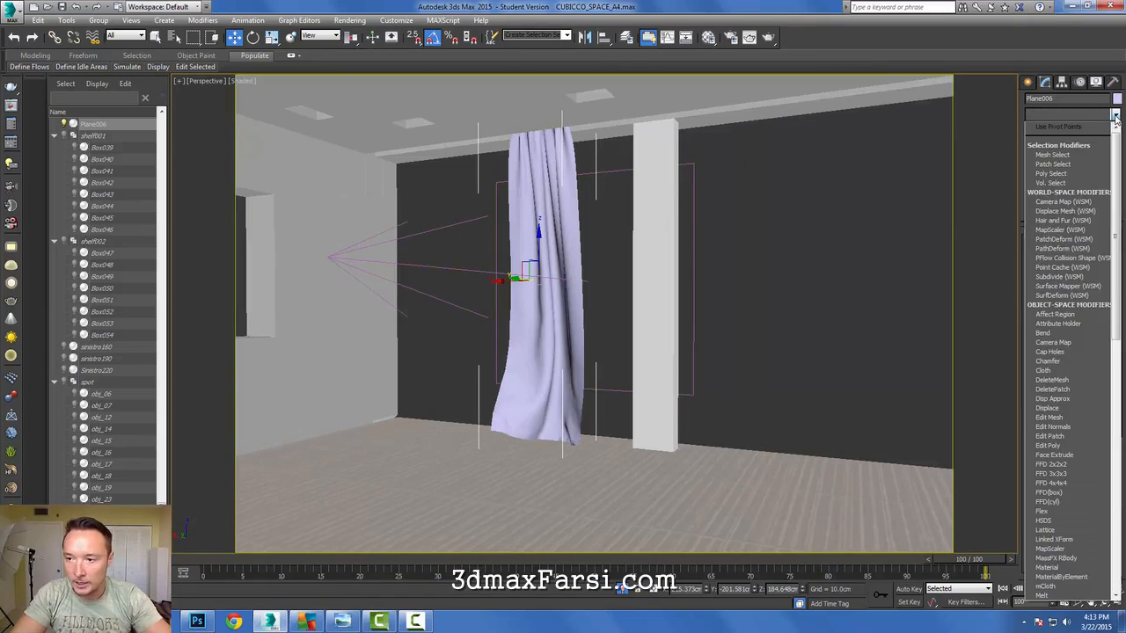
scroll(1101, 194, "down", 5)
key("t")
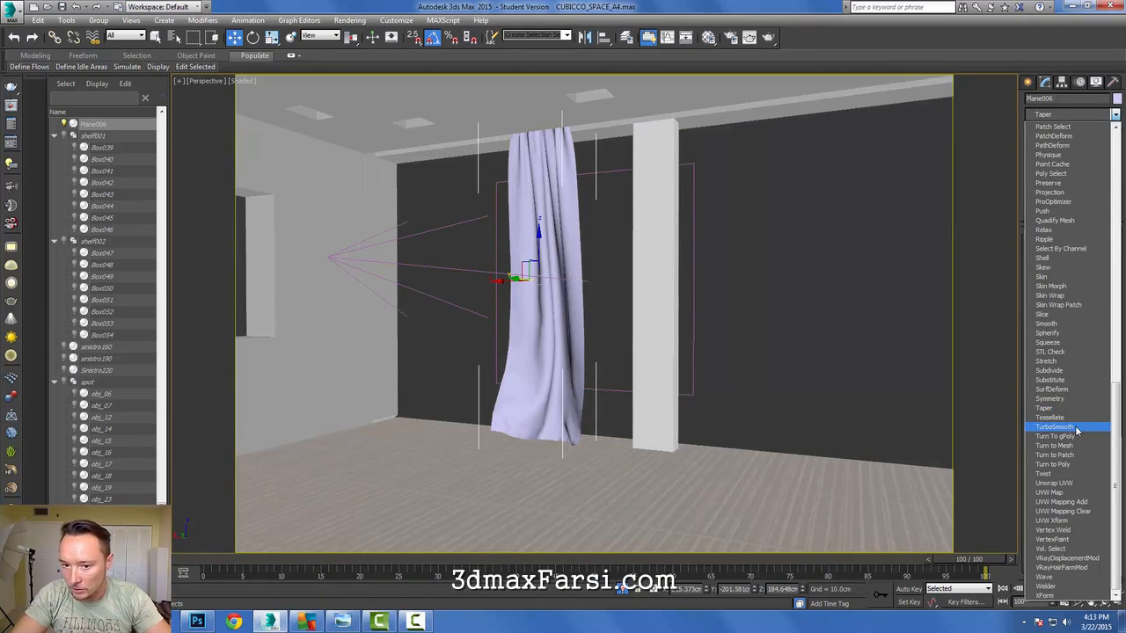
left_click(1074, 427)
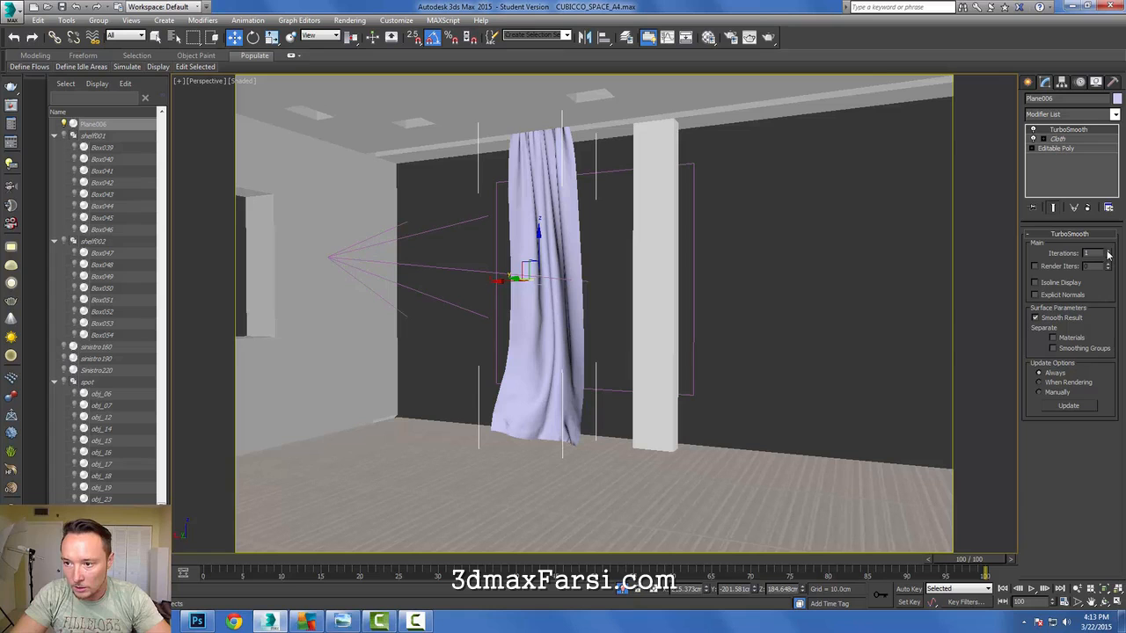
key("F4")
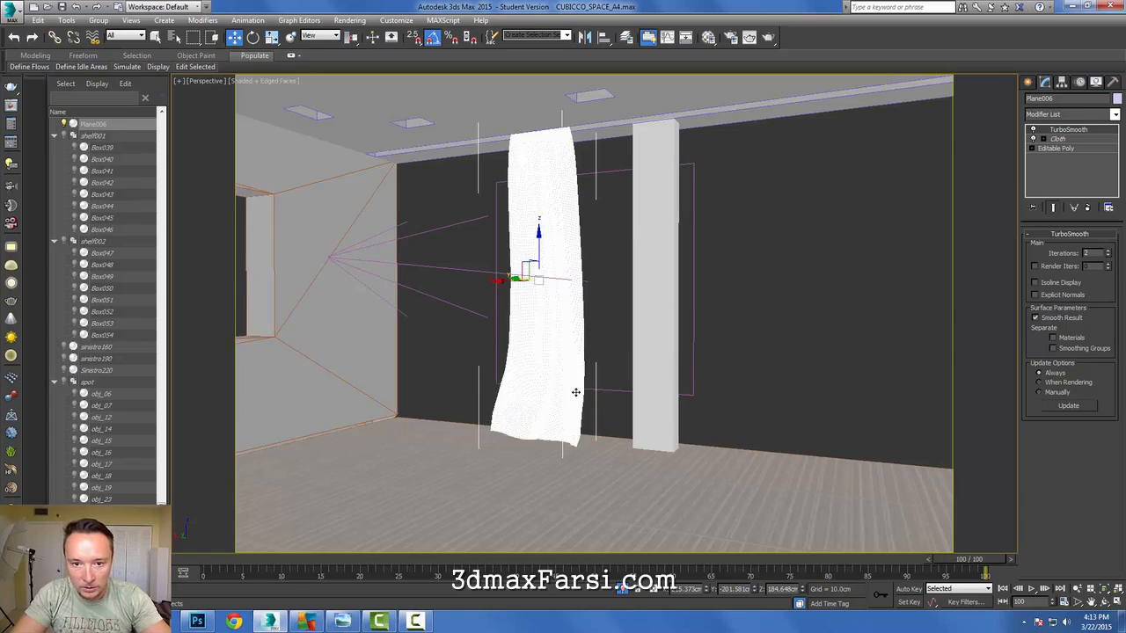
- Set the TurboSmooth iterations to 3, inspect the denser curtain mesh, and return to plain shaded display
middle_click_drag(571, 361, 634, 390, "alt")
scroll(576, 398, "up", 5)
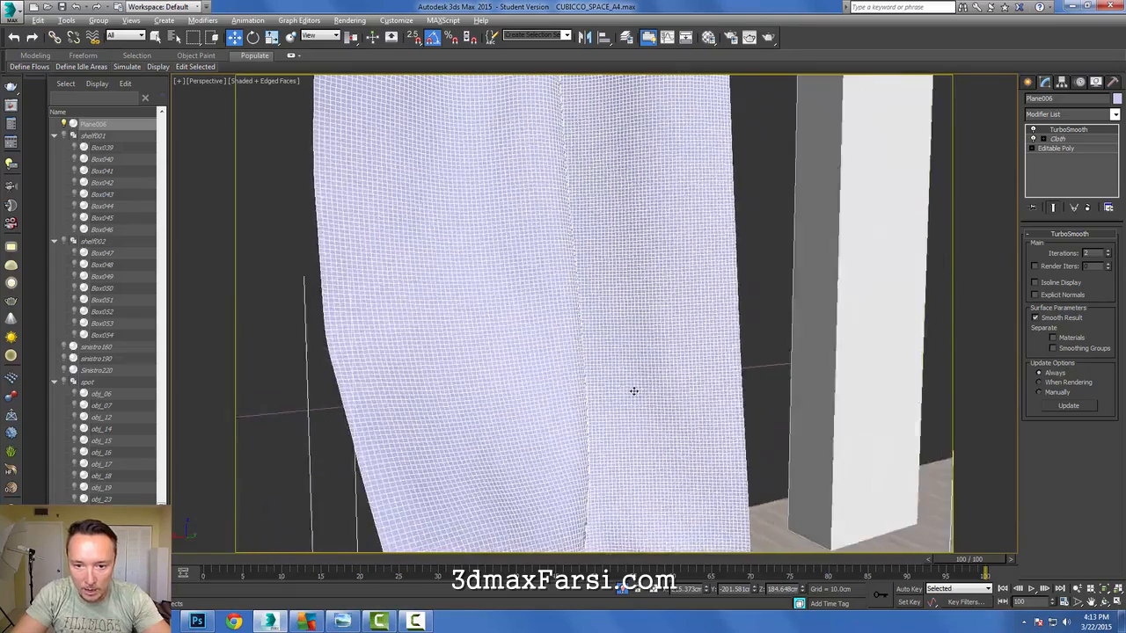
left_click(1106, 252)
mouse_move(715, 345)
middle_mouse_down("alt")
mouse_move(729, 342)
mouse_move(733, 294)
mouse_move(770, 320)
middle_mouse_up("alt")
key("F3")
mouse_move(724, 353)
middle_mouse_down("alt")
mouse_move(758, 333)
mouse_move(704, 352)
mouse_move(759, 352)
mouse_move(721, 334)
middle_mouse_up("alt")
scroll(737, 333, "down", 5)
scroll(735, 333, "up", 2)
key("F3")
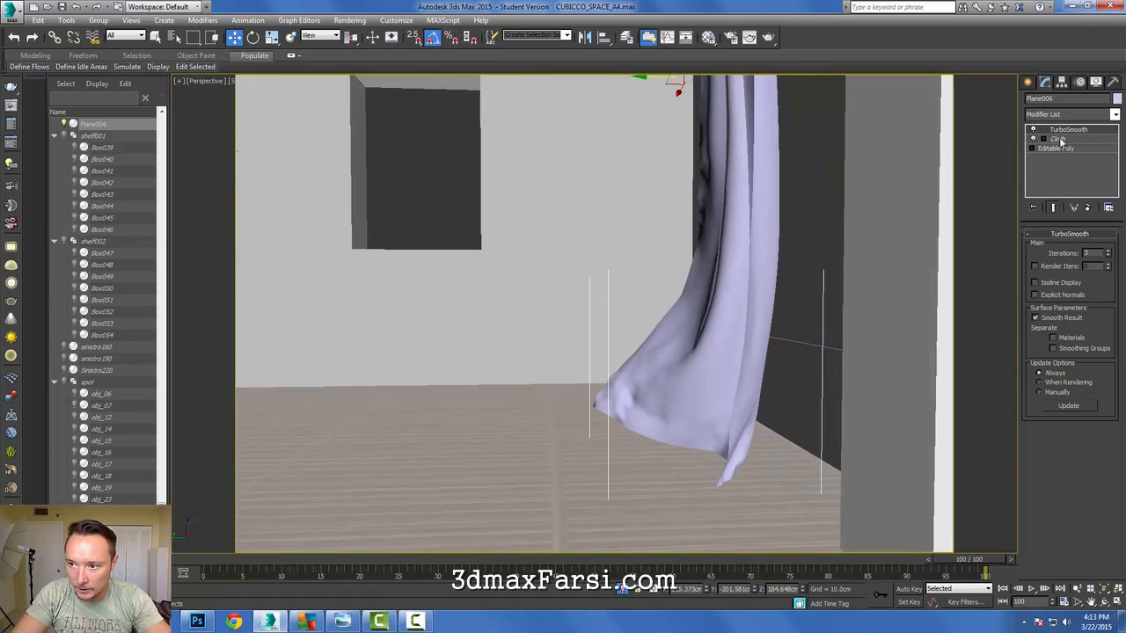
- Run Simulate Local briefly from the Cloth modifier beneath TurboSmooth, and stop it
left_click(1058, 139)
left_click(1070, 299)
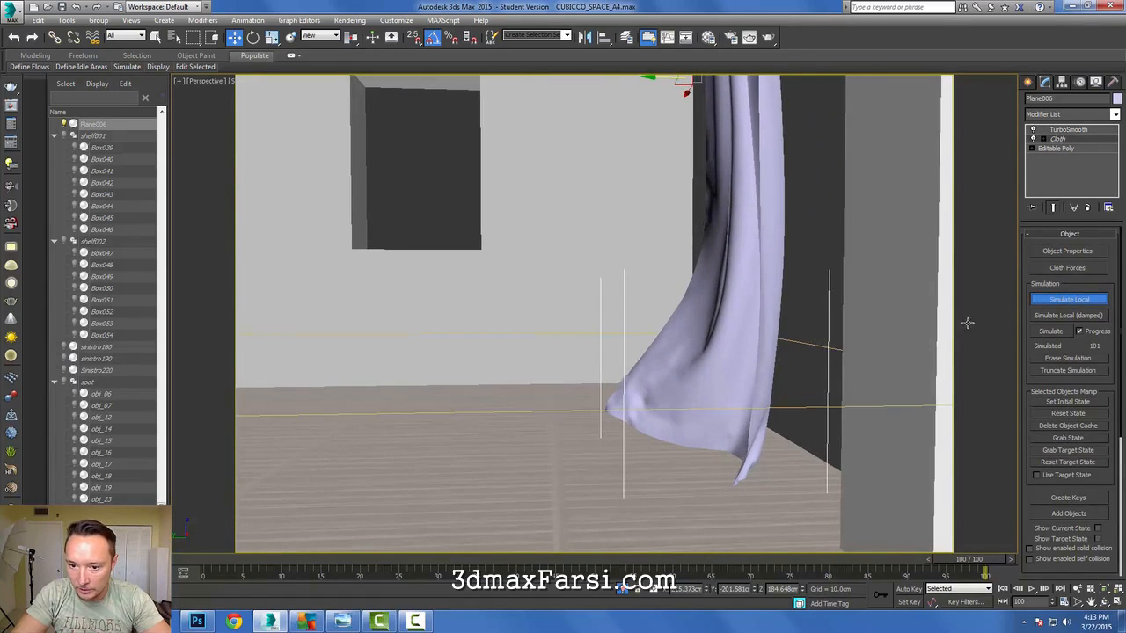
left_click(1082, 302)
- Live-drag the selected faces at the curtain's bottom corner outward and up into the room, and turn off local face simulation and Live Drag
left_click(1043, 139)
left_click(1064, 176)
left_click(1067, 254)
left_click(1047, 271)
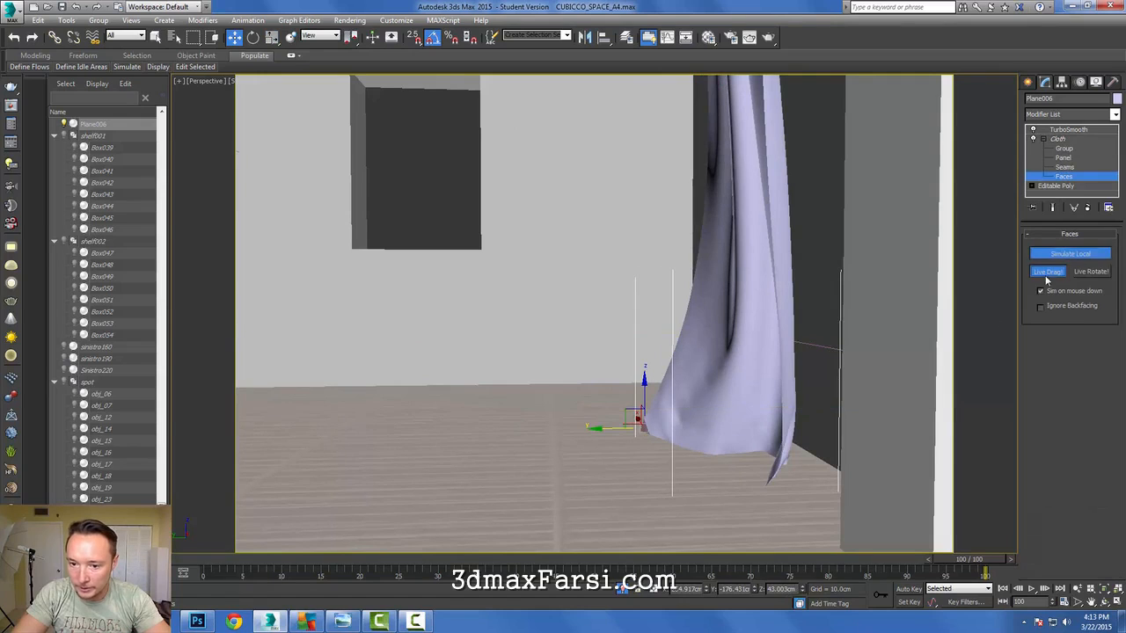
left_click_drag(586, 401, 577, 398)
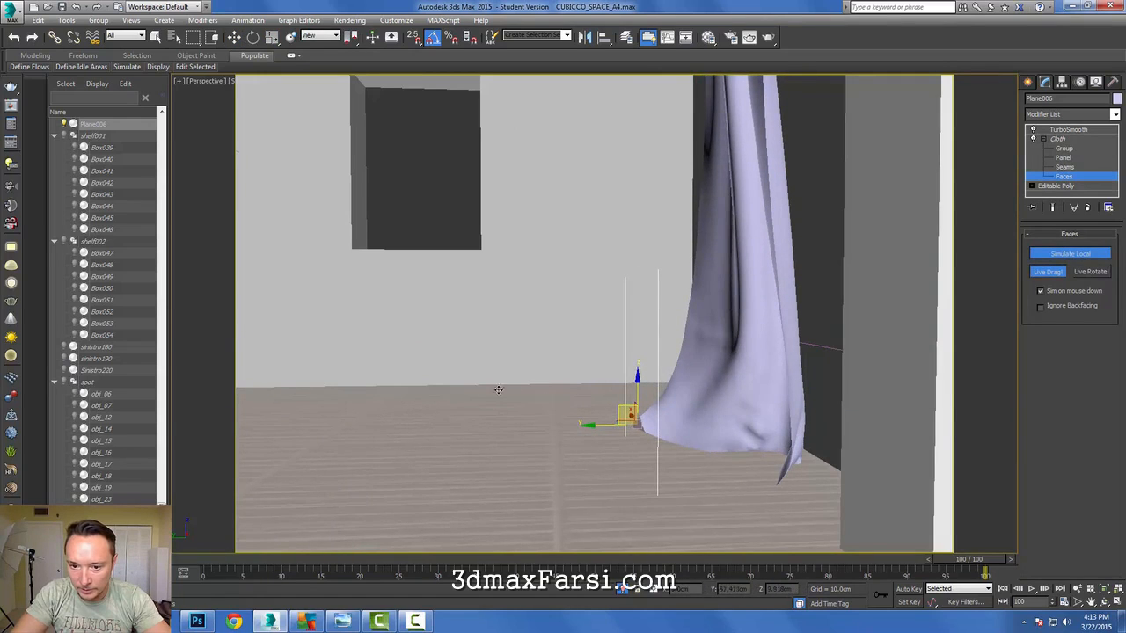
left_click_drag(452, 349, 452, 351)
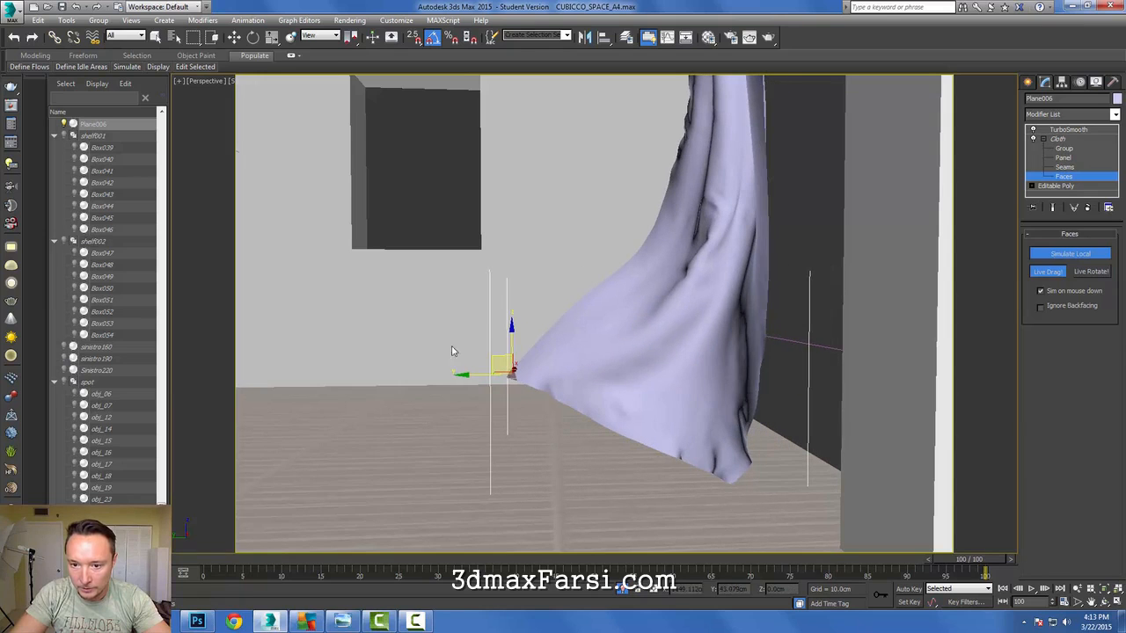
left_click(1070, 254)
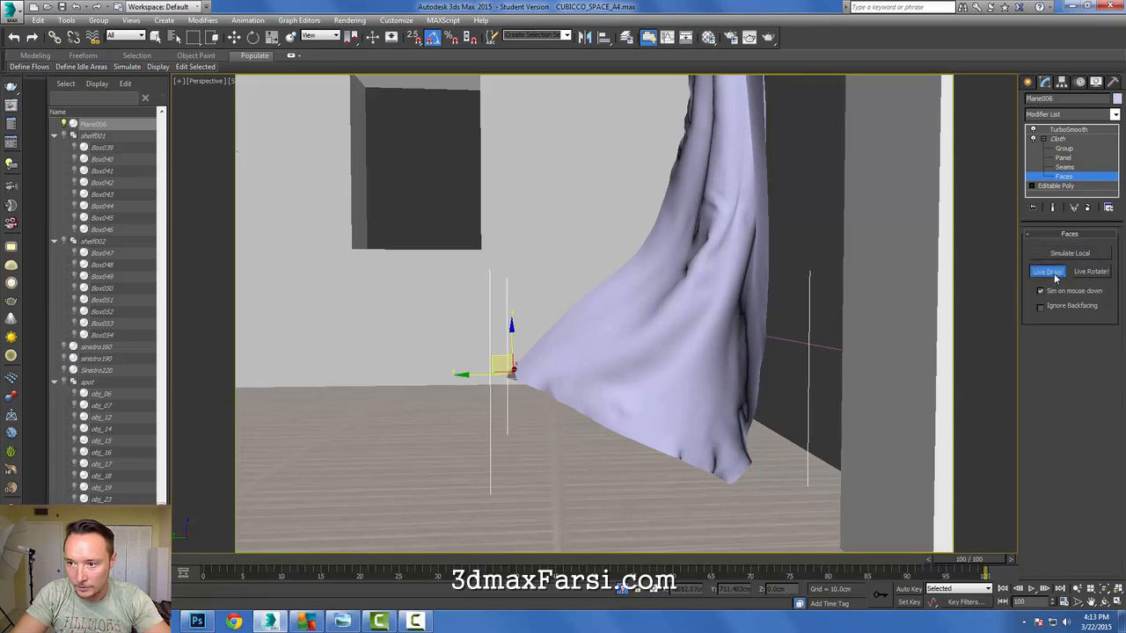
left_click(1055, 270)
- Return to the Cloth object level and run Simulate Local so the released curtain swings freely in the wind, and stop it
left_click(1056, 139)
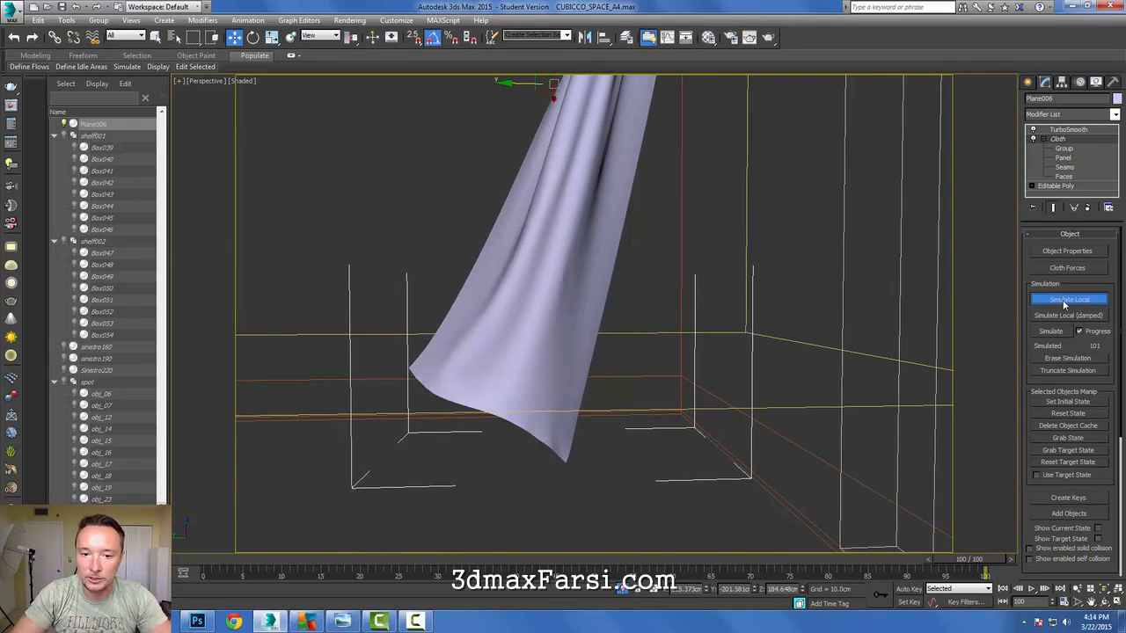
left_click(1067, 302)
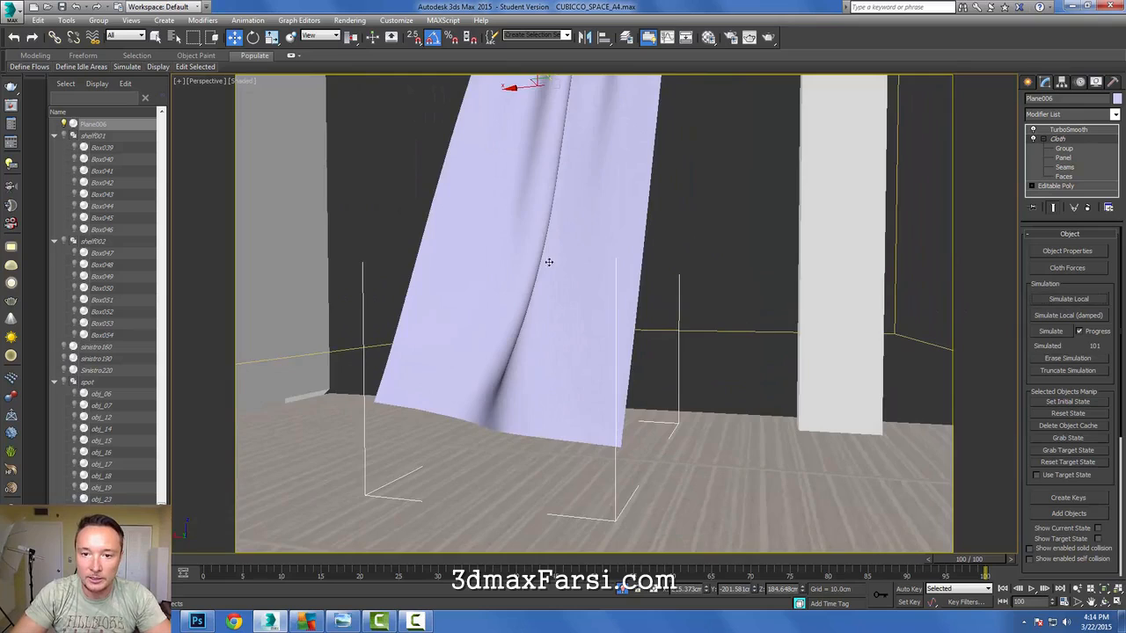
middle_click_drag(546, 298, 567, 299, "alt")
scroll(675, 279, "down", 1)
middle_click_drag(675, 279, 736, 331)
- Resume Simulate Local until the curtain hangs in a gently blown pose near the wall, and stop it
left_click(1083, 265)
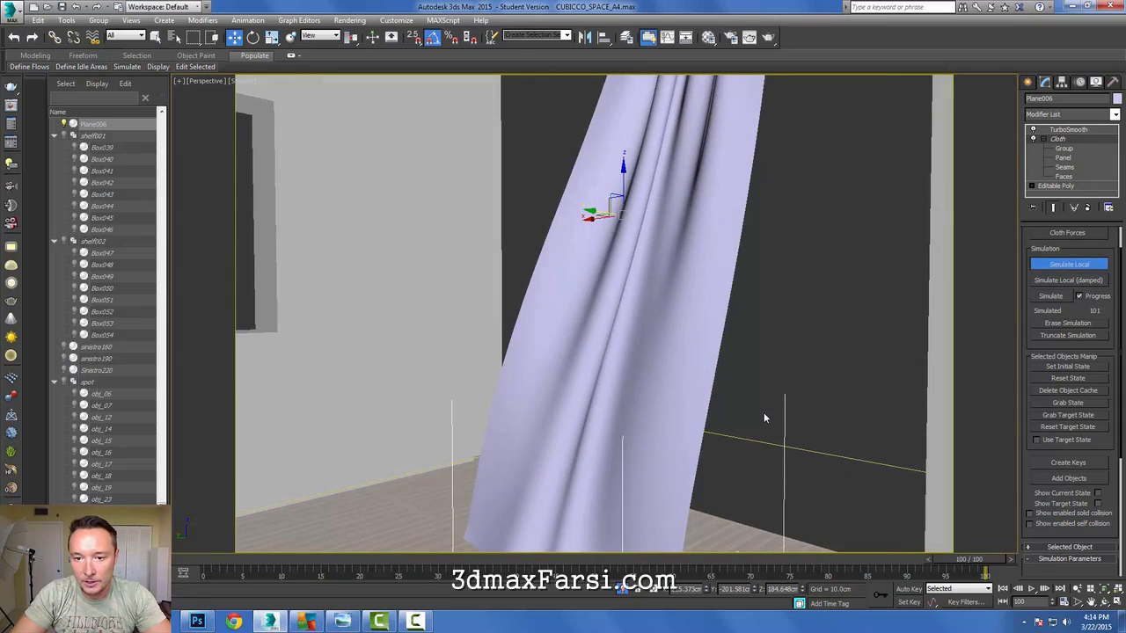
scroll(731, 364, "down", 5)
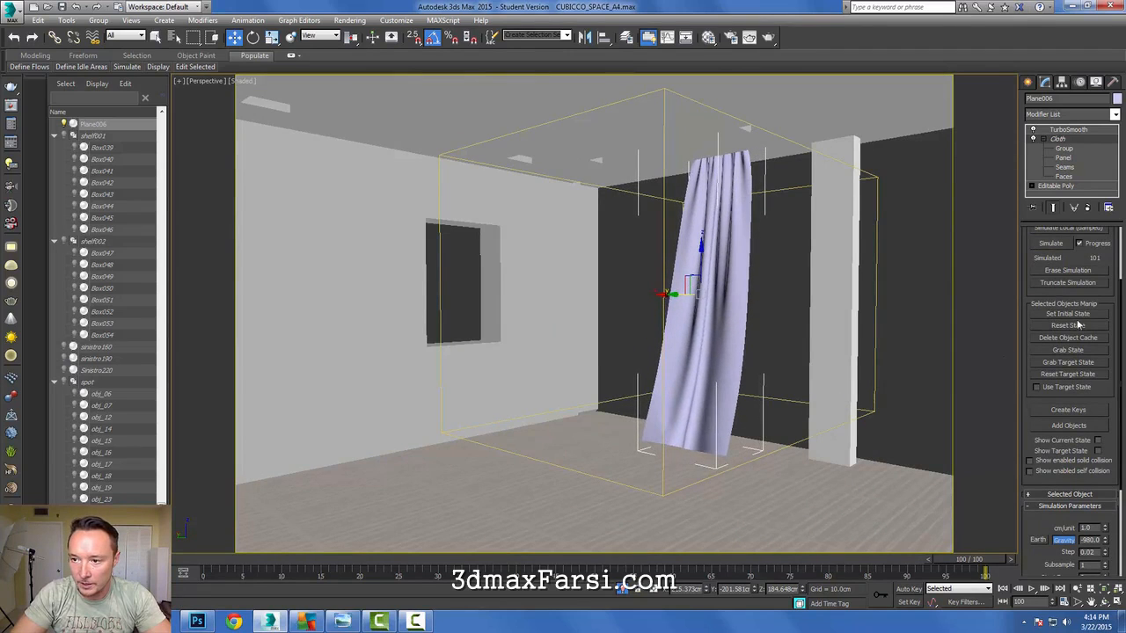
left_click_drag(1110, 311, 1106, 374)
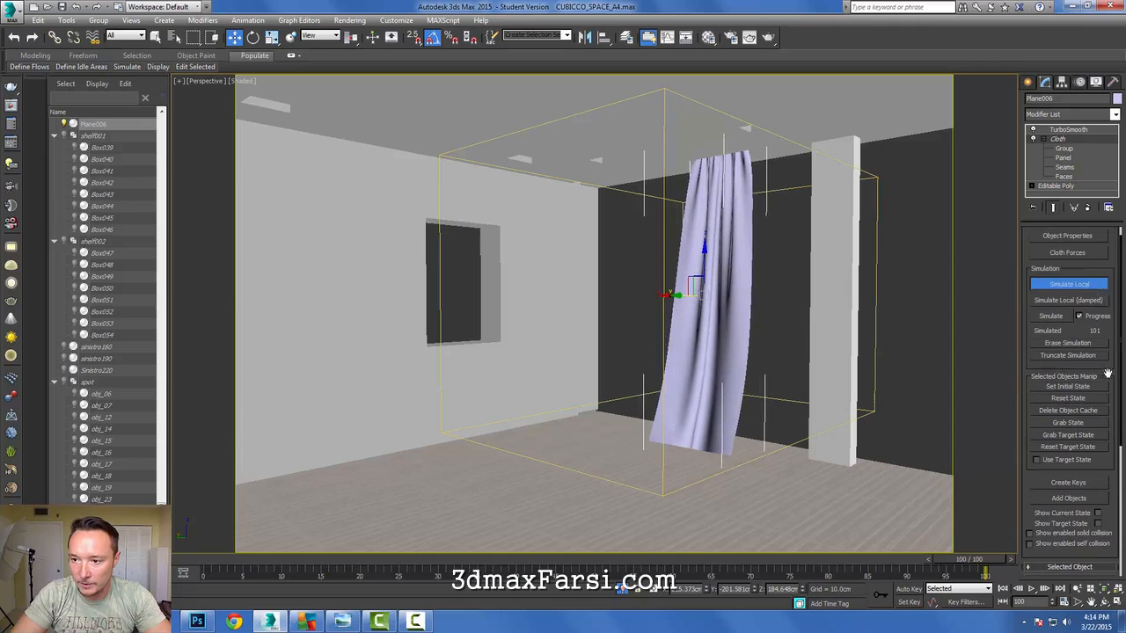
left_click(1078, 286)
middle_click_drag(814, 356, 835, 367, "alt")
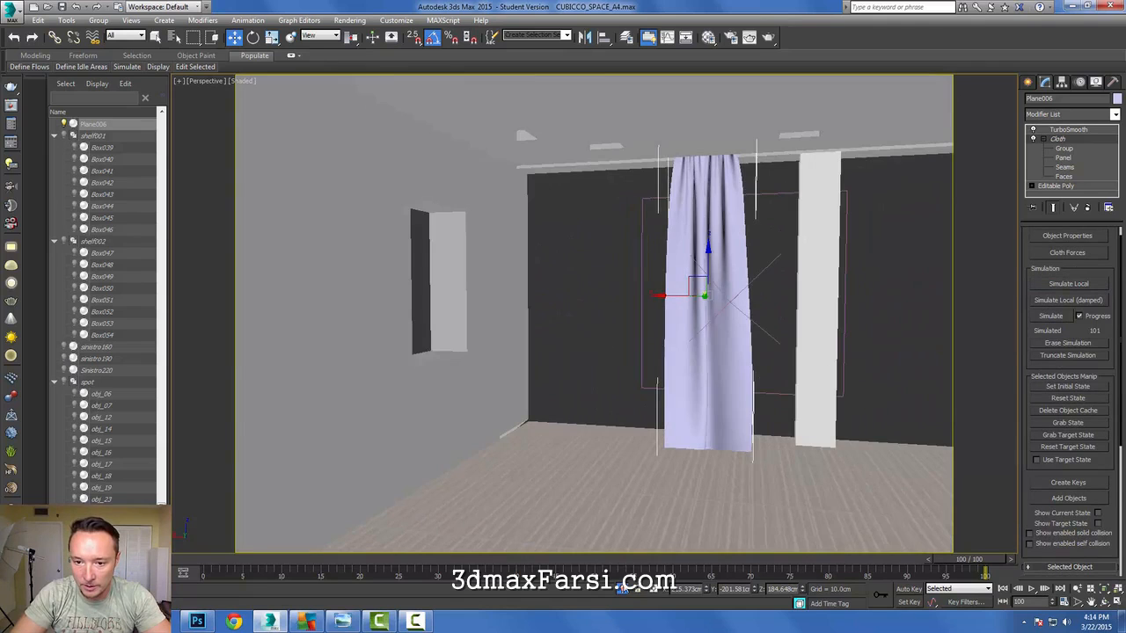
- Exit isolation to show the furnished room, and move the smoothed curtain along the window wall into the gap between the existing curtains
left_click(622, 588)
middle_click_drag(756, 364, 670, 356)
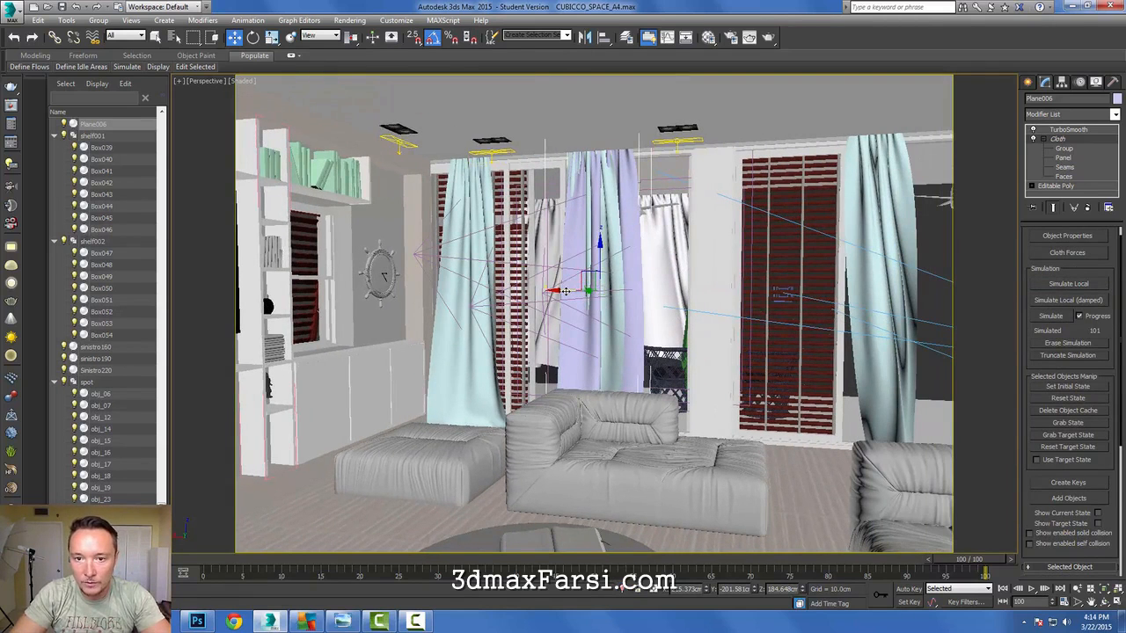
key("F3")
left_click(626, 140)
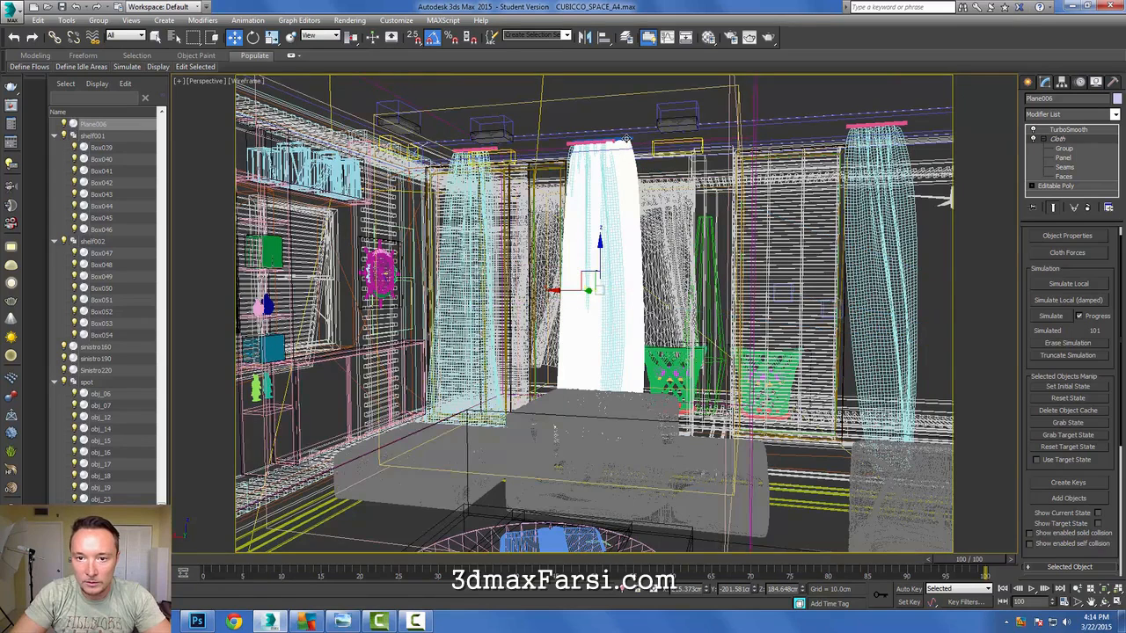
left_click(631, 149)
left_click_drag(580, 290, 699, 299)
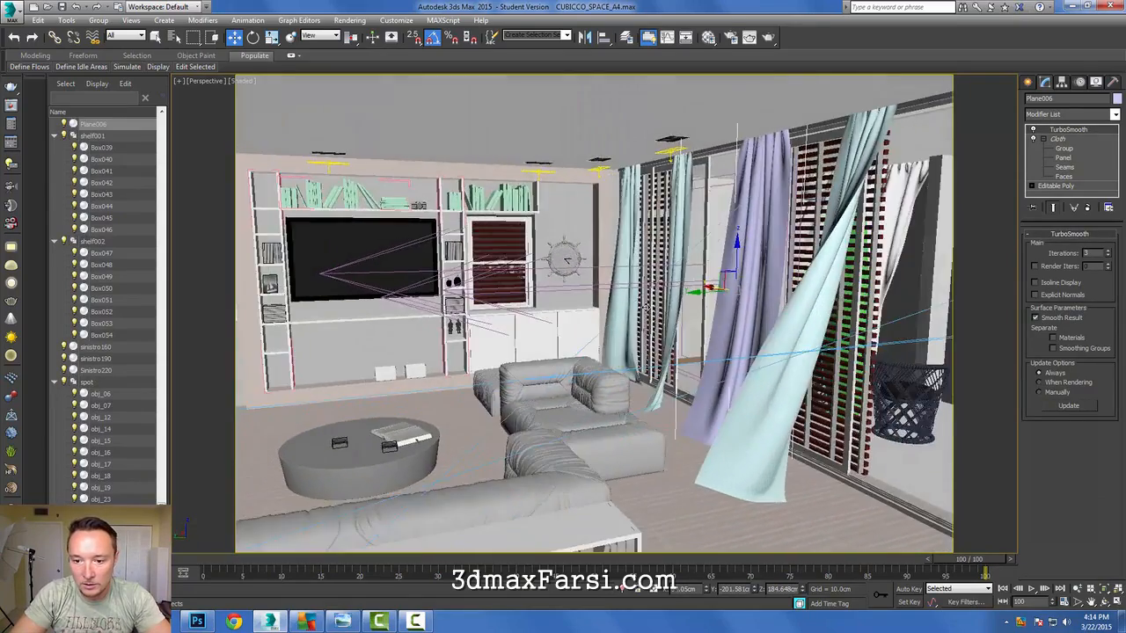
- View the room through VRayPhysicalCamera002, nudge the curtain slightly along the window wall, and deselect it
middle_click_drag(647, 308, 736, 312, "alt")
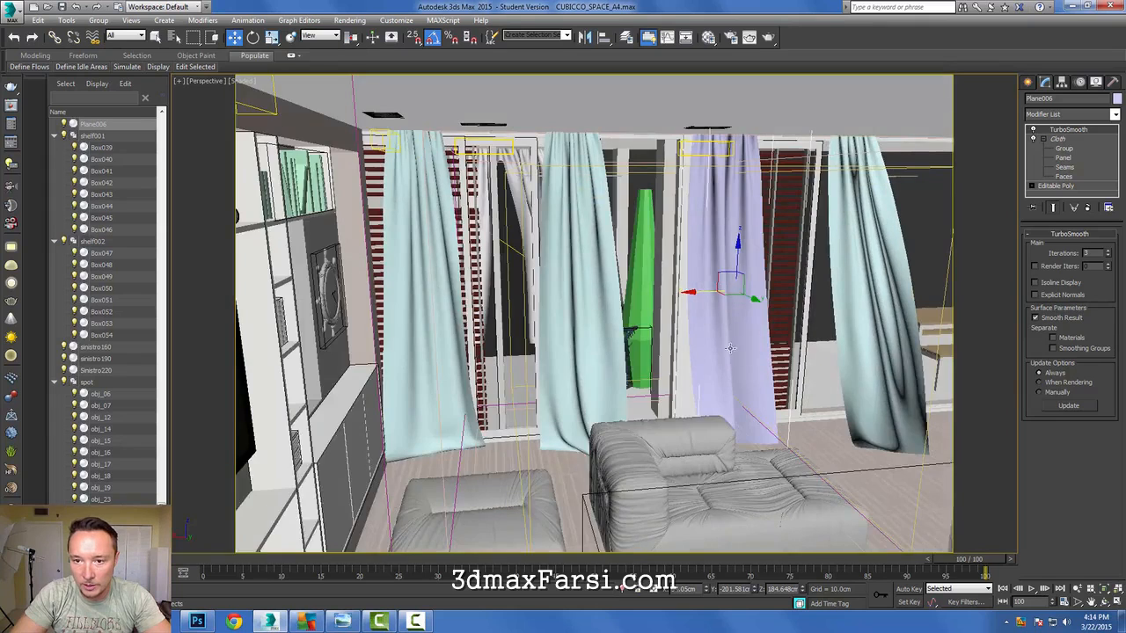
scroll(735, 352, "down", 3)
key("c")
key("Down")
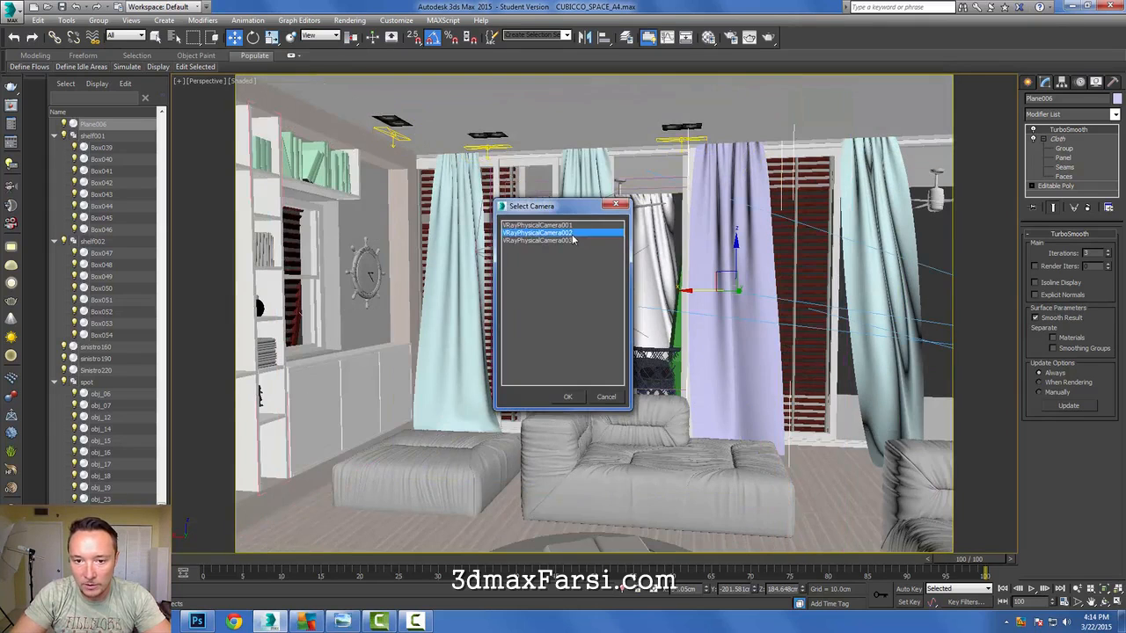
key("Return")
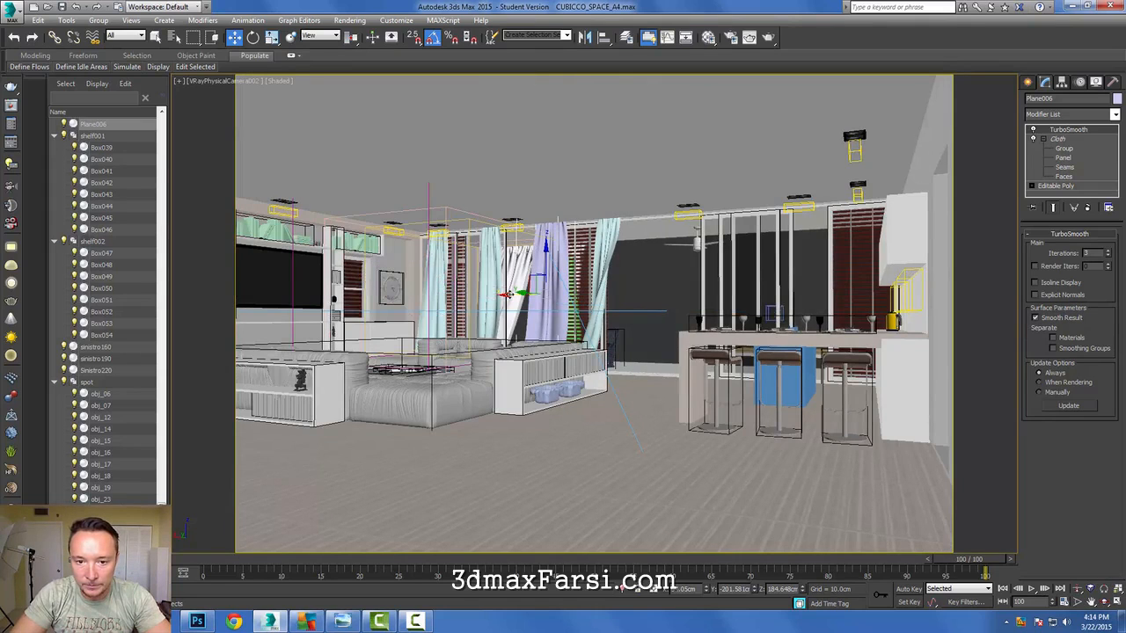
left_click_drag(509, 294, 507, 293)
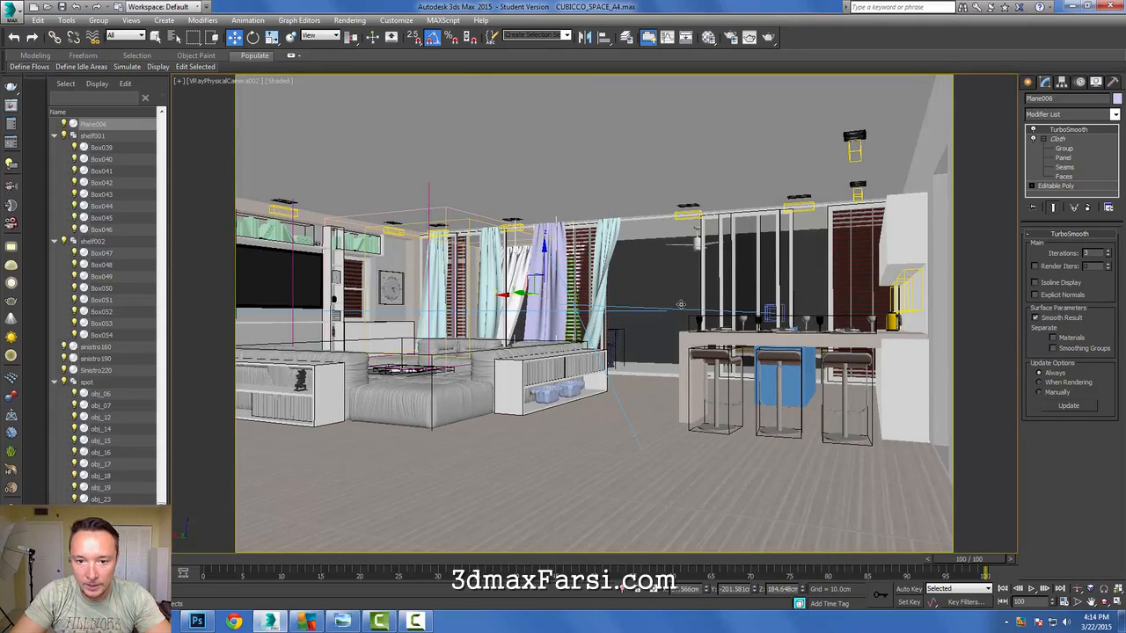
left_click(646, 255)
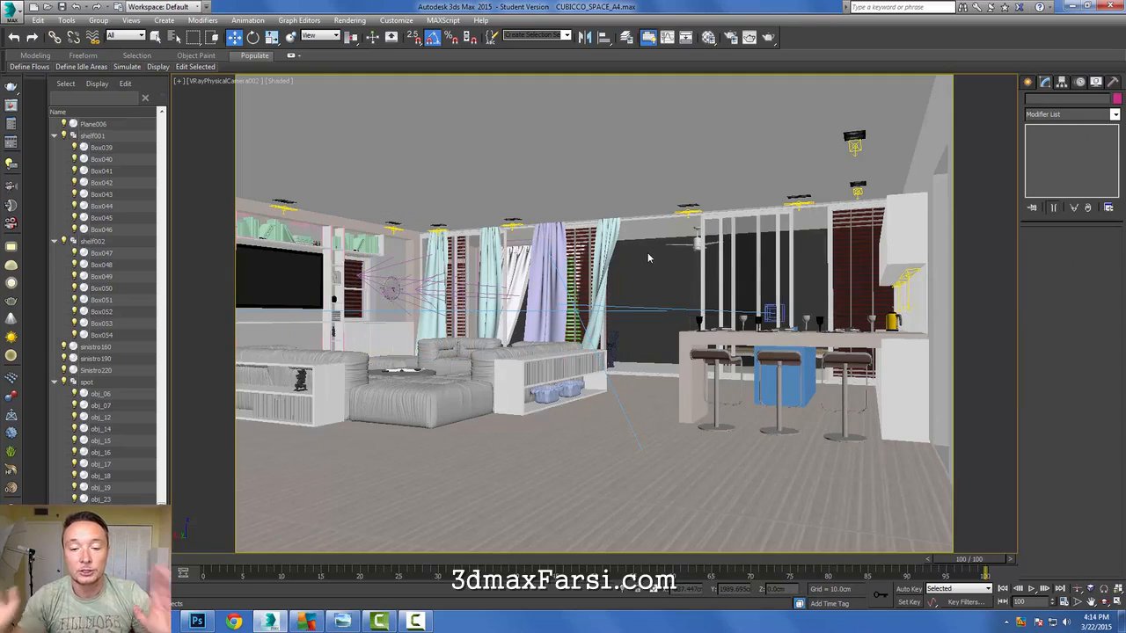